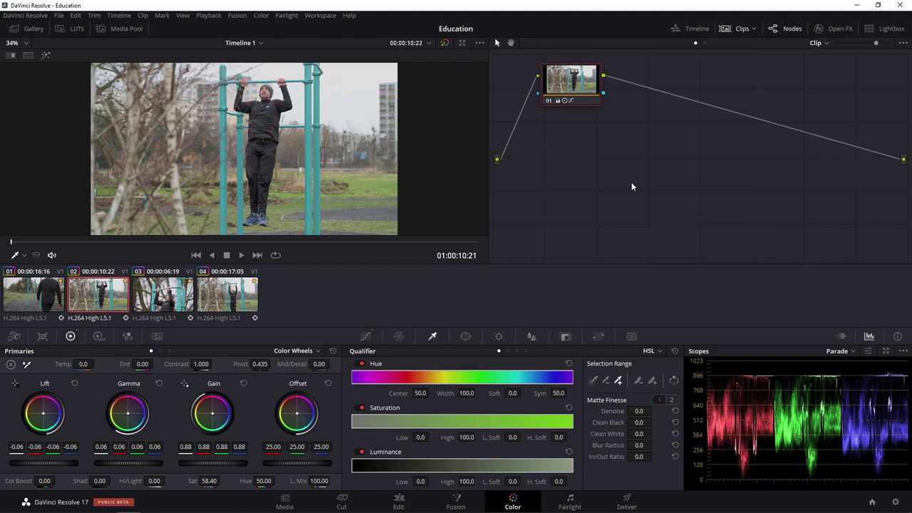
Reposition node 01 in the node graph, then hide and restore the node graph
{"action": "mouse_move", "coordinate": [567, 81]}
{"action": "left_mouse_down"}
{"action": "mouse_move", "coordinate": [594, 108]}
{"action": "mouse_move", "coordinate": [582, 99]}
{"action": "left_mouse_up"}
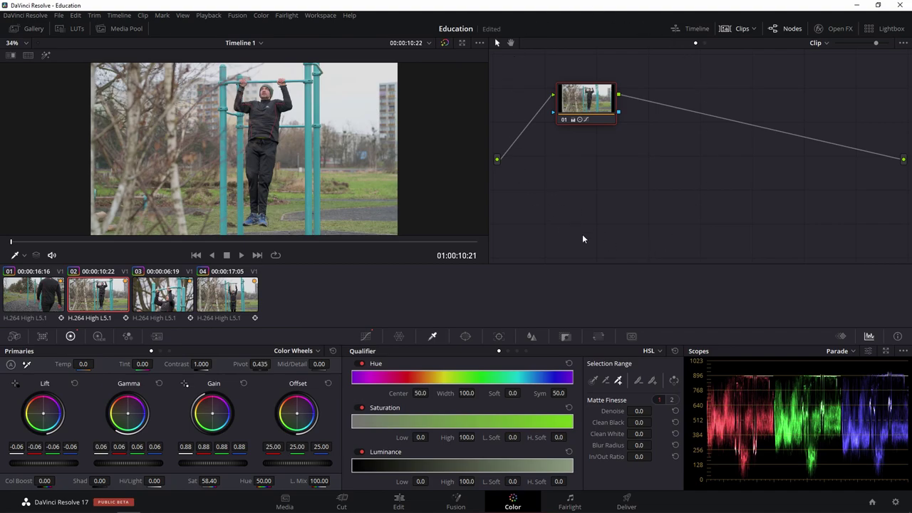
{"action": "left_click", "coordinate": [793, 30]}
{"action": "left_click", "coordinate": [794, 30]}
Add serial node 02 after node 01 on clip 02 and nudge it right
{"action": "mouse_move", "coordinate": [595, 103]}
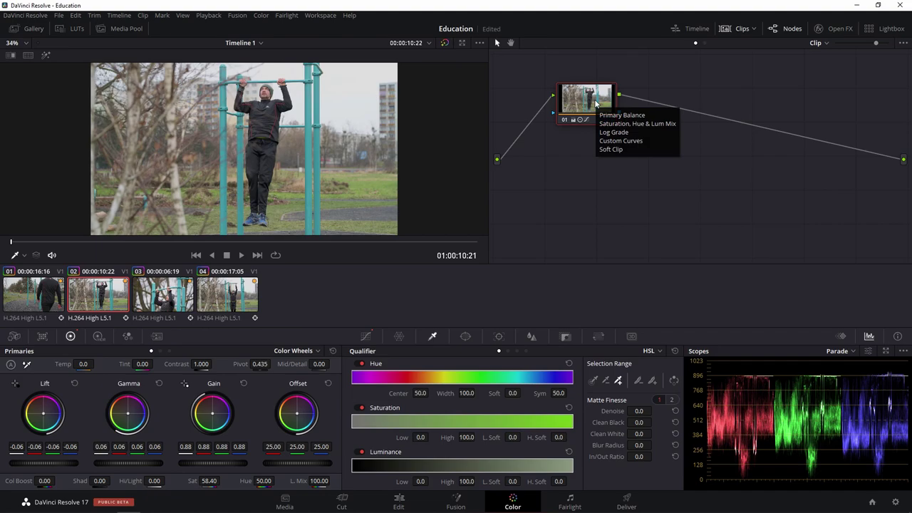
{"action": "right_click", "coordinate": [596, 103]}
{"action": "mouse_move", "coordinate": [637, 148]}
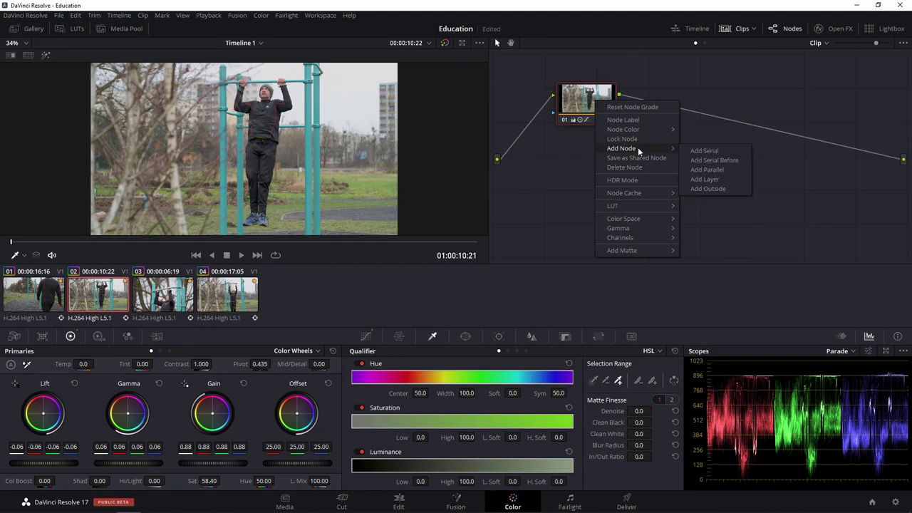
{"action": "left_click", "coordinate": [712, 151]}
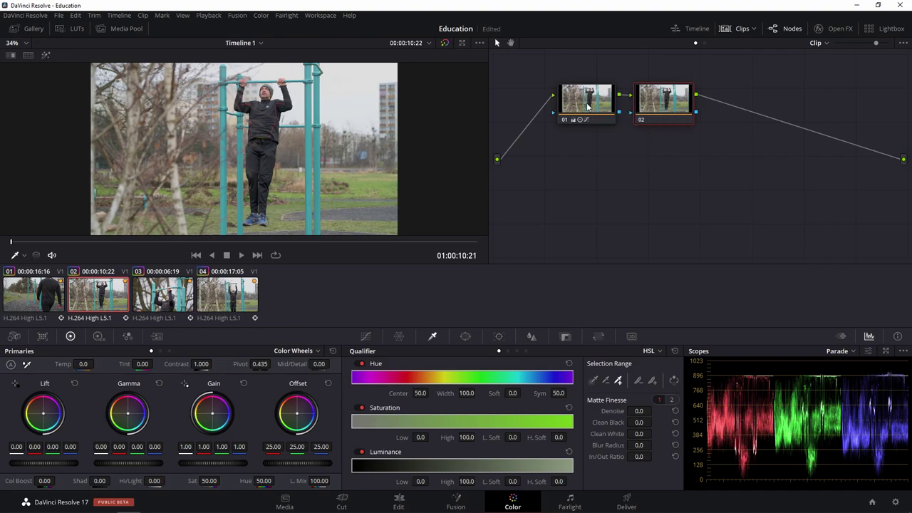
{"action": "left_click_drag", "start_coordinate": [667, 100], "coordinate": [678, 100]}
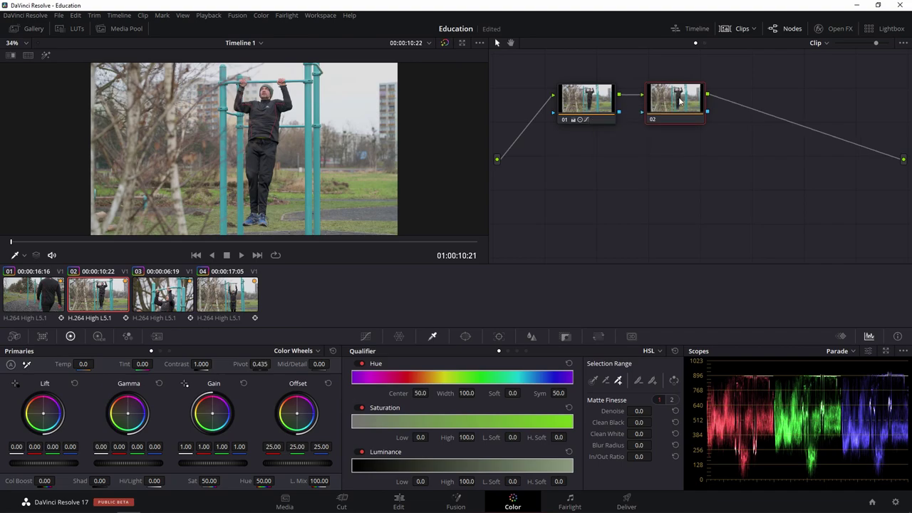
Add a serial node after the existing node on clips 01 and 03
{"action": "left_click", "coordinate": [14, 299]}
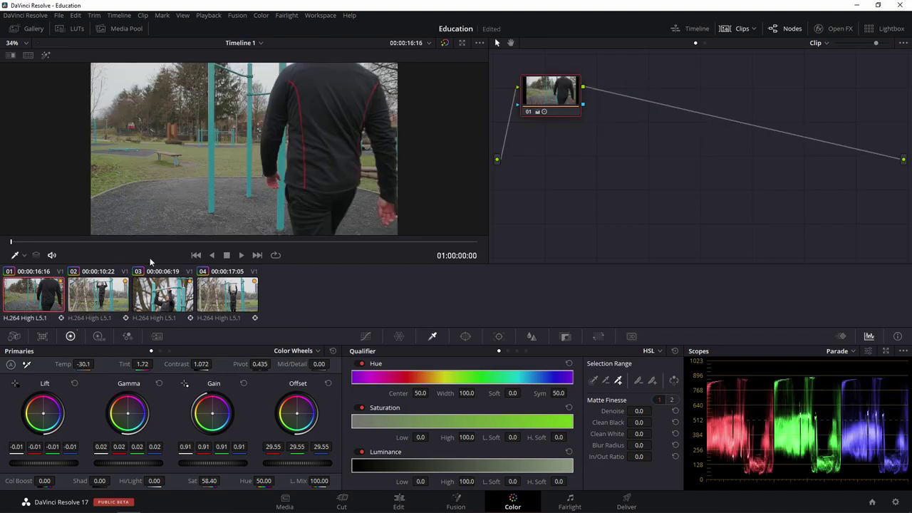
{"action": "right_click", "coordinate": [551, 95]}
{"action": "mouse_move", "coordinate": [588, 146]}
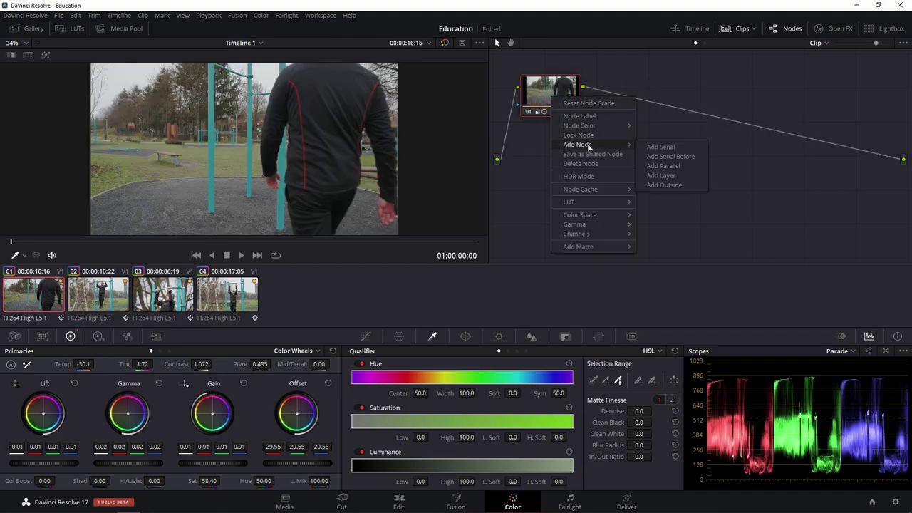
{"action": "left_click", "coordinate": [659, 147]}
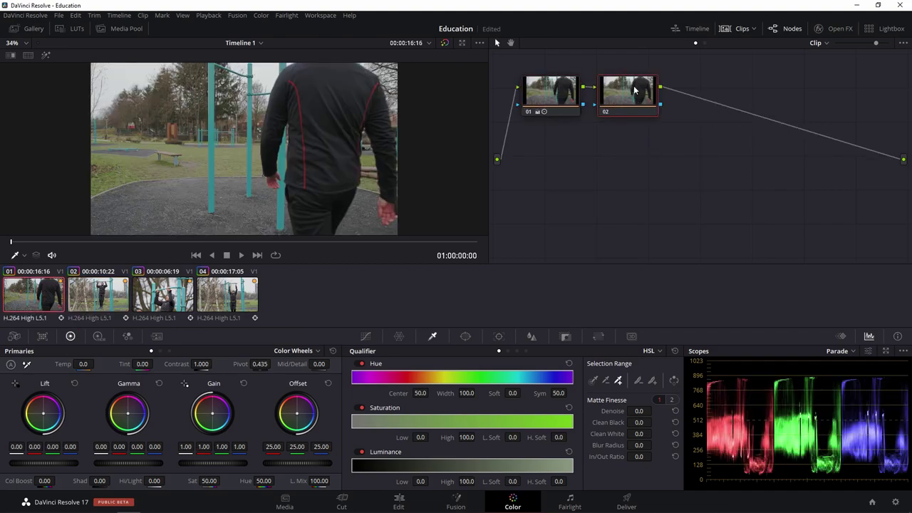
{"action": "left_click", "coordinate": [168, 298]}
{"action": "right_click", "coordinate": [556, 74]}
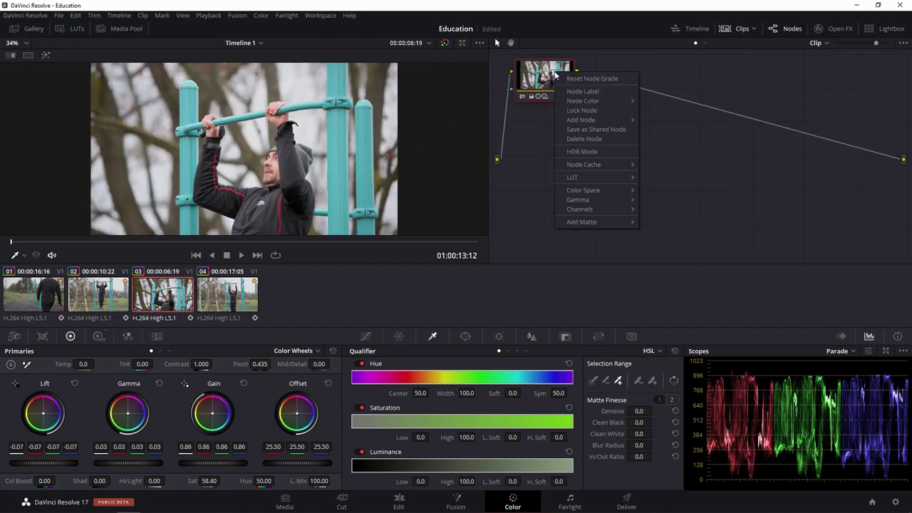
{"action": "mouse_move", "coordinate": [592, 119]}
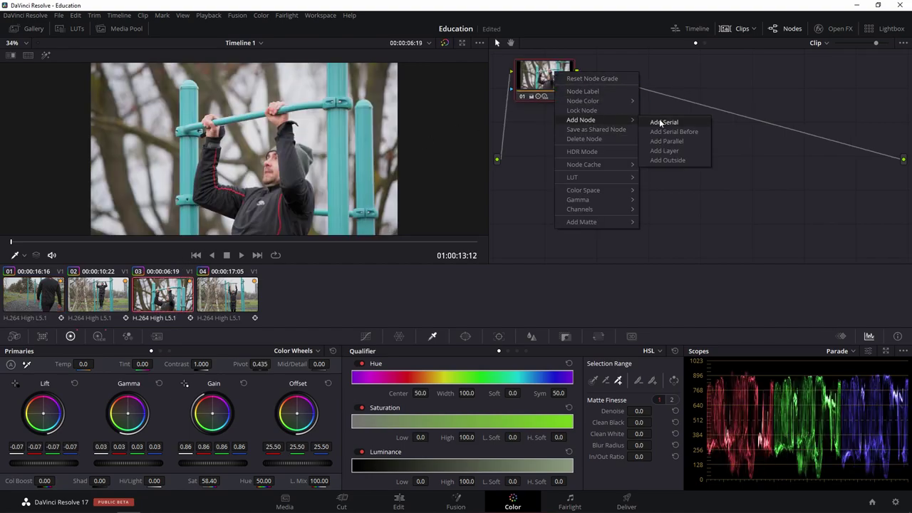
{"action": "left_click", "coordinate": [660, 123]}
Add a serial node after clip 04's node 01, then return to clip 02
{"action": "left_click", "coordinate": [227, 294]}
{"action": "right_click", "coordinate": [569, 111]}
{"action": "mouse_move", "coordinate": [595, 154]}
{"action": "left_click", "coordinate": [688, 159]}
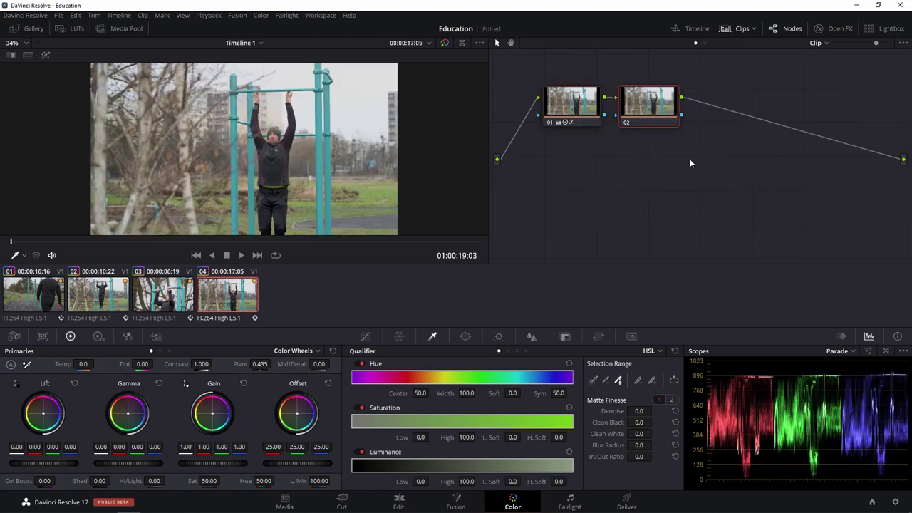
{"action": "key", "text": "Up"}
{"action": "key", "text": "Up"}
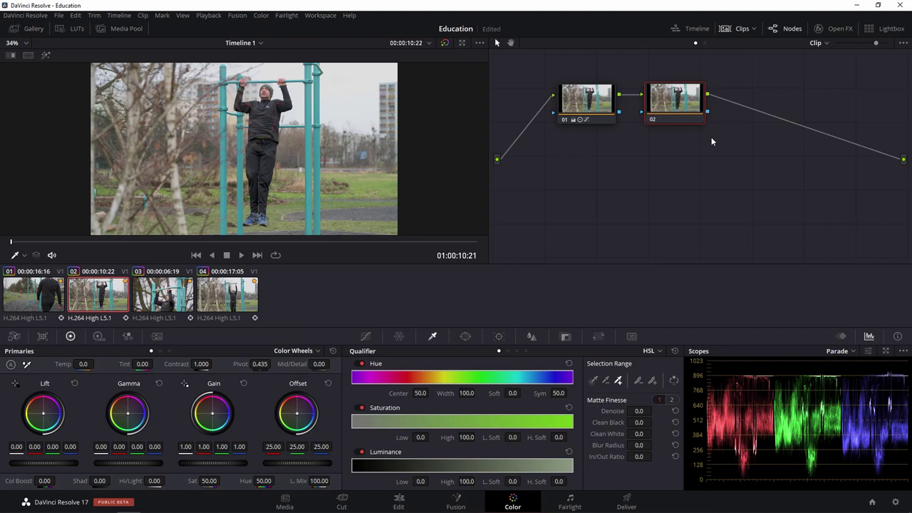
Show the custom colour curves and switch to the Hue vs Hue curve
{"action": "left_click", "coordinate": [366, 336]}
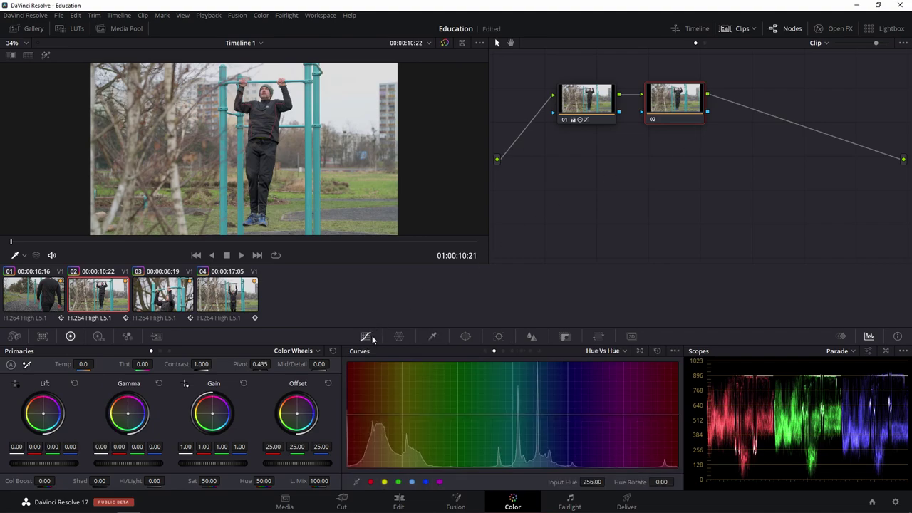
{"action": "left_click", "coordinate": [371, 337]}
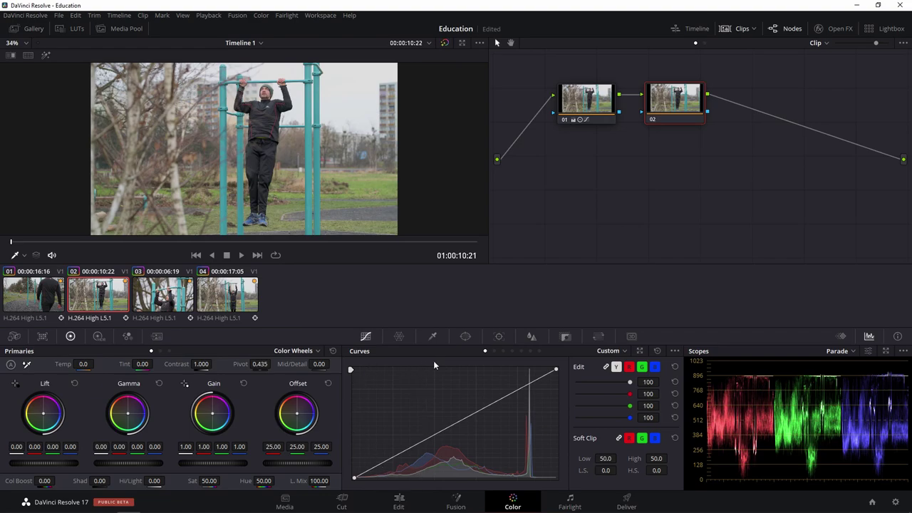
{"action": "left_click", "coordinate": [495, 351]}
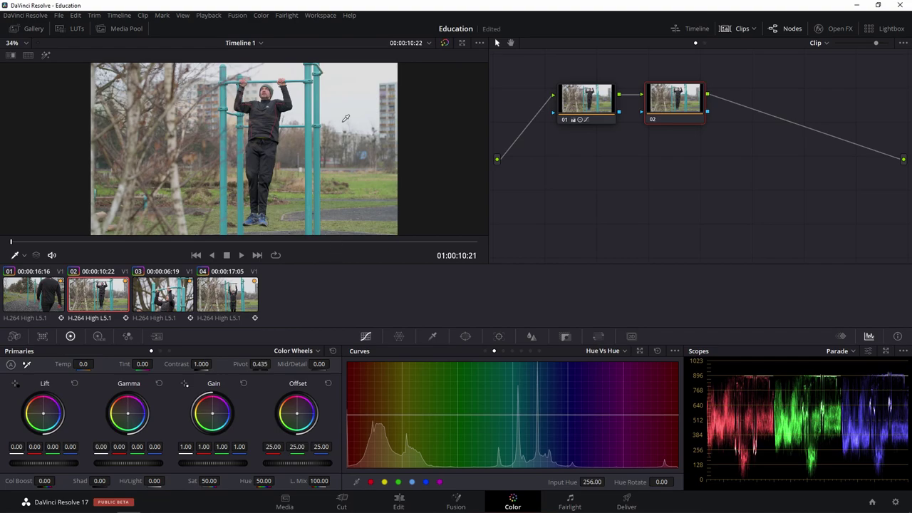
Set the viewer tool to Qualifier and sample the teal bars' hue onto the curve
{"action": "left_click", "coordinate": [24, 256]}
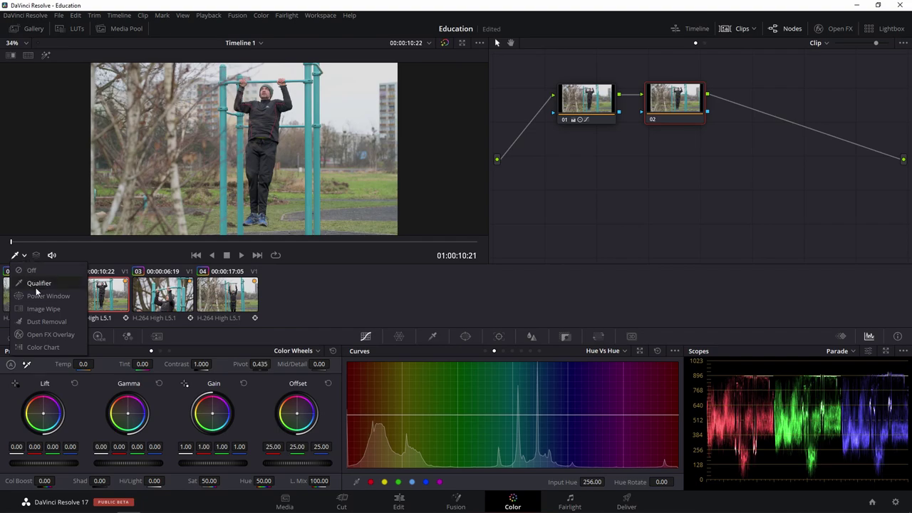
{"action": "left_click", "coordinate": [36, 282]}
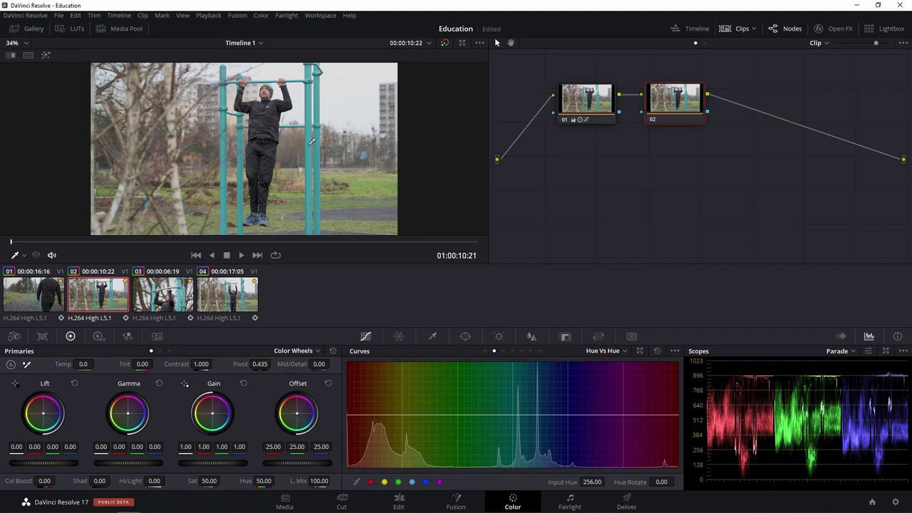
{"action": "left_click", "coordinate": [311, 141]}
Rotate the bars' hue point at input 80.89 to a Hue Rotate of -36
{"action": "left_click_drag", "start_coordinate": [517, 416], "coordinate": [517, 385]}
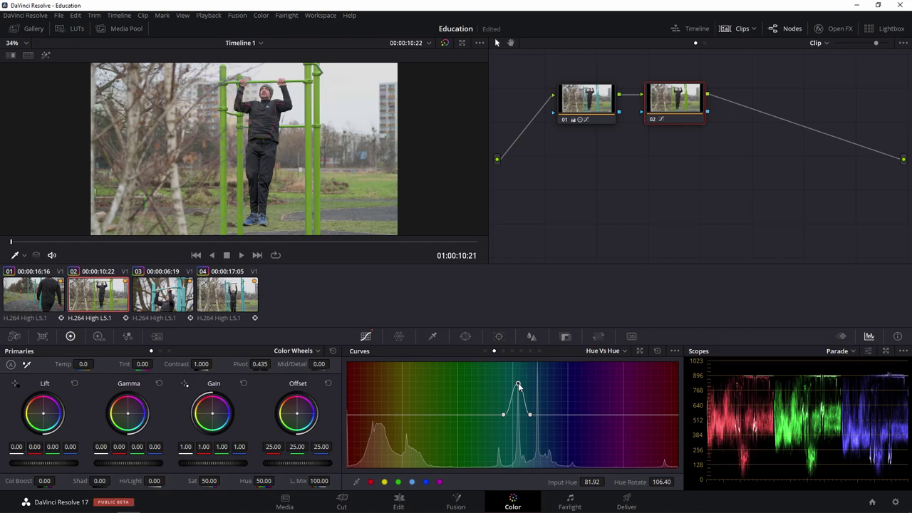
{"action": "left_click_drag", "start_coordinate": [518, 385], "coordinate": [517, 353]}
{"action": "mouse_move", "coordinate": [518, 364]}
{"action": "left_mouse_down"}
{"action": "mouse_move", "coordinate": [518, 462]}
{"action": "mouse_move", "coordinate": [518, 428]}
{"action": "left_mouse_up"}
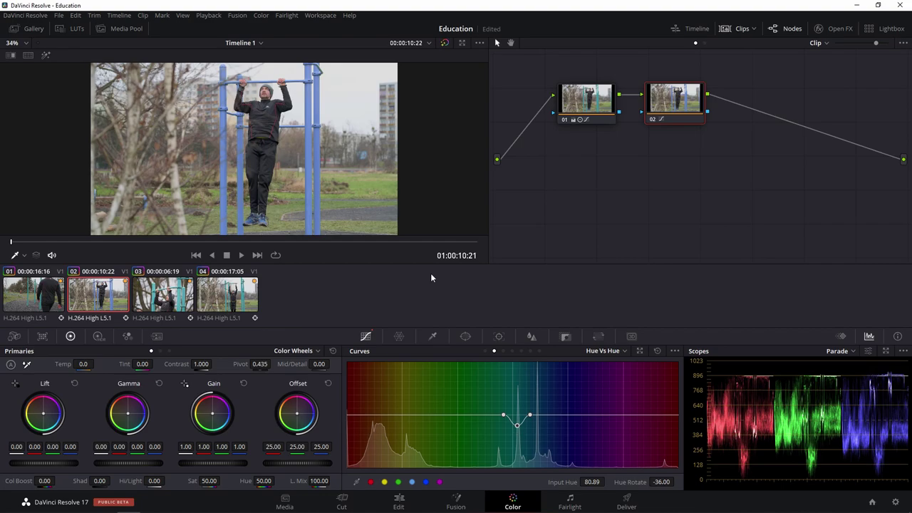
{"action": "scroll", "coordinate": [319, 164], "scroll_direction": "up", "scroll_amount": 5}
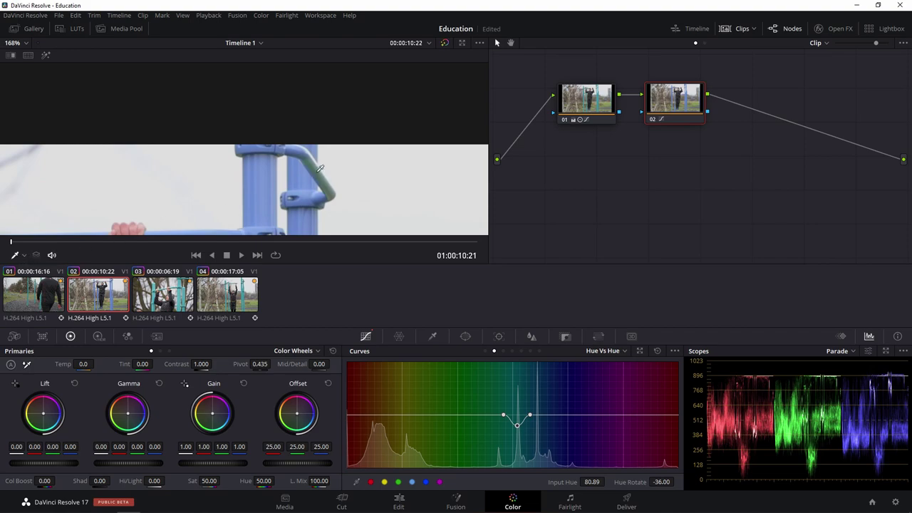
Sample the bars' greenish edges in the viewer and rotate their hue toward blue
{"action": "left_click", "coordinate": [320, 166]}
{"action": "left_click_drag", "start_coordinate": [500, 412], "coordinate": [503, 436]}
{"action": "left_click", "coordinate": [332, 193]}
{"action": "mouse_move", "coordinate": [471, 415]}
{"action": "left_mouse_down"}
{"action": "mouse_move", "coordinate": [462, 427]}
{"action": "mouse_move", "coordinate": [481, 426]}
{"action": "left_mouse_up"}
Widen the shift to yellow-green tones, about -39.20 at hue 344.58, then fit the frame
{"action": "scroll", "coordinate": [351, 166], "scroll_direction": "up", "scroll_amount": 2}
{"action": "scroll", "coordinate": [351, 165], "scroll_direction": "up", "scroll_amount": 3}
{"action": "left_click_drag", "start_coordinate": [437, 415], "coordinate": [429, 426]}
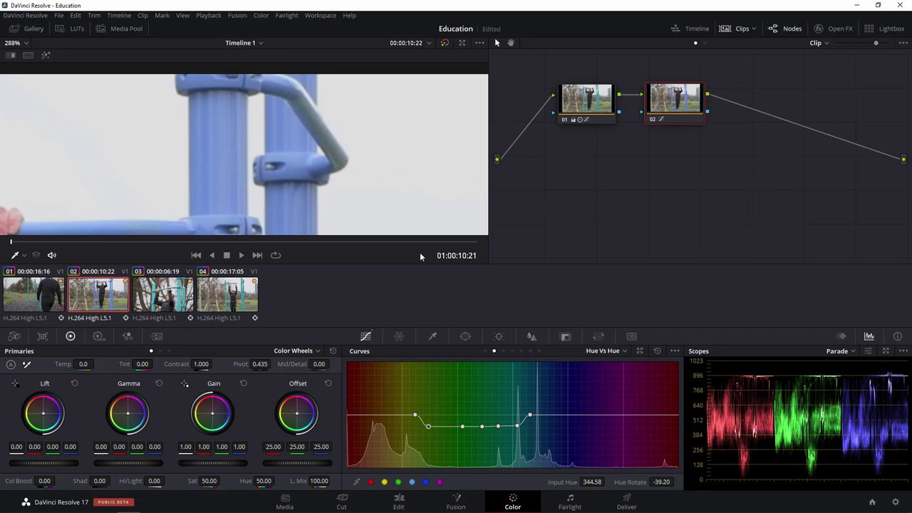
{"action": "scroll", "coordinate": [282, 136], "scroll_direction": "down", "scroll_amount": 5}
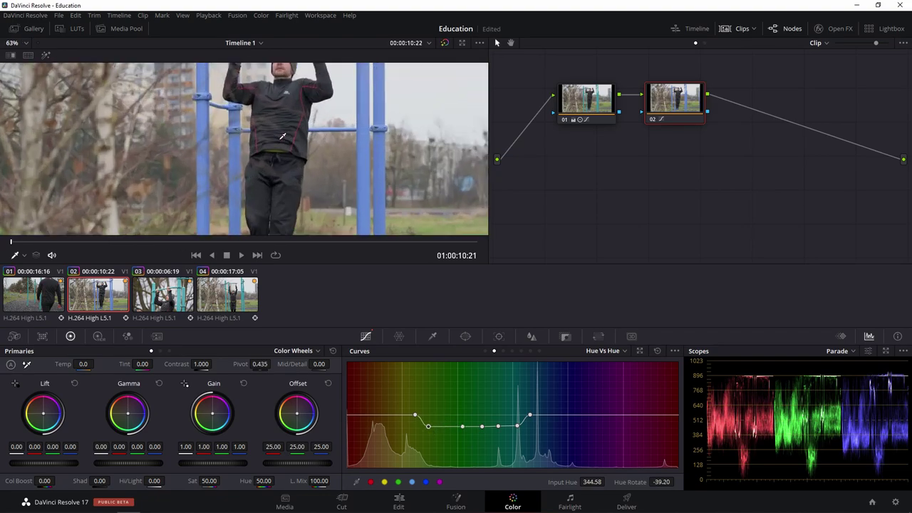
{"action": "scroll", "coordinate": [282, 136], "scroll_direction": "up", "scroll_amount": 4}
{"action": "scroll", "coordinate": [265, 141], "scroll_direction": "down", "scroll_amount": 4}
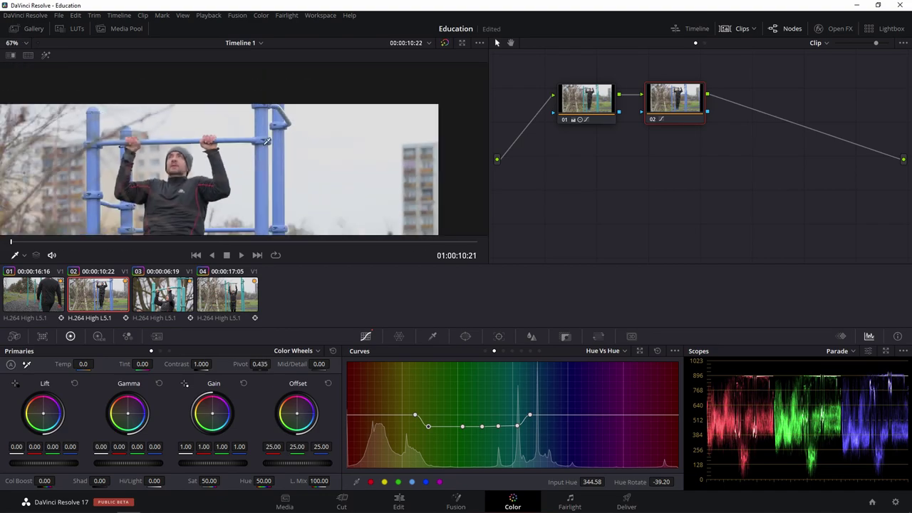
{"action": "scroll", "coordinate": [266, 141], "scroll_direction": "up", "scroll_amount": 4}
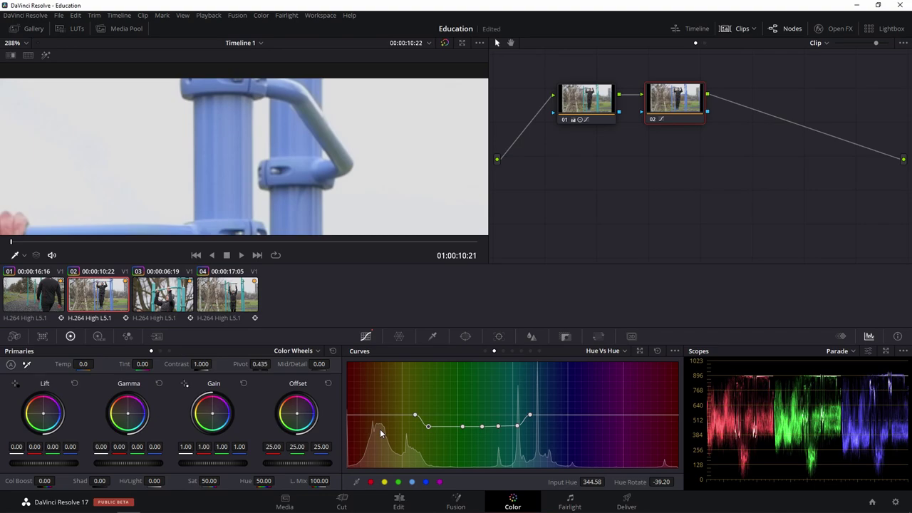
{"action": "key", "text": "shift+z"}
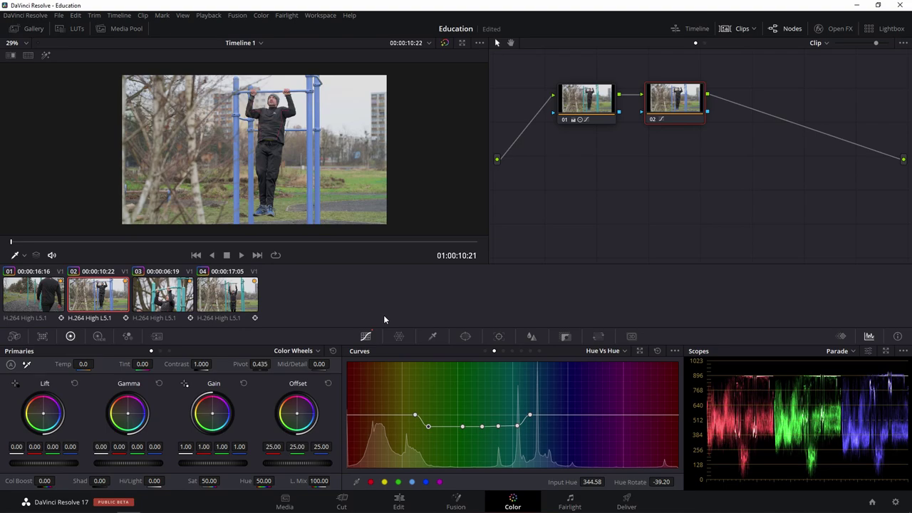
Select all four clips and ripple node 02's changes to them
{"action": "left_click", "coordinate": [171, 300], "text": "ctrl"}
{"action": "left_click", "coordinate": [230, 301], "text": "ctrl"}
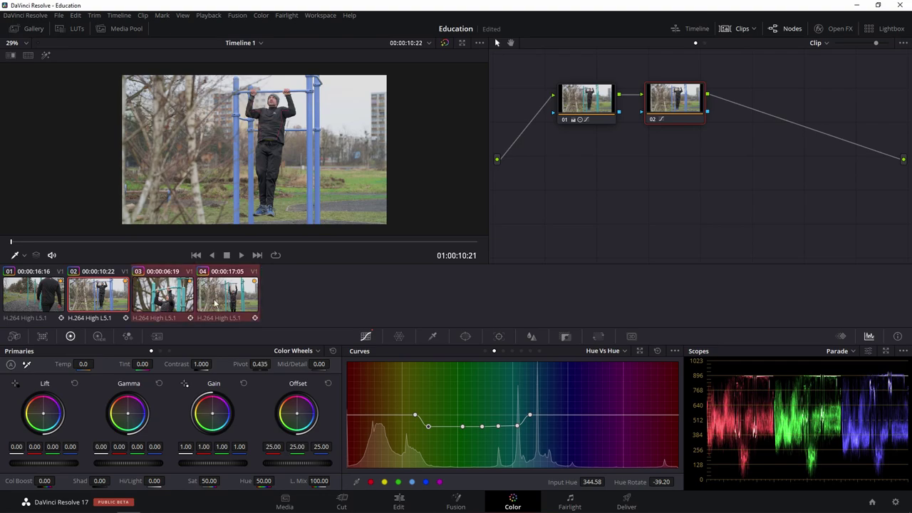
{"action": "left_click", "coordinate": [39, 306], "text": "ctrl"}
{"action": "left_click", "coordinate": [260, 15]}
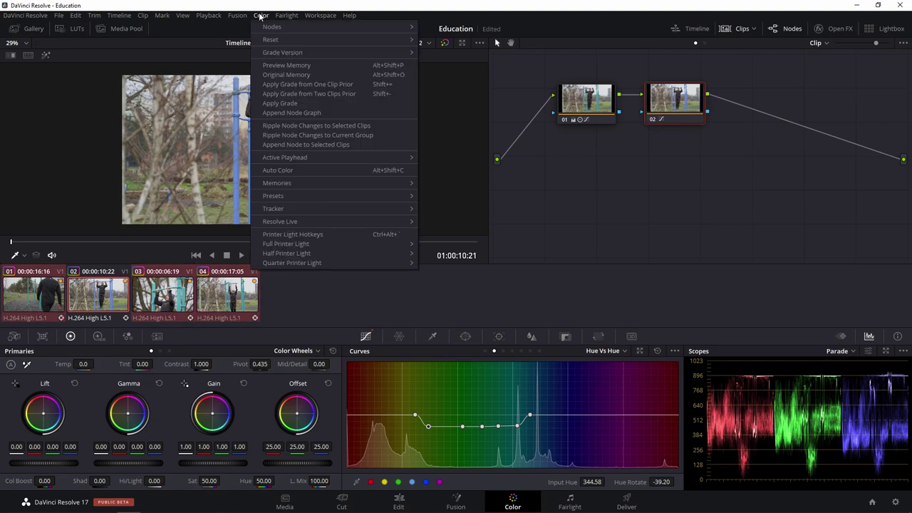
{"action": "left_click", "coordinate": [340, 127]}
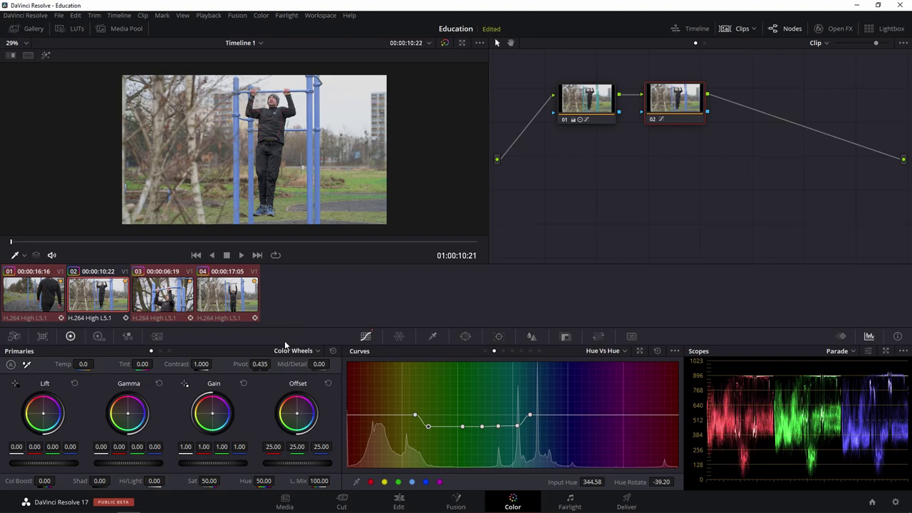
Check the blue bars on clips 01 and 03, then bring up Hue vs Sat
{"action": "left_click", "coordinate": [50, 304]}
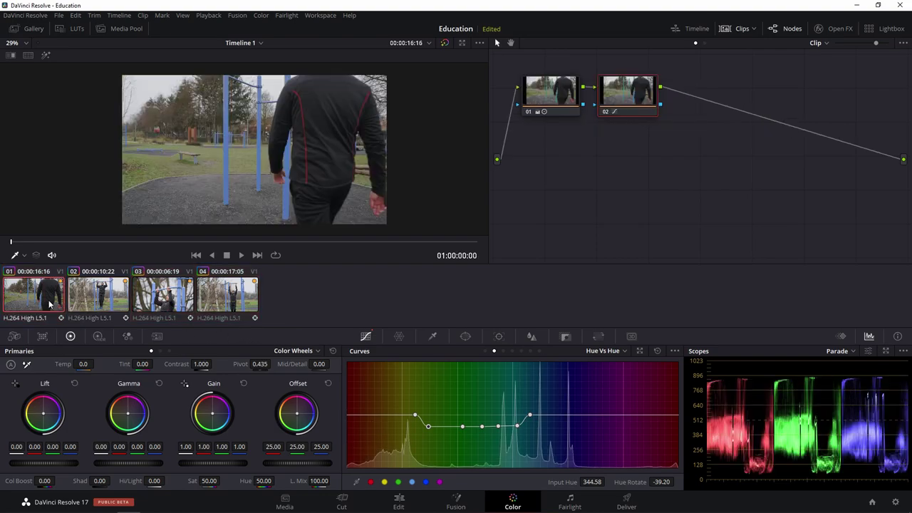
{"action": "left_click", "coordinate": [166, 306]}
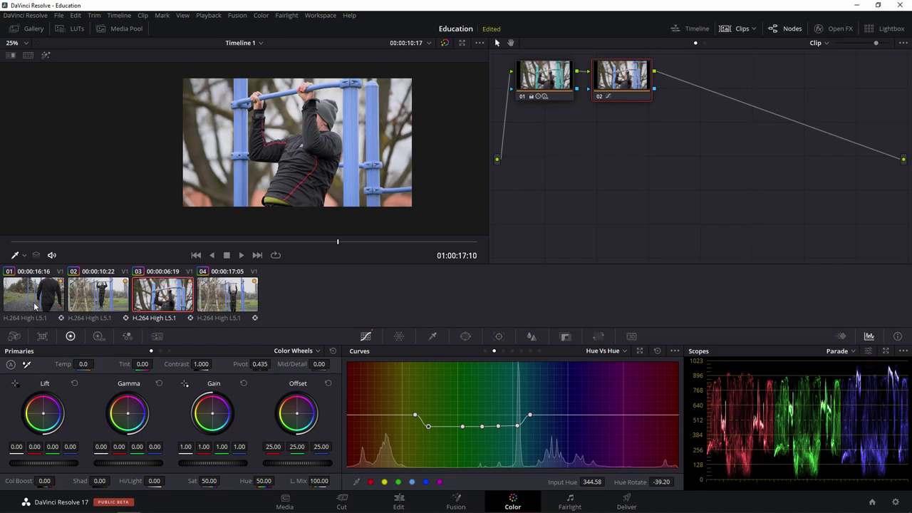
{"action": "left_click", "coordinate": [35, 306]}
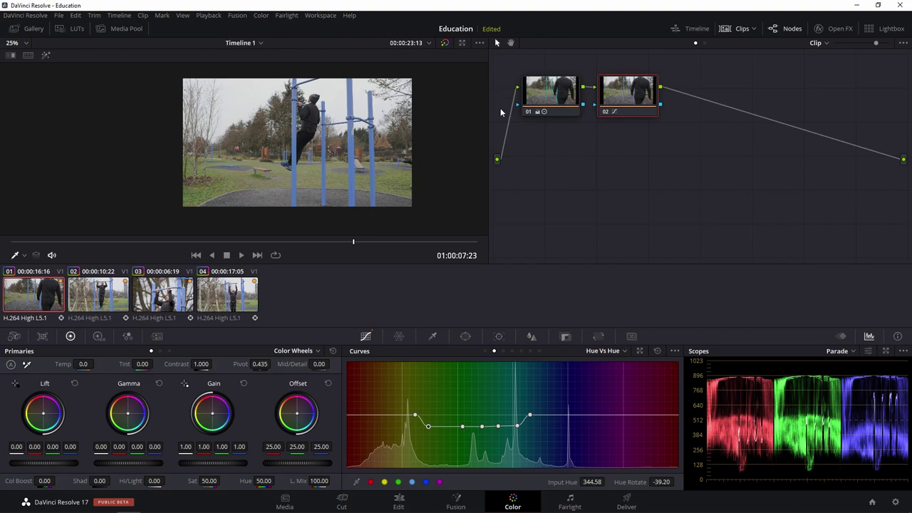
{"action": "left_click", "coordinate": [503, 350]}
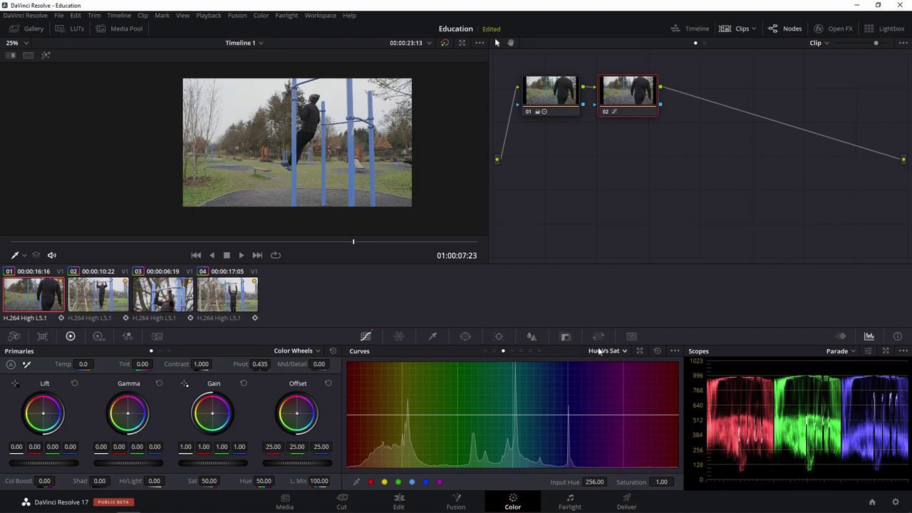
Pin Hue vs Sat points around blue and boost the blue bars' saturation
{"action": "left_click", "coordinate": [415, 414]}
{"action": "left_click", "coordinate": [526, 414]}
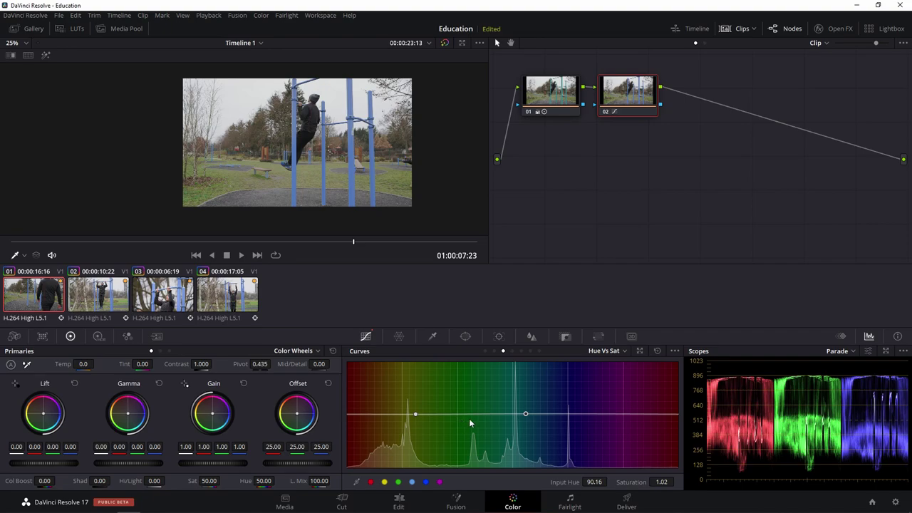
{"action": "left_click", "coordinate": [515, 414]}
{"action": "left_click_drag", "start_coordinate": [516, 416], "coordinate": [517, 362]}
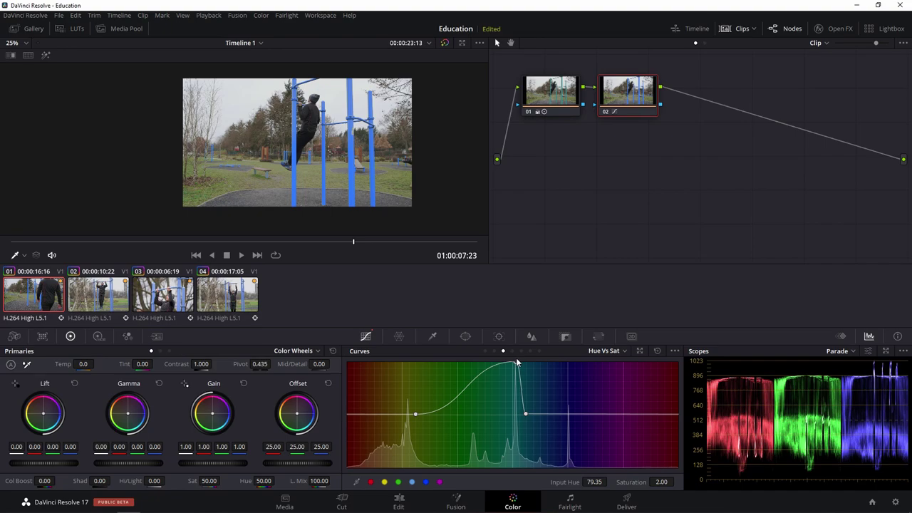
Lower the blue saturation, reset Hue vs Sat to flat, and switch to Hue vs Lum
{"action": "left_click_drag", "start_coordinate": [517, 362], "coordinate": [513, 415]}
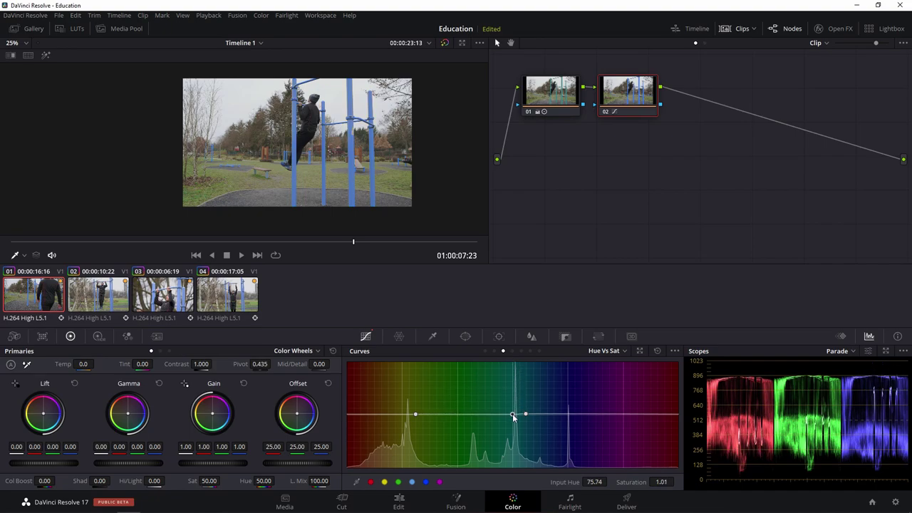
{"action": "mouse_move", "coordinate": [512, 417]}
{"action": "left_mouse_down"}
{"action": "mouse_move", "coordinate": [508, 438]}
{"action": "mouse_move", "coordinate": [521, 462]}
{"action": "left_mouse_up"}
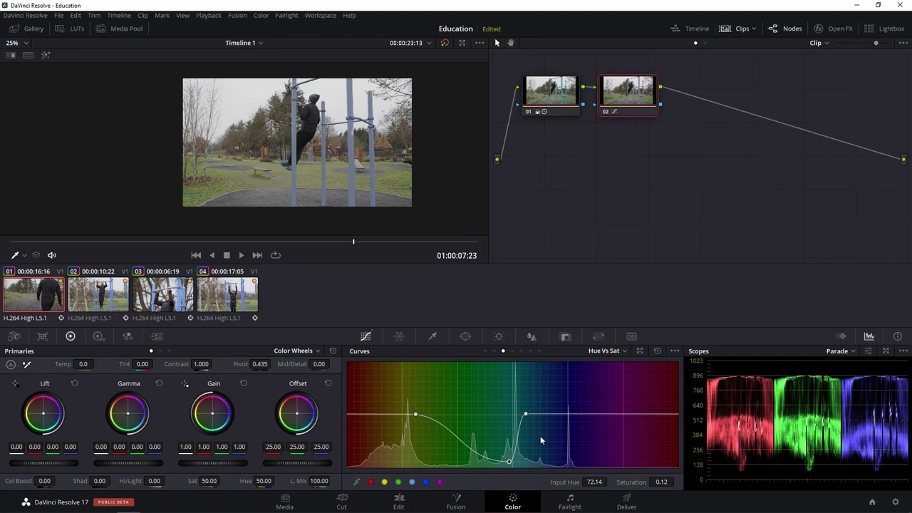
{"action": "right_click", "coordinate": [509, 462]}
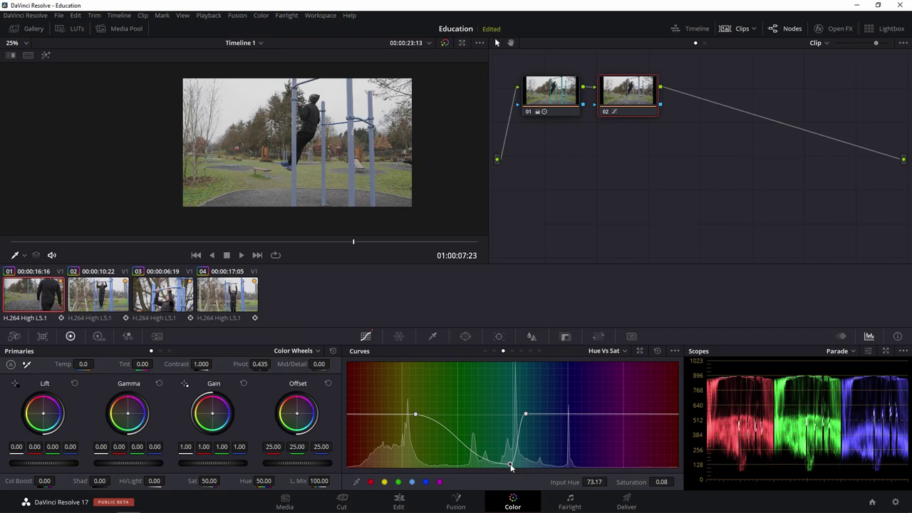
{"action": "left_click", "coordinate": [512, 351]}
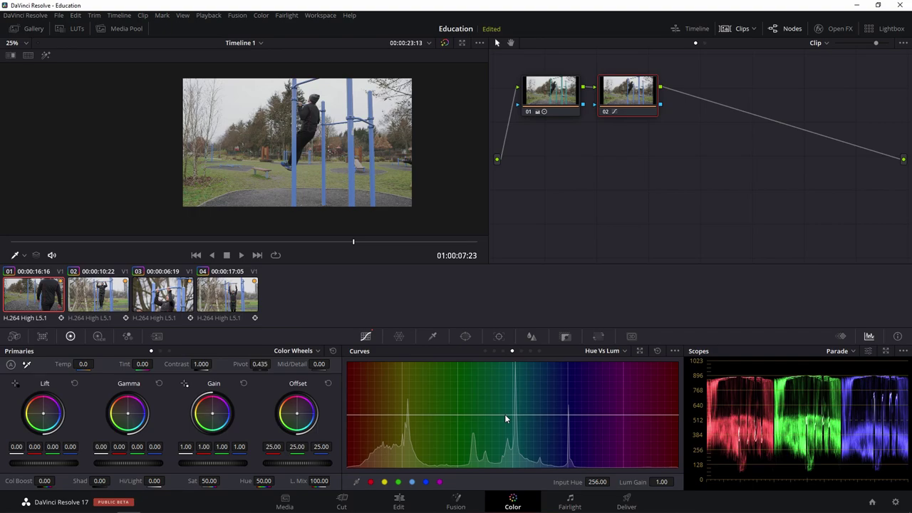
{"action": "left_click", "coordinate": [376, 415]}
{"action": "left_click", "coordinate": [429, 414]}
{"action": "left_click_drag", "start_coordinate": [404, 414], "coordinate": [410, 378]}
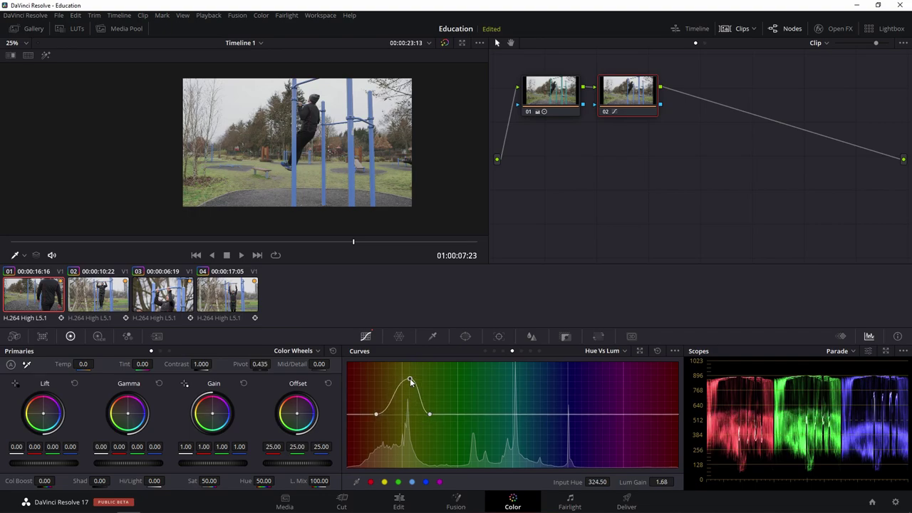
{"action": "mouse_move", "coordinate": [410, 381]}
{"action": "left_mouse_down"}
{"action": "mouse_move", "coordinate": [411, 367]}
{"action": "mouse_move", "coordinate": [411, 414]}
{"action": "left_mouse_up"}
{"action": "left_click_drag", "start_coordinate": [412, 427], "coordinate": [416, 457]}
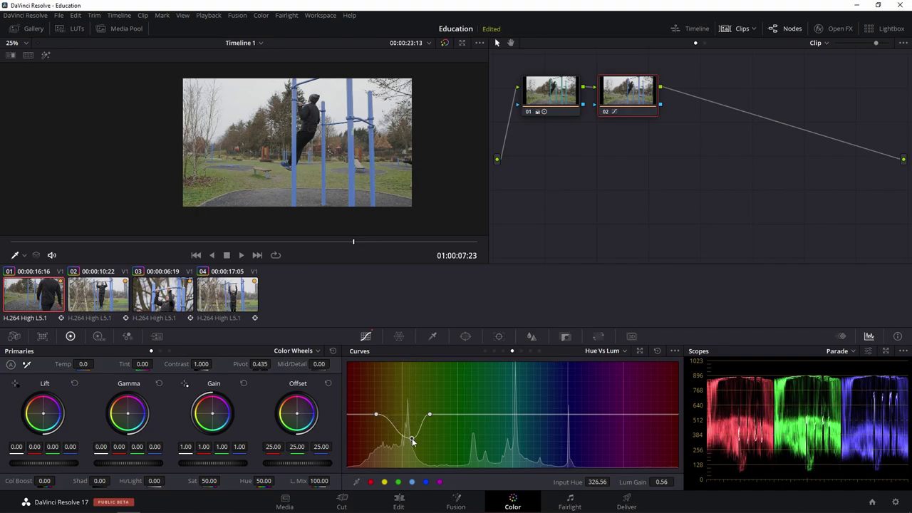
{"action": "left_click_drag", "start_coordinate": [415, 458], "coordinate": [416, 460]}
{"action": "right_click", "coordinate": [416, 460]}
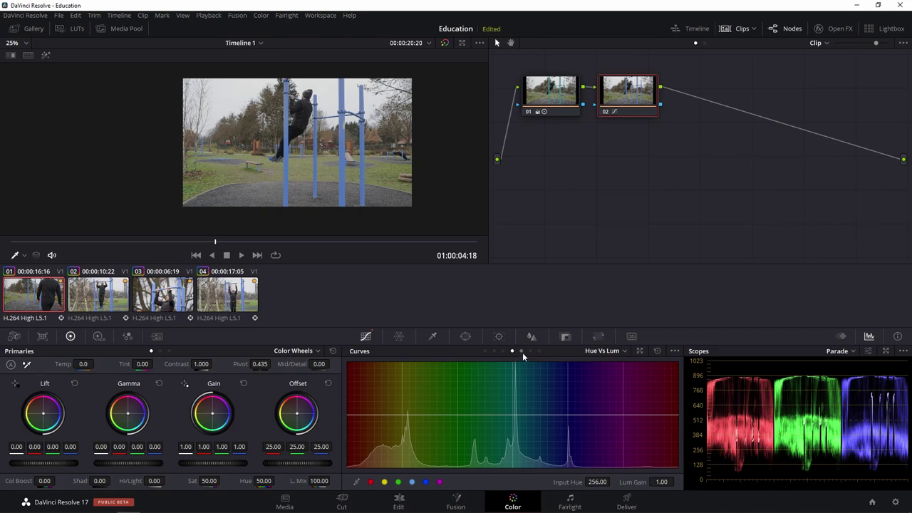
Look through the Lum vs Sat, Sat vs Sat and Sat vs Lum curves, then open the HSL qualifier
{"action": "left_click", "coordinate": [522, 352]}
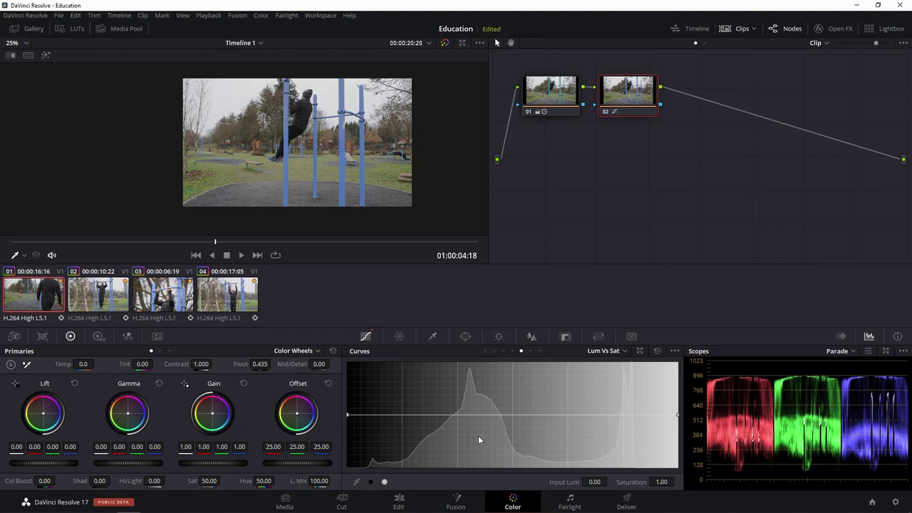
{"action": "left_click", "coordinate": [531, 351]}
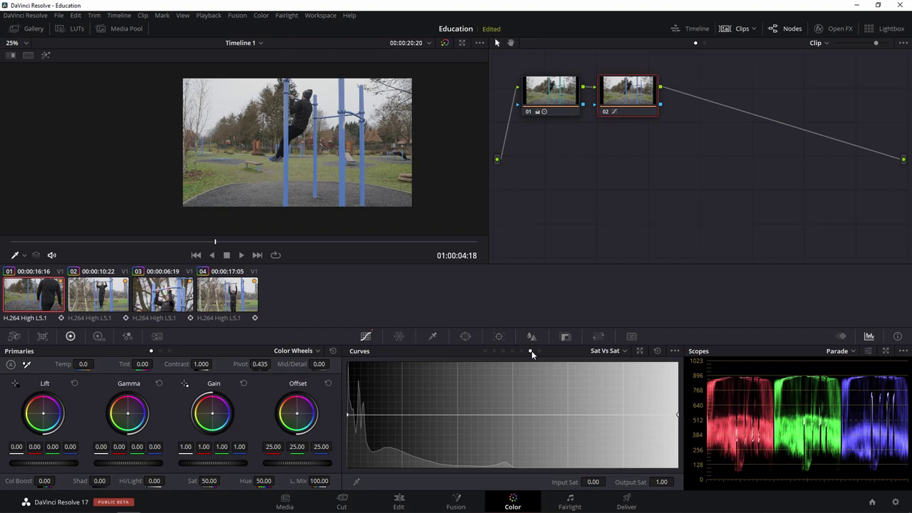
{"action": "left_click", "coordinate": [540, 351]}
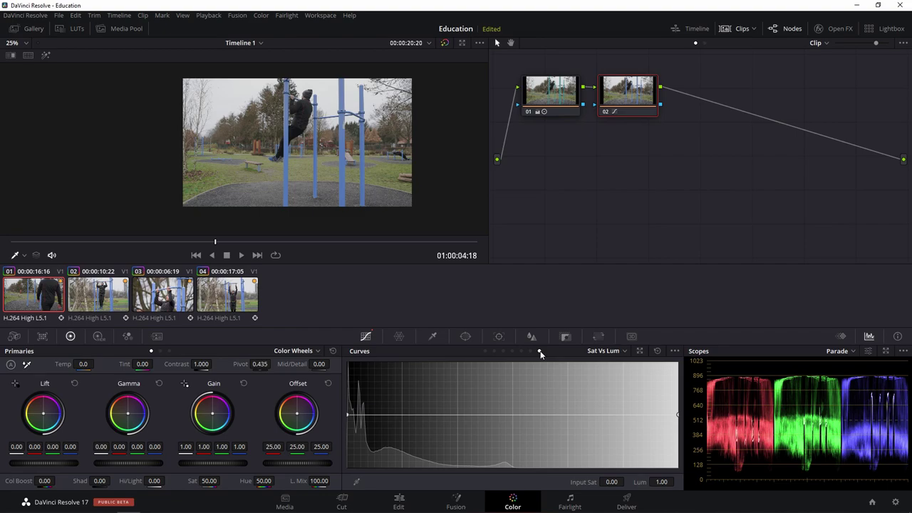
{"action": "left_click", "coordinate": [439, 334]}
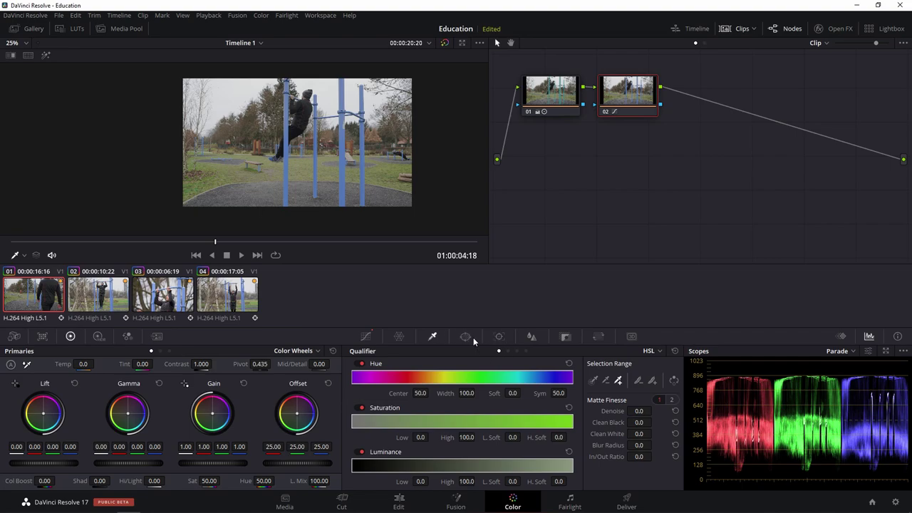
Look at the Window and Tracker palettes, then go back to the Qualifier
{"action": "left_click", "coordinate": [473, 337]}
{"action": "left_click", "coordinate": [500, 336]}
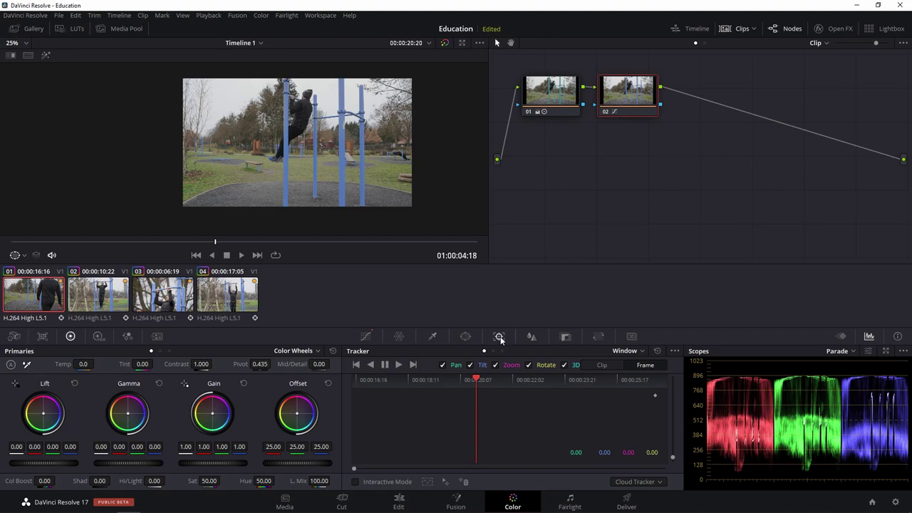
{"action": "left_click", "coordinate": [432, 337]}
Select clip 02, fit the viewer, scrub to a frame showing the yellow belt, then open the curves
{"action": "left_click", "coordinate": [101, 300]}
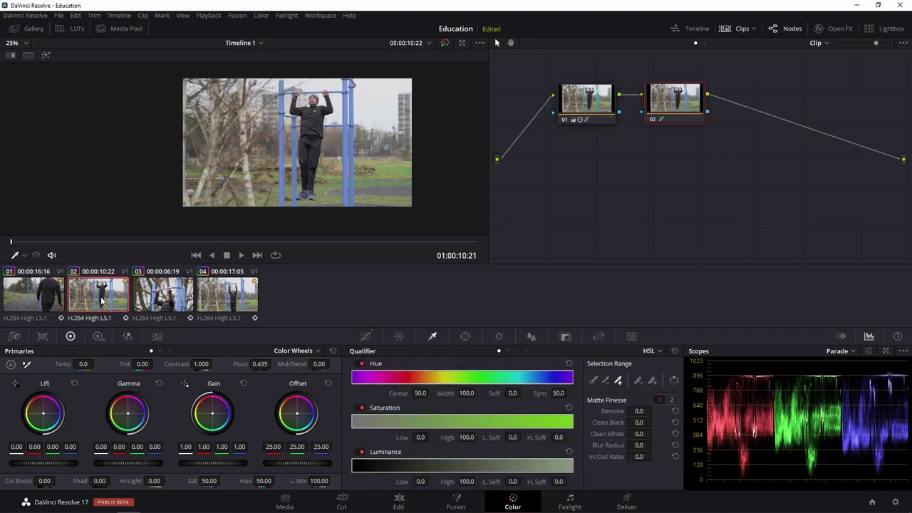
{"action": "key", "text": "shift+z"}
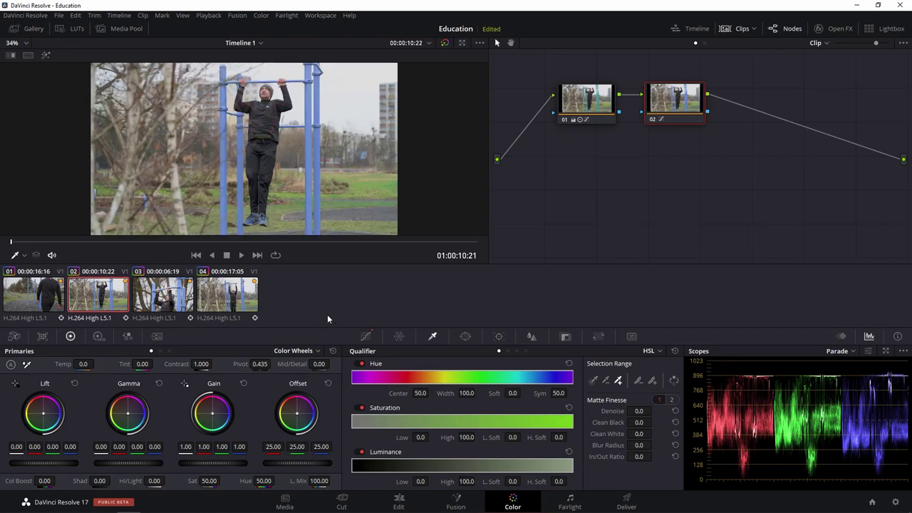
{"action": "left_click_drag", "start_coordinate": [13, 244], "coordinate": [495, 244]}
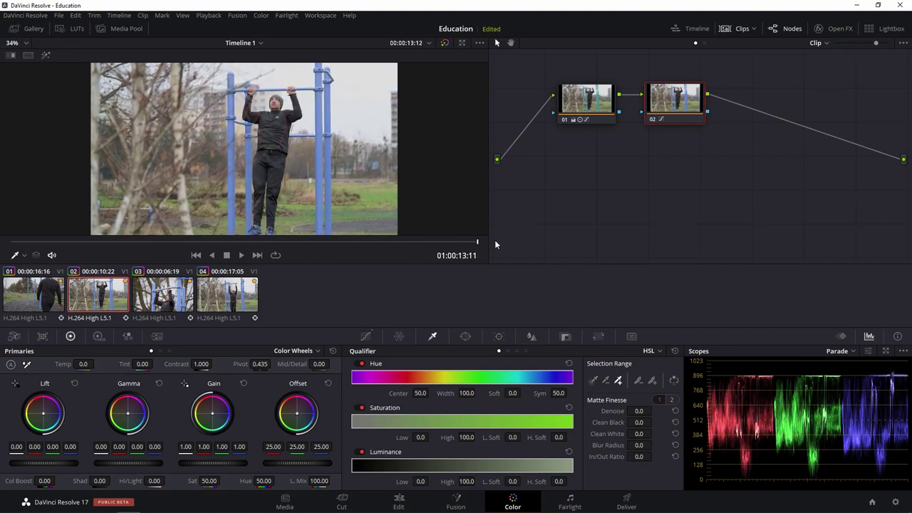
{"action": "left_click_drag", "start_coordinate": [495, 244], "coordinate": [91, 233]}
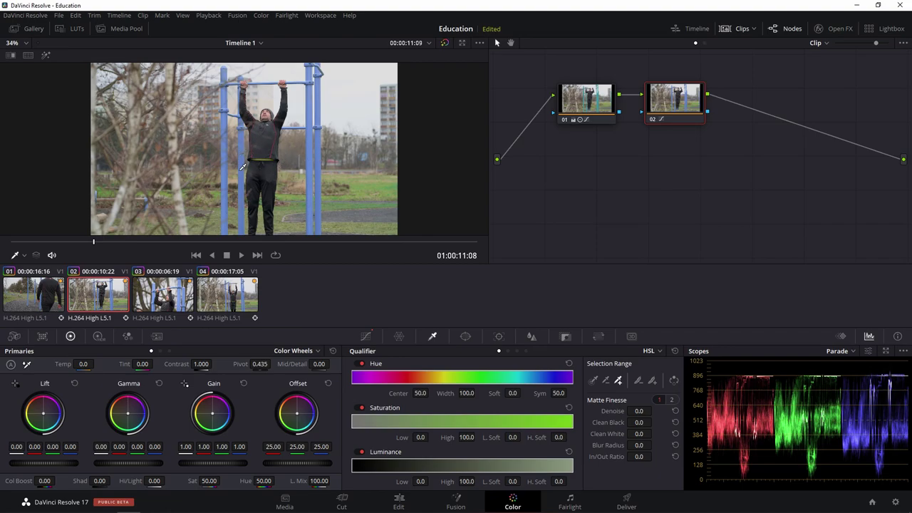
{"action": "left_click", "coordinate": [365, 335]}
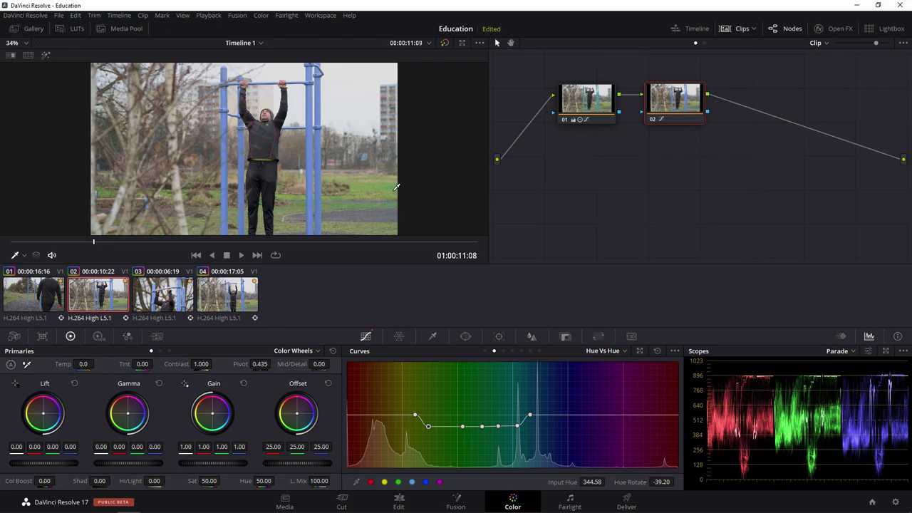
{"action": "left_click", "coordinate": [427, 336]}
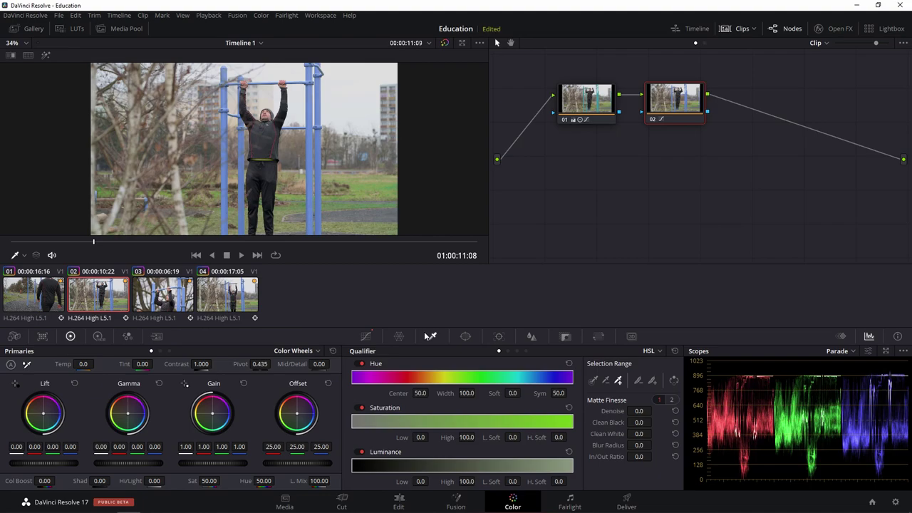
{"action": "right_click", "coordinate": [671, 95]}
Add serial node 03 after node 02, then jump to the start of clip 02
{"action": "mouse_move", "coordinate": [697, 146]}
{"action": "left_click", "coordinate": [770, 144]}
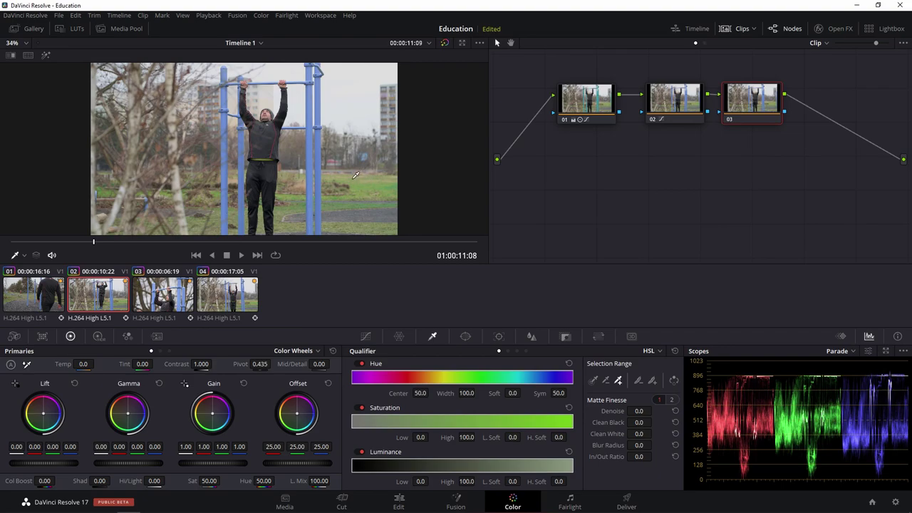
{"action": "left_click", "coordinate": [108, 308]}
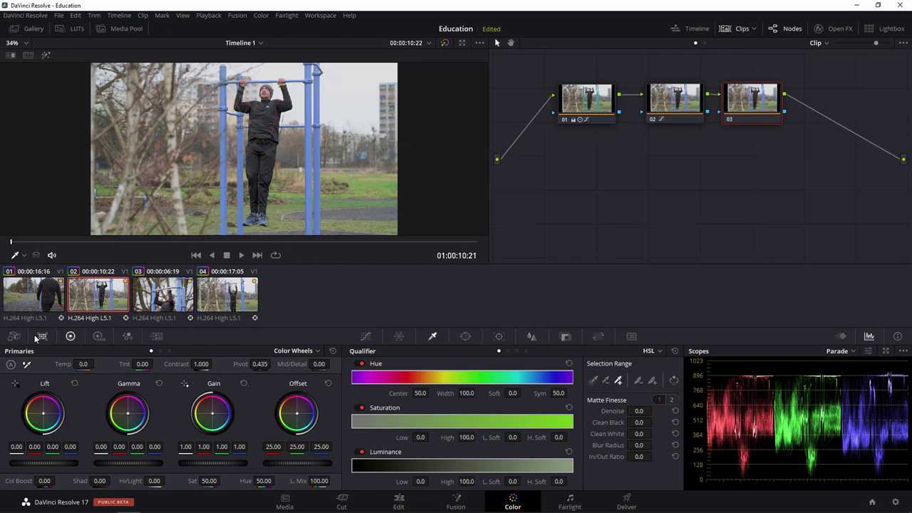
Preview clips 03 and 04, return to clip 02, and add a circular window over the man
{"action": "left_click", "coordinate": [174, 300]}
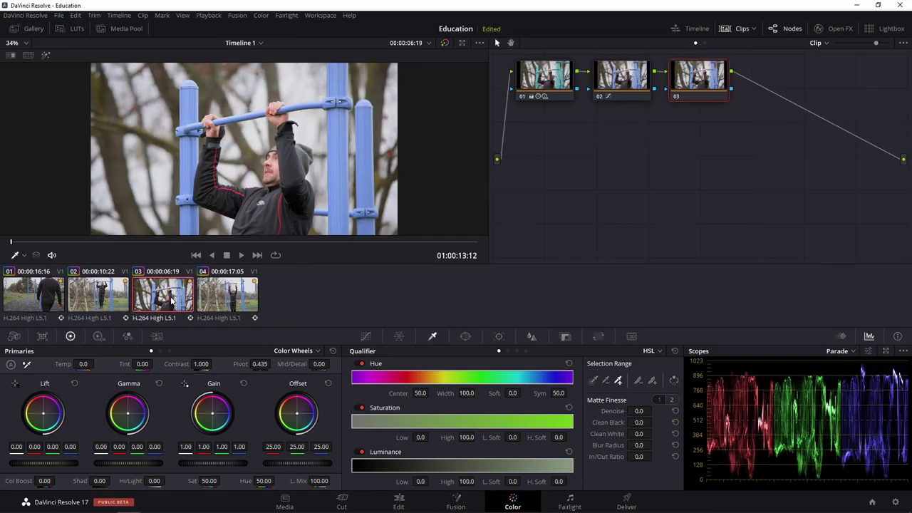
{"action": "left_click", "coordinate": [243, 303]}
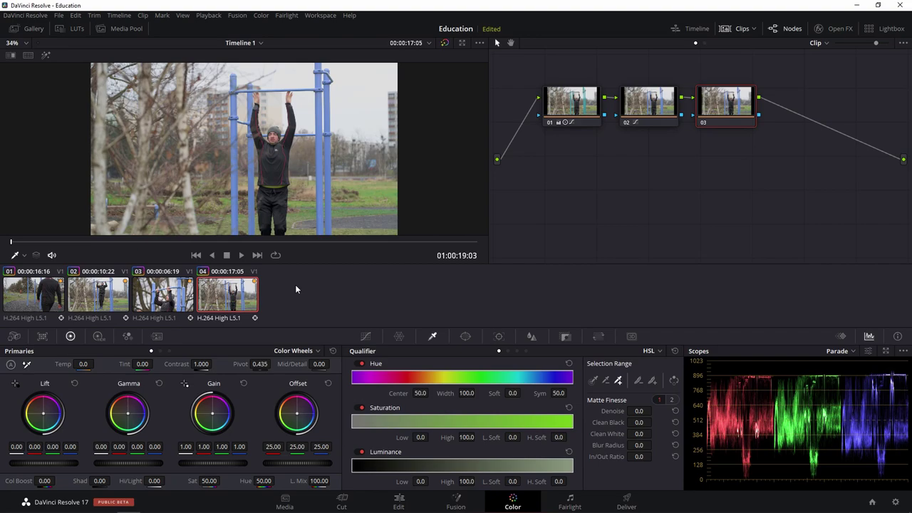
{"action": "left_click", "coordinate": [95, 303]}
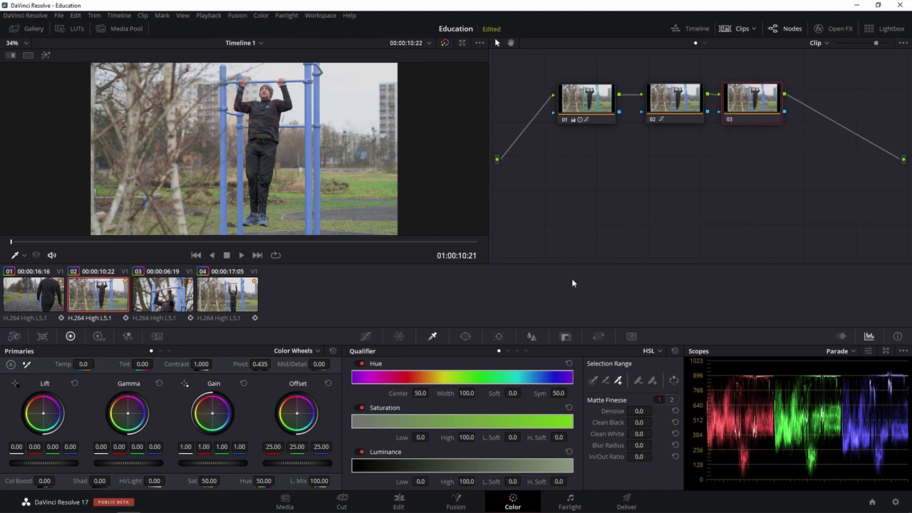
{"action": "left_click", "coordinate": [465, 336]}
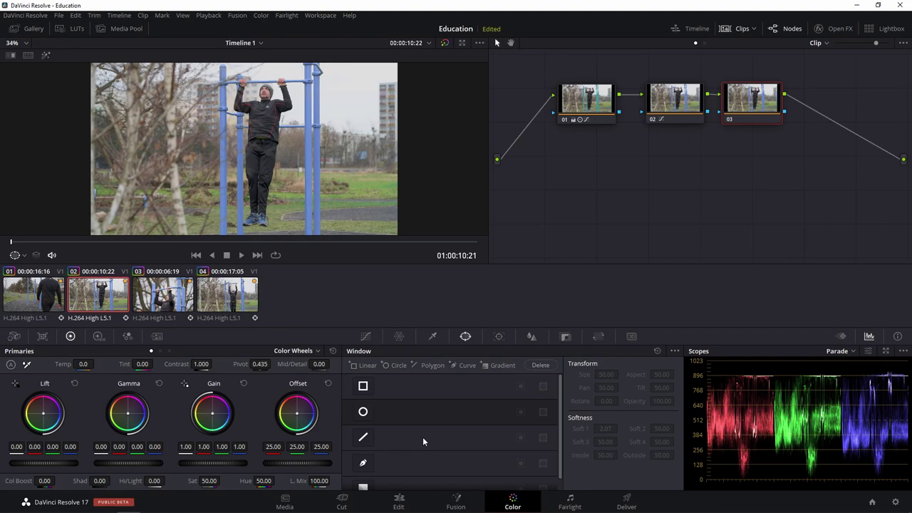
{"action": "left_click", "coordinate": [365, 412]}
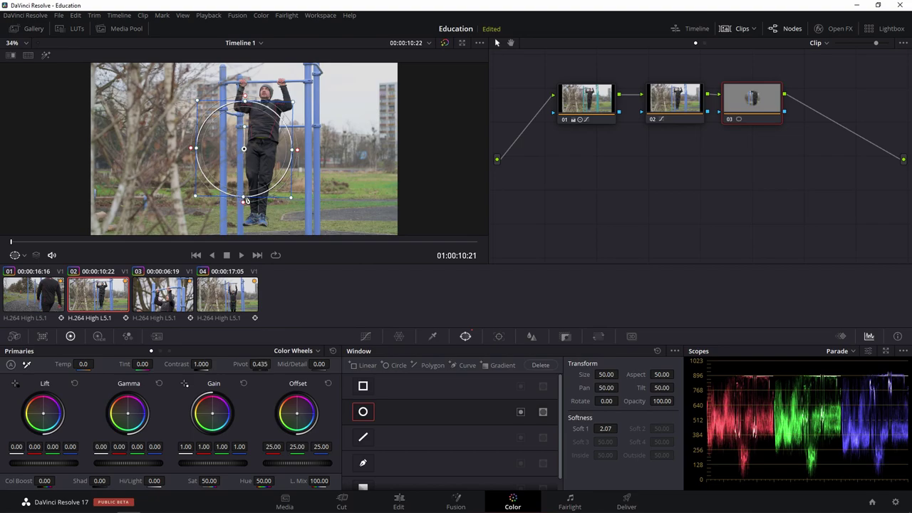
Stretch node 03's circle into a tall ellipse over the man, raise Soft 1 to 8.96, and highlight it
{"action": "mouse_move", "coordinate": [242, 196]}
{"action": "left_mouse_down"}
{"action": "mouse_move", "coordinate": [254, 220]}
{"action": "mouse_move", "coordinate": [213, 212]}
{"action": "left_mouse_up"}
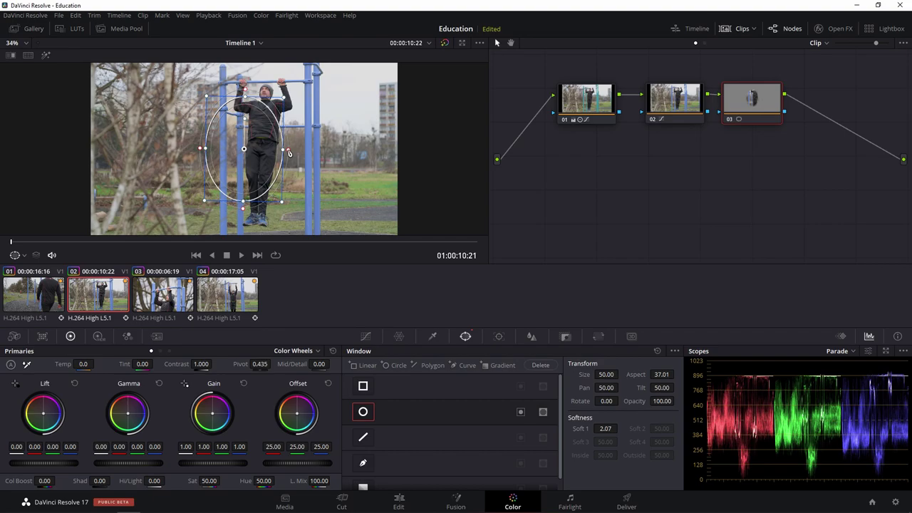
{"action": "left_click_drag", "start_coordinate": [330, 154], "coordinate": [308, 159]}
{"action": "left_click", "coordinate": [49, 56]}
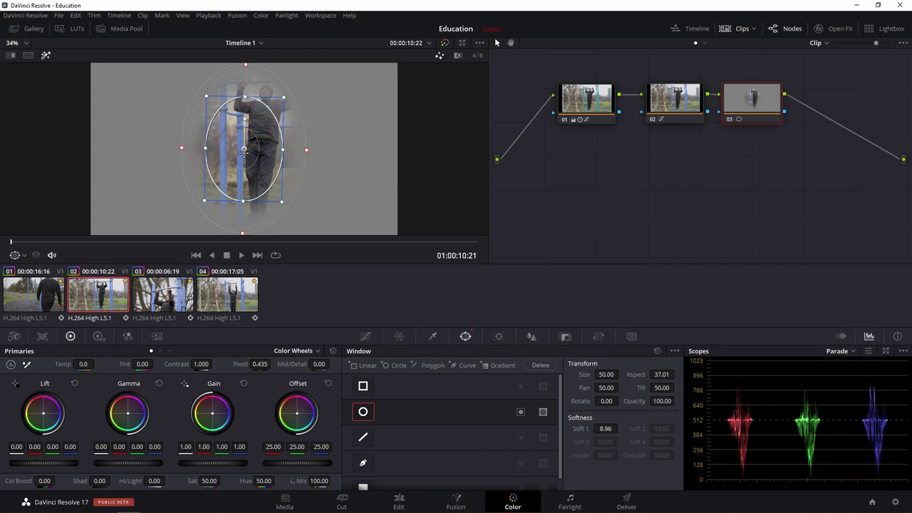
Centre the oval on the man's body, test feathering, then return Soft 1 to 0.00
{"action": "mouse_move", "coordinate": [243, 149]}
{"action": "left_mouse_down"}
{"action": "mouse_move", "coordinate": [272, 140]}
{"action": "mouse_move", "coordinate": [239, 136]}
{"action": "left_mouse_up"}
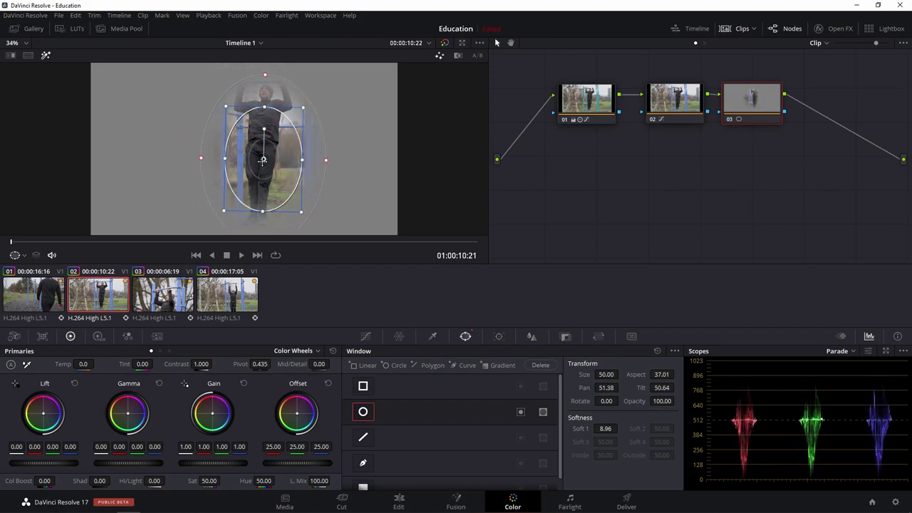
{"action": "left_click_drag", "start_coordinate": [239, 136], "coordinate": [262, 159]}
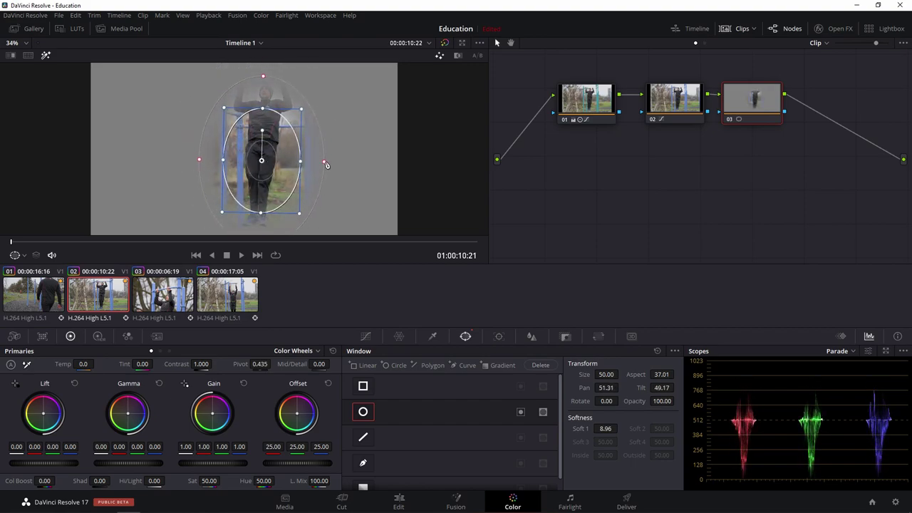
{"action": "left_click_drag", "start_coordinate": [324, 163], "coordinate": [301, 166]}
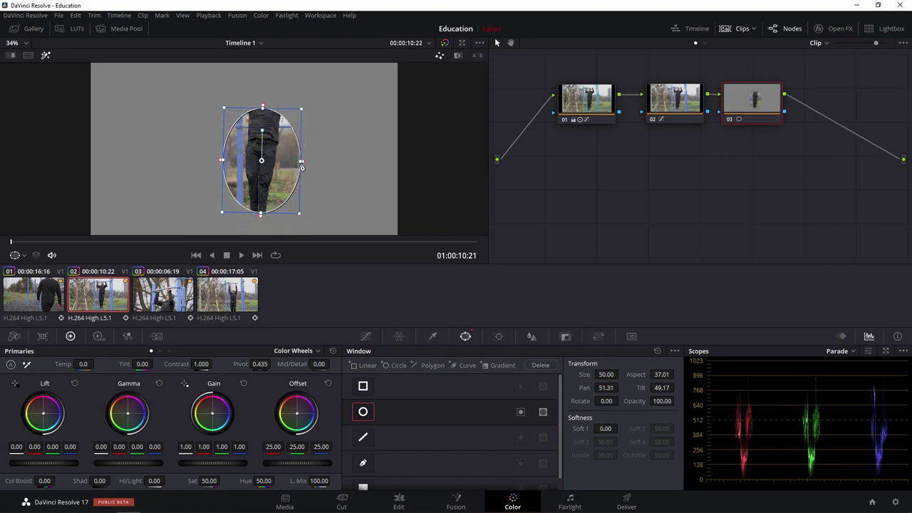
{"action": "left_click_drag", "start_coordinate": [301, 166], "coordinate": [395, 183]}
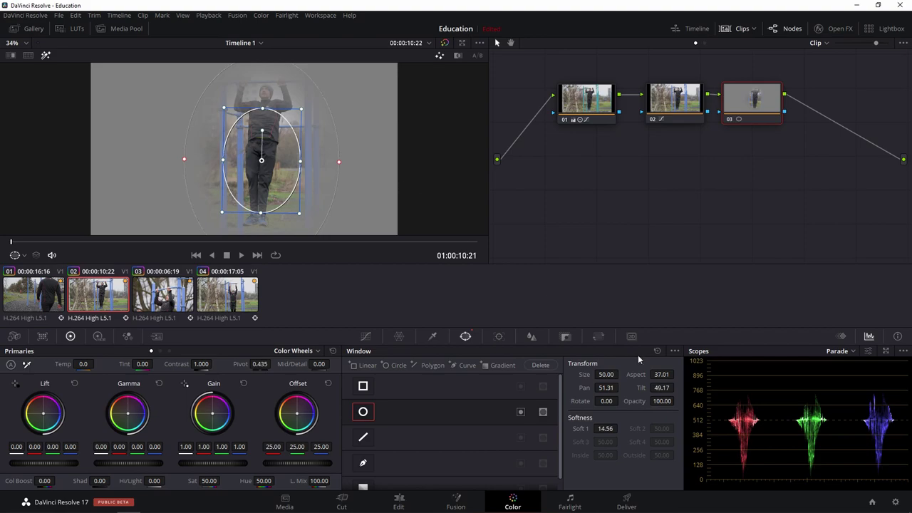
{"action": "left_click_drag", "start_coordinate": [605, 428], "coordinate": [620, 428]}
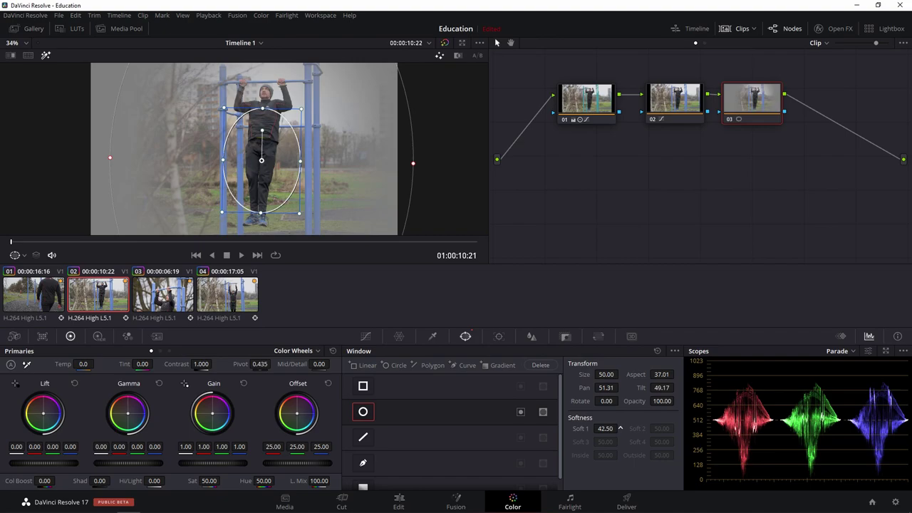
{"action": "left_click_drag", "start_coordinate": [620, 428], "coordinate": [619, 428]}
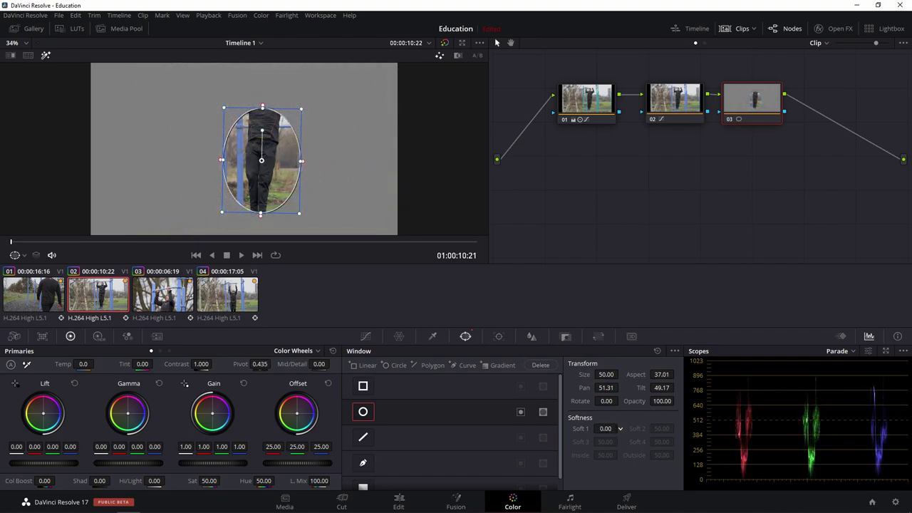
{"action": "scroll", "coordinate": [261, 135], "scroll_direction": "up", "scroll_amount": 2}
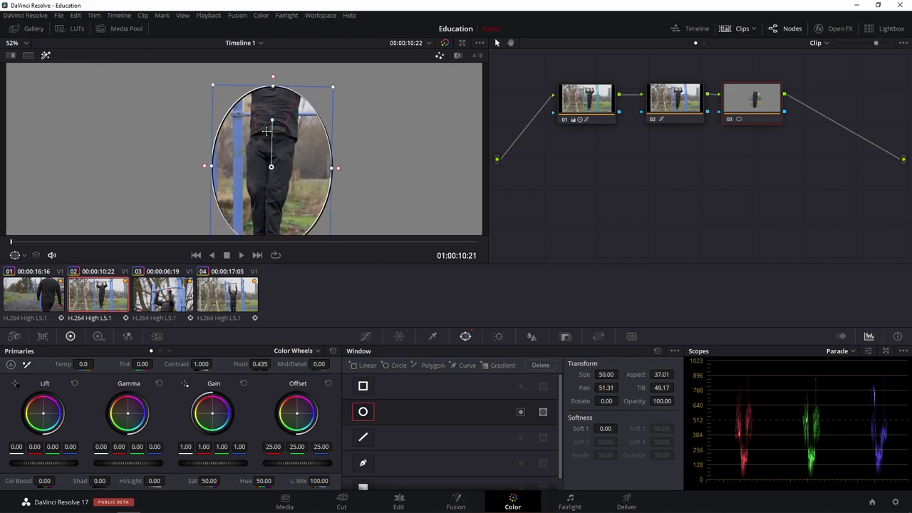
{"action": "scroll", "coordinate": [285, 126], "scroll_direction": "up", "scroll_amount": 2}
{"action": "scroll", "coordinate": [320, 114], "scroll_direction": "up", "scroll_amount": 2}
{"action": "scroll", "coordinate": [320, 114], "scroll_direction": "up", "scroll_amount": 1}
{"action": "scroll", "coordinate": [324, 112], "scroll_direction": "up", "scroll_amount": 1}
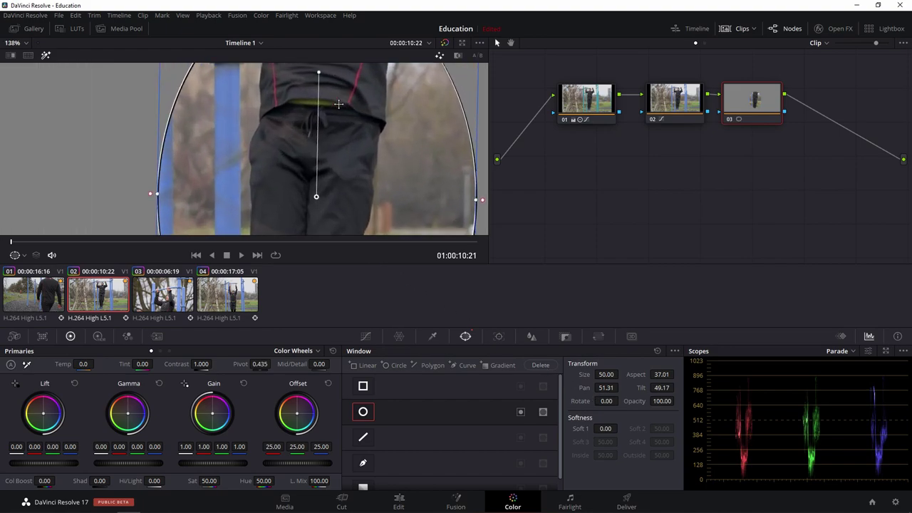
{"action": "scroll", "coordinate": [329, 111], "scroll_direction": "down", "scroll_amount": 2}
{"action": "scroll", "coordinate": [336, 108], "scroll_direction": "down", "scroll_amount": 1}
{"action": "scroll", "coordinate": [335, 108], "scroll_direction": "down", "scroll_amount": 1}
{"action": "scroll", "coordinate": [336, 108], "scroll_direction": "down", "scroll_amount": 1}
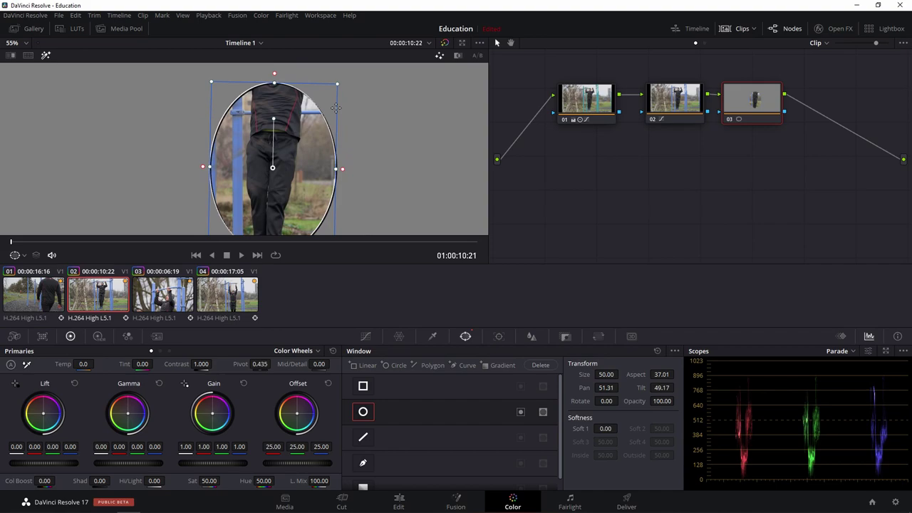
{"action": "scroll", "coordinate": [336, 108], "scroll_direction": "down", "scroll_amount": 1}
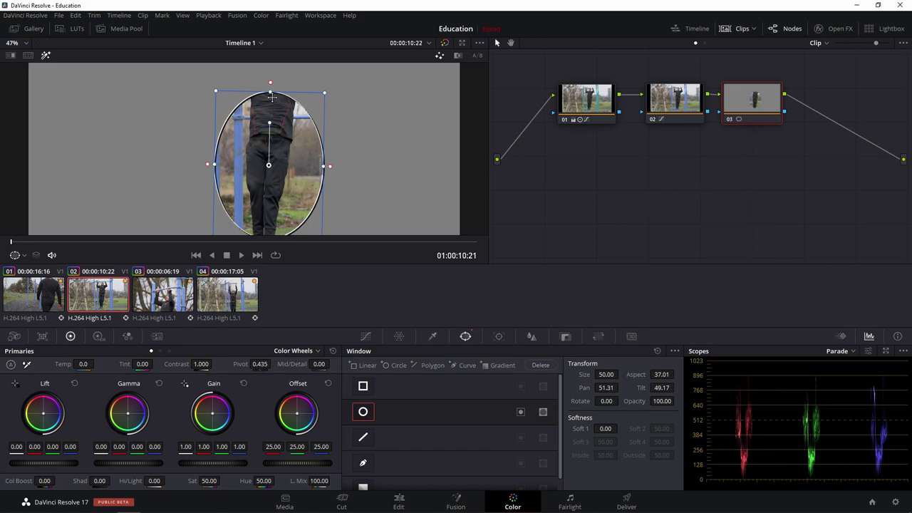
{"action": "left_click_drag", "start_coordinate": [271, 93], "coordinate": [276, 145]}
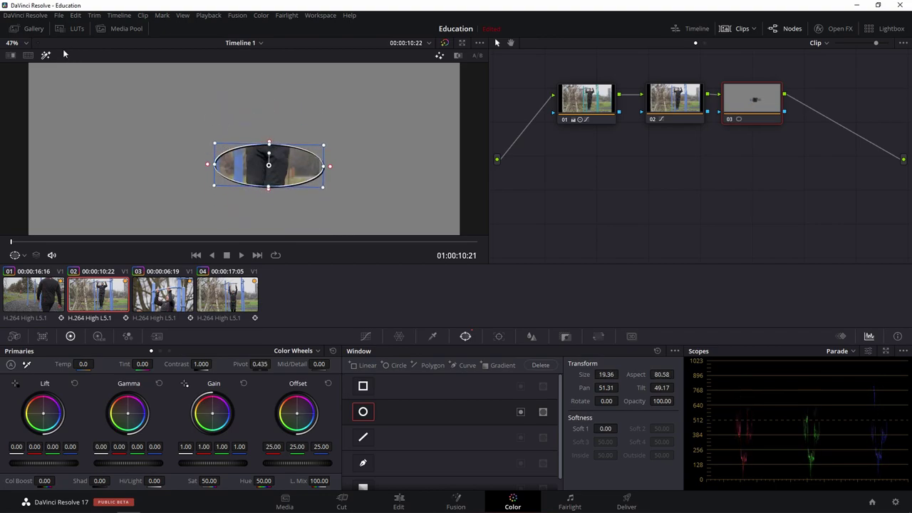
Turn off Highlight and move the ellipse up, narrowing it to a flat oval over the waist belt
{"action": "left_click", "coordinate": [45, 55]}
{"action": "scroll", "coordinate": [250, 118], "scroll_direction": "up", "scroll_amount": 2}
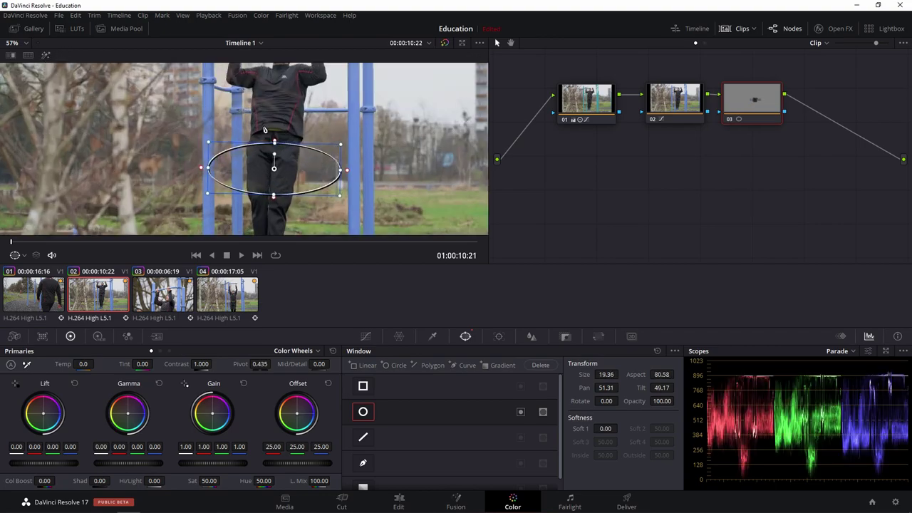
{"action": "scroll", "coordinate": [251, 117], "scroll_direction": "up", "scroll_amount": 2}
{"action": "scroll", "coordinate": [251, 117], "scroll_direction": "up", "scroll_amount": 2}
{"action": "scroll", "coordinate": [311, 161], "scroll_direction": "up", "scroll_amount": 1}
{"action": "left_click_drag", "start_coordinate": [310, 161], "coordinate": [321, 70]}
{"action": "mouse_move", "coordinate": [128, 118]}
{"action": "left_mouse_down"}
{"action": "mouse_move", "coordinate": [257, 117]}
{"action": "mouse_move", "coordinate": [242, 120]}
{"action": "left_mouse_up"}
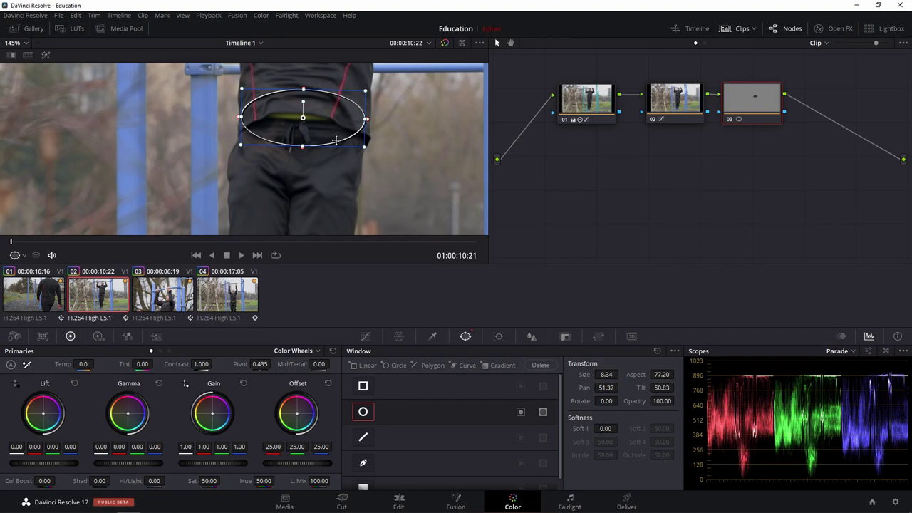
Scrub through later frames of clip 02 to check the belt window, then return to the first frame
{"action": "scroll", "coordinate": [336, 140], "scroll_direction": "down", "scroll_amount": 2}
{"action": "scroll", "coordinate": [337, 141], "scroll_direction": "down", "scroll_amount": 2}
{"action": "scroll", "coordinate": [337, 142], "scroll_direction": "down", "scroll_amount": 2}
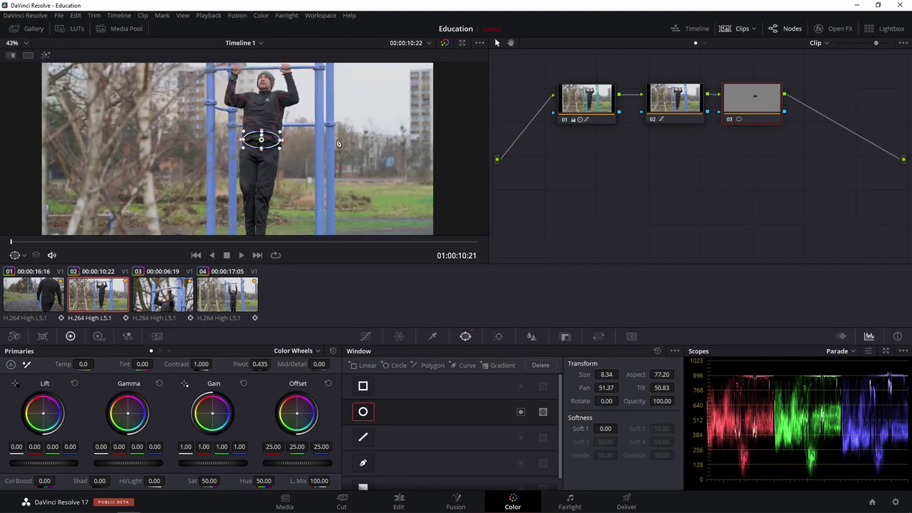
{"action": "scroll", "coordinate": [338, 143], "scroll_direction": "down", "scroll_amount": 2}
{"action": "scroll", "coordinate": [338, 143], "scroll_direction": "down", "scroll_amount": 1}
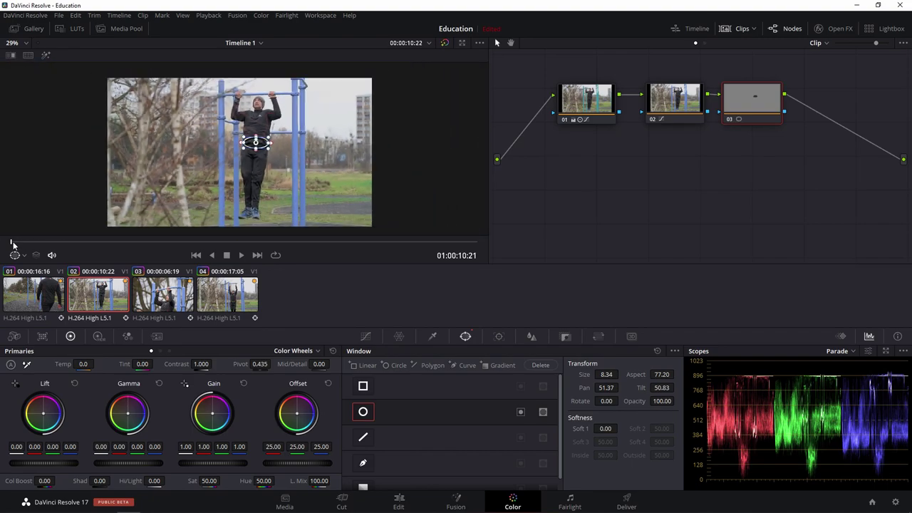
{"action": "mouse_move", "coordinate": [16, 243]}
{"action": "left_mouse_down"}
{"action": "mouse_move", "coordinate": [437, 251]}
{"action": "mouse_move", "coordinate": [311, 243]}
{"action": "left_mouse_up"}
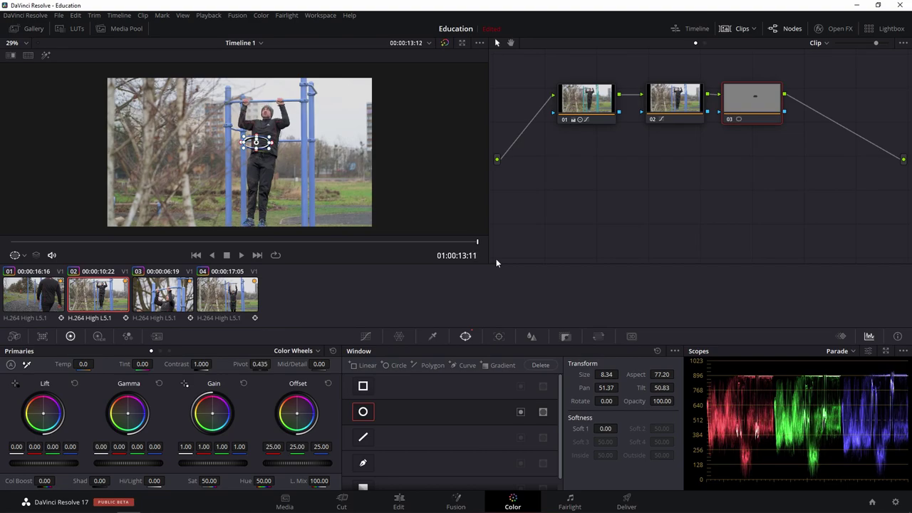
{"action": "left_click", "coordinate": [393, 244]}
{"action": "left_click", "coordinate": [453, 244]}
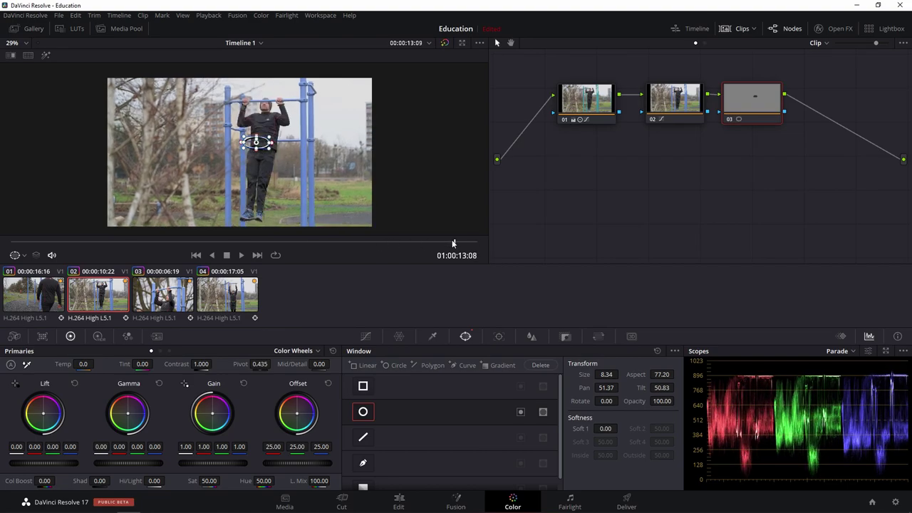
{"action": "scroll", "coordinate": [246, 147], "scroll_direction": "up", "scroll_amount": 8}
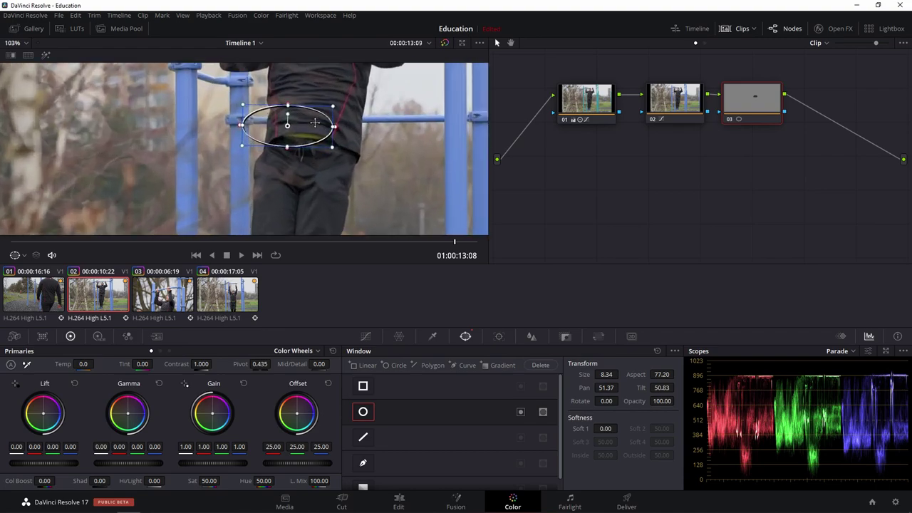
{"action": "scroll", "coordinate": [314, 123], "scroll_direction": "up", "scroll_amount": 2}
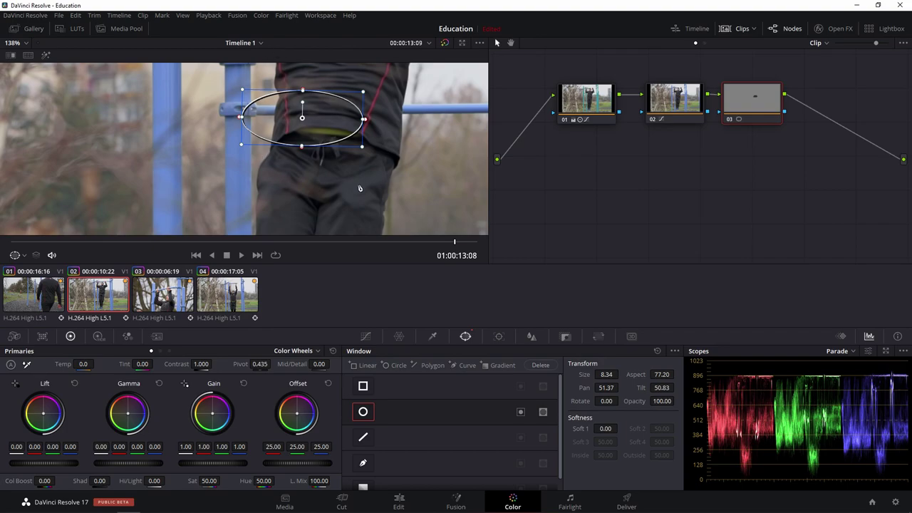
{"action": "scroll", "coordinate": [372, 166], "scroll_direction": "down", "scroll_amount": 2}
{"action": "scroll", "coordinate": [372, 166], "scroll_direction": "down", "scroll_amount": 2}
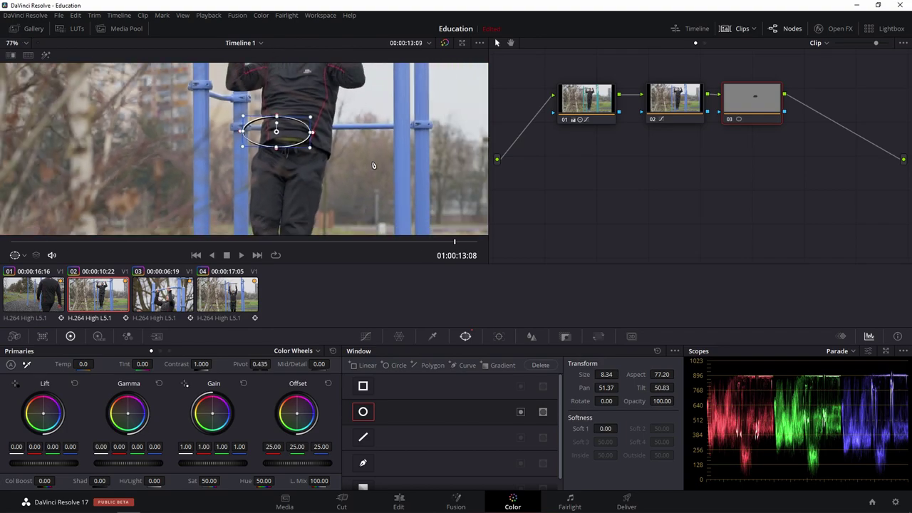
{"action": "scroll", "coordinate": [372, 166], "scroll_direction": "down", "scroll_amount": 2}
{"action": "scroll", "coordinate": [372, 166], "scroll_direction": "down", "scroll_amount": 2}
{"action": "scroll", "coordinate": [372, 166], "scroll_direction": "down", "scroll_amount": 1}
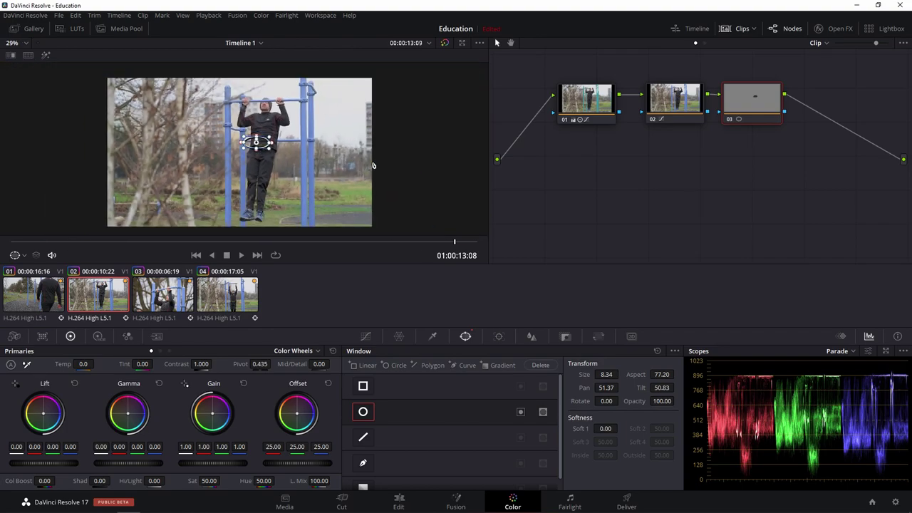
{"action": "left_click", "coordinate": [11, 242]}
Bring the belt and ellipse back into view and open the Tracker panel
{"action": "scroll", "coordinate": [271, 137], "scroll_direction": "up", "scroll_amount": 2}
{"action": "scroll", "coordinate": [270, 136], "scroll_direction": "up", "scroll_amount": 2}
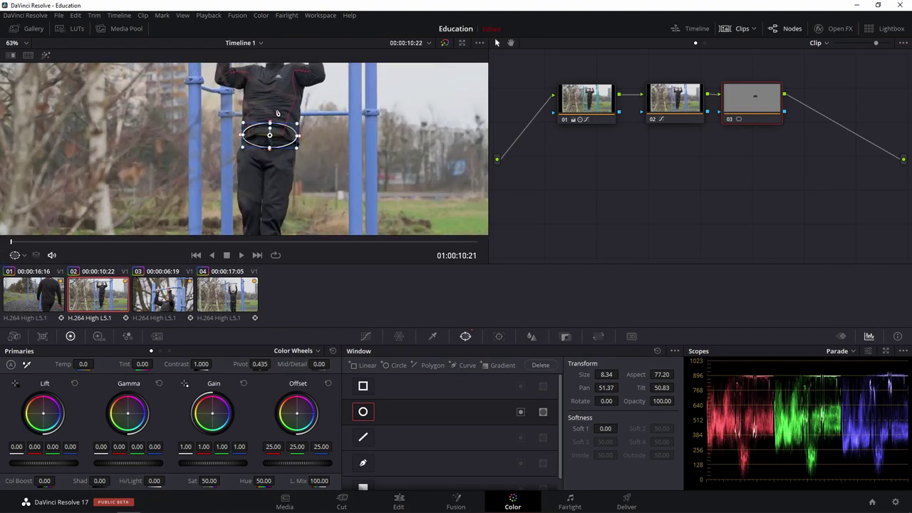
{"action": "scroll", "coordinate": [276, 110], "scroll_direction": "up", "scroll_amount": 2}
{"action": "left_click_drag", "start_coordinate": [331, 113], "coordinate": [329, 147]}
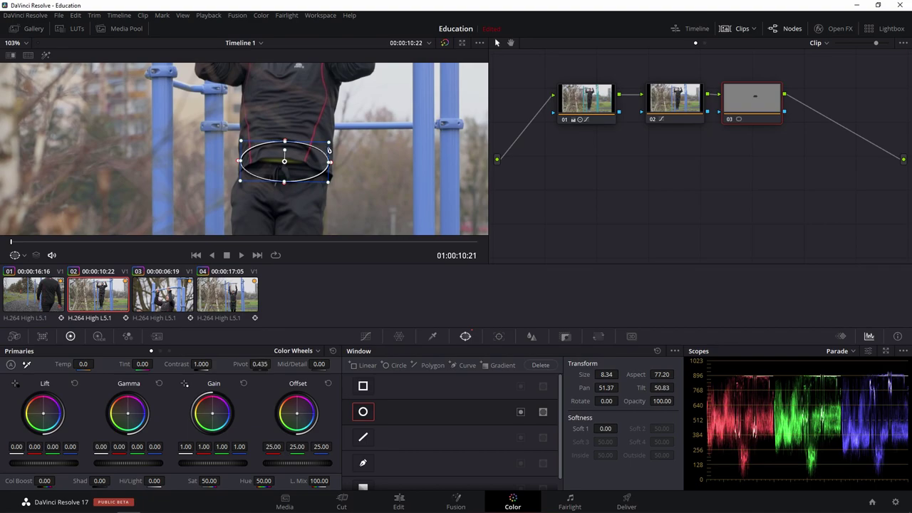
{"action": "scroll", "coordinate": [240, 148], "scroll_direction": "up", "scroll_amount": 2}
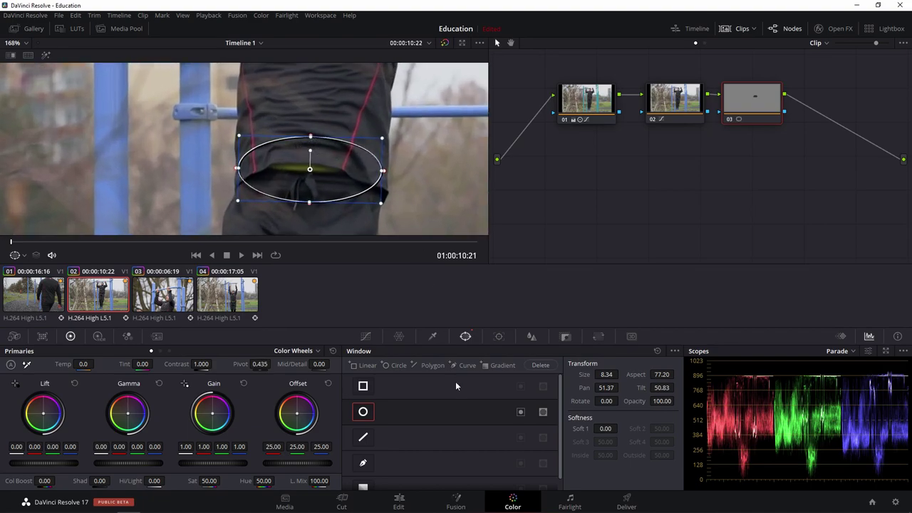
{"action": "left_click", "coordinate": [501, 339]}
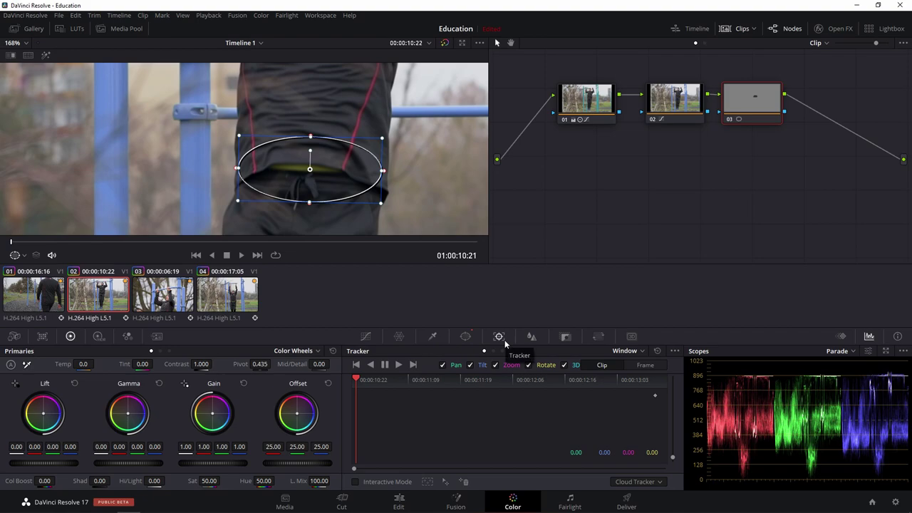
Switch the tracker from Clip to Frame mode for manual adjustment
{"action": "left_click", "coordinate": [642, 364]}
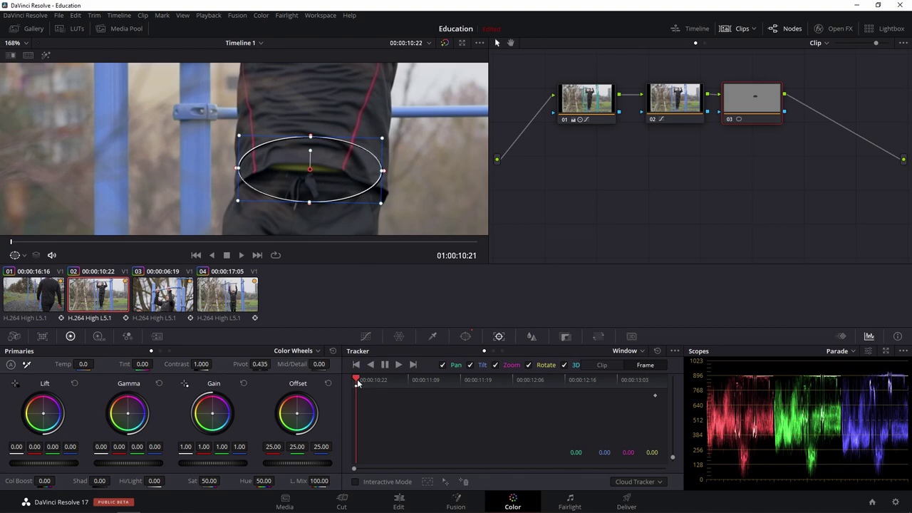
Scrub ahead to 01:00:11:00, where the belt has dropped below the ellipse window
{"action": "left_click_drag", "start_coordinate": [357, 382], "coordinate": [391, 383]}
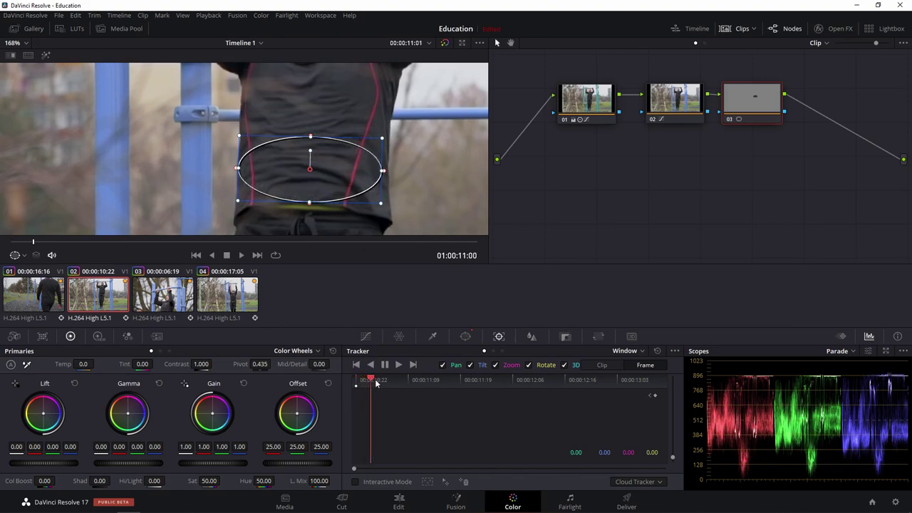
Advance to where the belt has moved and drag the ellipse down onto it
{"action": "left_click_drag", "start_coordinate": [391, 383], "coordinate": [415, 383]}
{"action": "scroll", "coordinate": [279, 183], "scroll_direction": "down", "scroll_amount": 3}
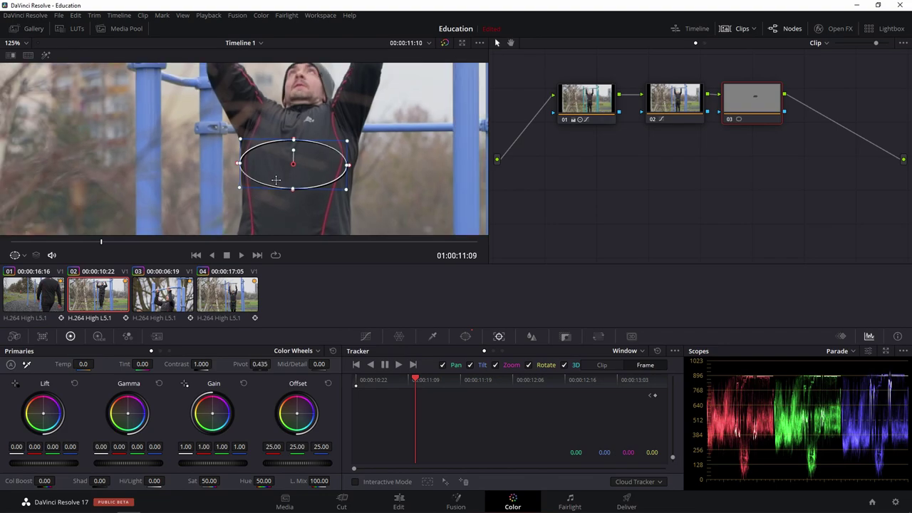
{"action": "scroll", "coordinate": [278, 183], "scroll_direction": "down", "scroll_amount": 2}
{"action": "scroll", "coordinate": [278, 183], "scroll_direction": "down", "scroll_amount": 2}
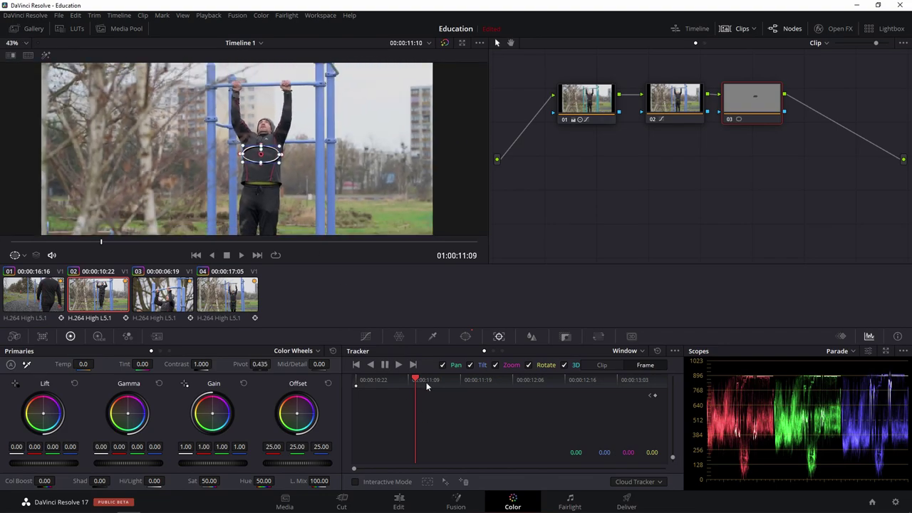
{"action": "left_click_drag", "start_coordinate": [418, 381], "coordinate": [450, 387]}
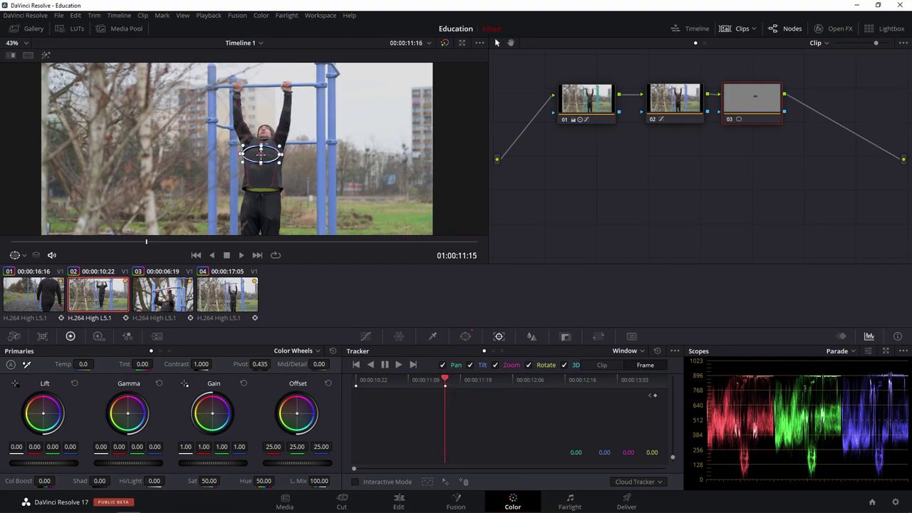
{"action": "left_click_drag", "start_coordinate": [260, 153], "coordinate": [263, 189]}
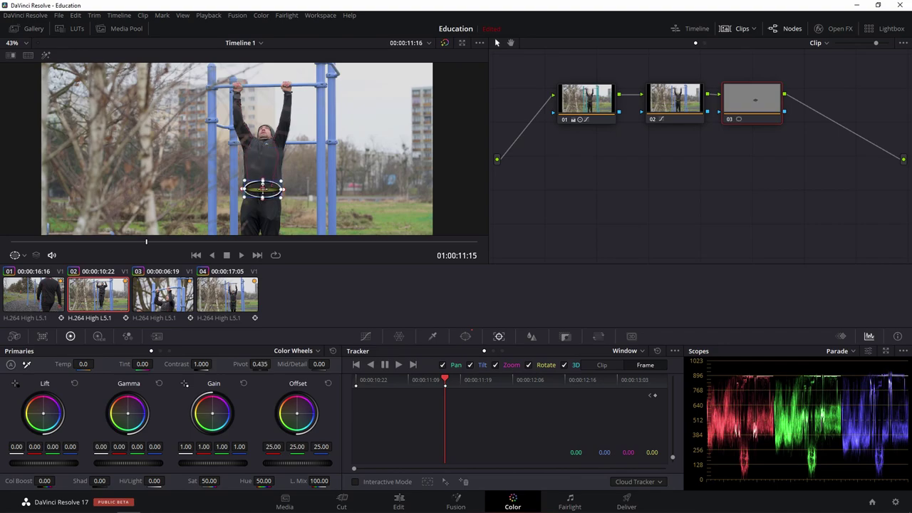
Return to the clip start, step through, nudge the oval onto the belt again, and recheck
{"action": "scroll", "coordinate": [262, 194], "scroll_direction": "up", "scroll_amount": 5}
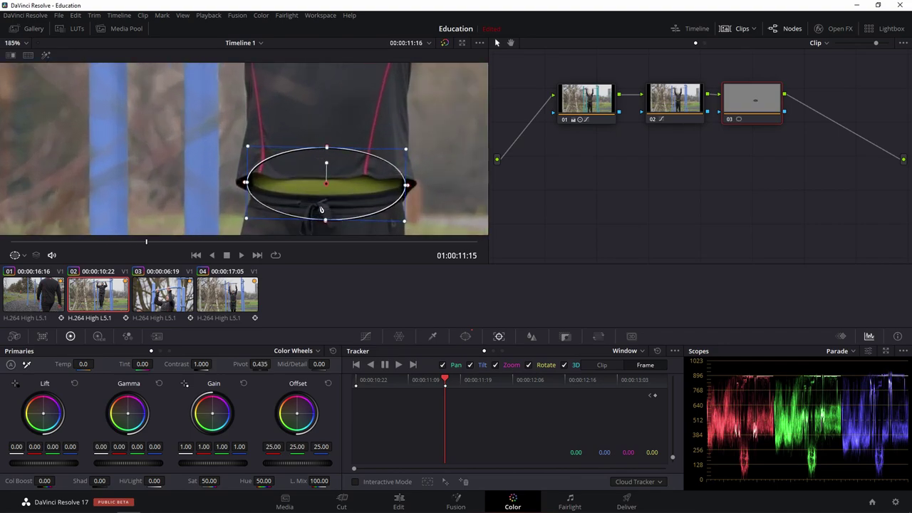
{"action": "scroll", "coordinate": [321, 209], "scroll_direction": "up", "scroll_amount": 1}
{"action": "scroll", "coordinate": [266, 183], "scroll_direction": "up", "scroll_amount": 1}
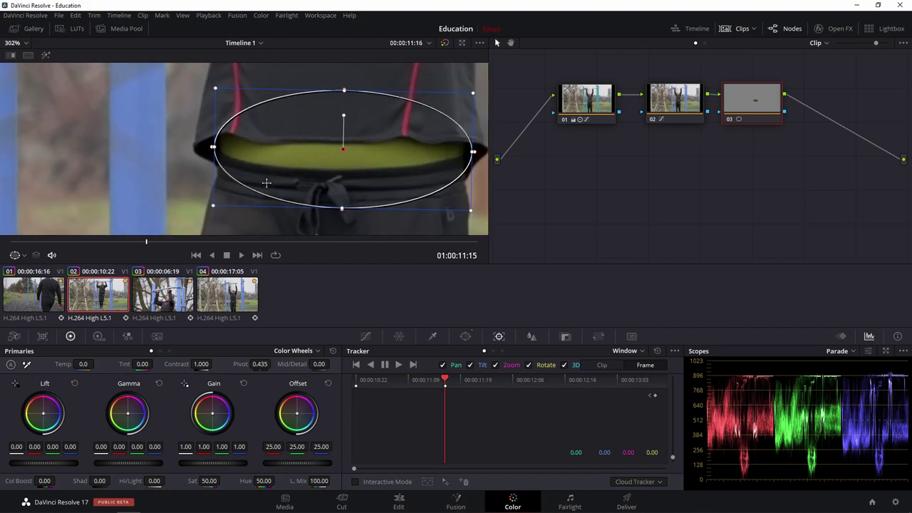
{"action": "scroll", "coordinate": [266, 183], "scroll_direction": "down", "scroll_amount": 1}
{"action": "scroll", "coordinate": [266, 183], "scroll_direction": "down", "scroll_amount": 1}
{"action": "scroll", "coordinate": [265, 183], "scroll_direction": "down", "scroll_amount": 3}
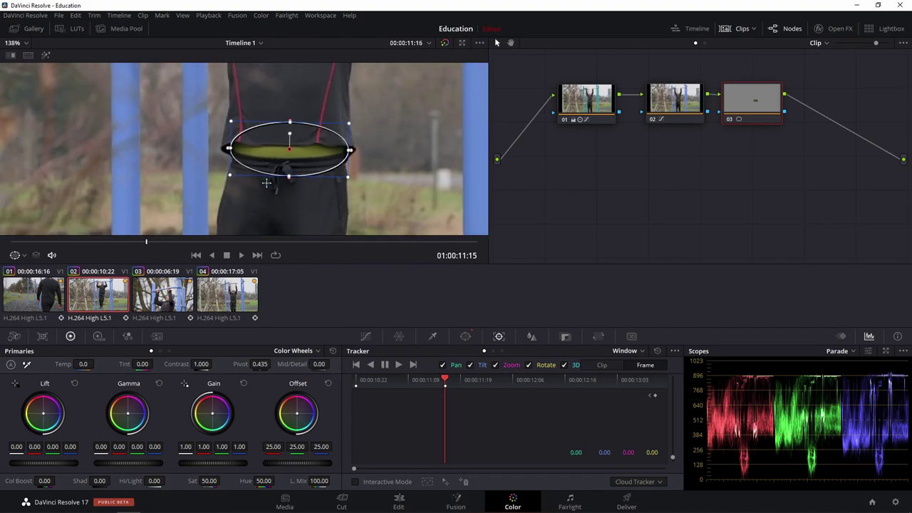
{"action": "scroll", "coordinate": [265, 183], "scroll_direction": "down", "scroll_amount": 2}
{"action": "scroll", "coordinate": [266, 183], "scroll_direction": "down", "scroll_amount": 1}
{"action": "scroll", "coordinate": [266, 183], "scroll_direction": "down", "scroll_amount": 1}
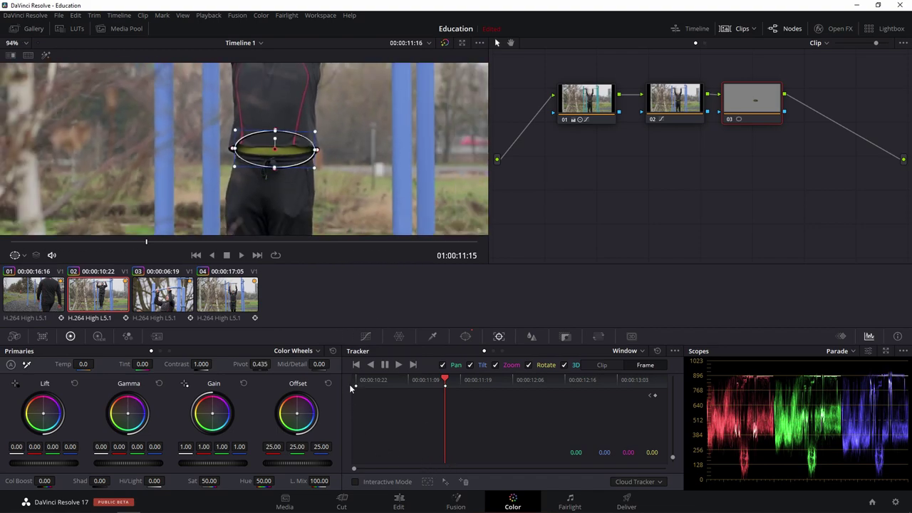
{"action": "left_click", "coordinate": [356, 380]}
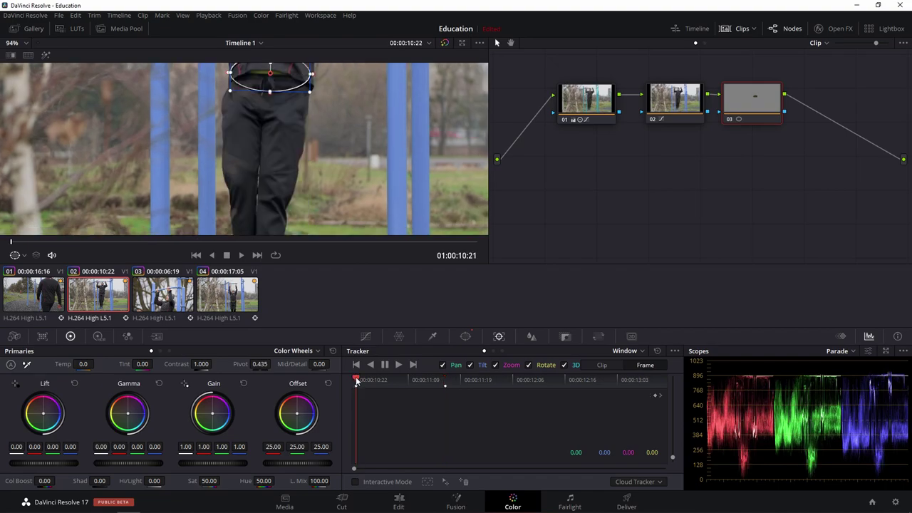
{"action": "mouse_move", "coordinate": [356, 381]}
{"action": "left_mouse_down"}
{"action": "mouse_move", "coordinate": [449, 403]}
{"action": "mouse_move", "coordinate": [400, 400]}
{"action": "left_mouse_up"}
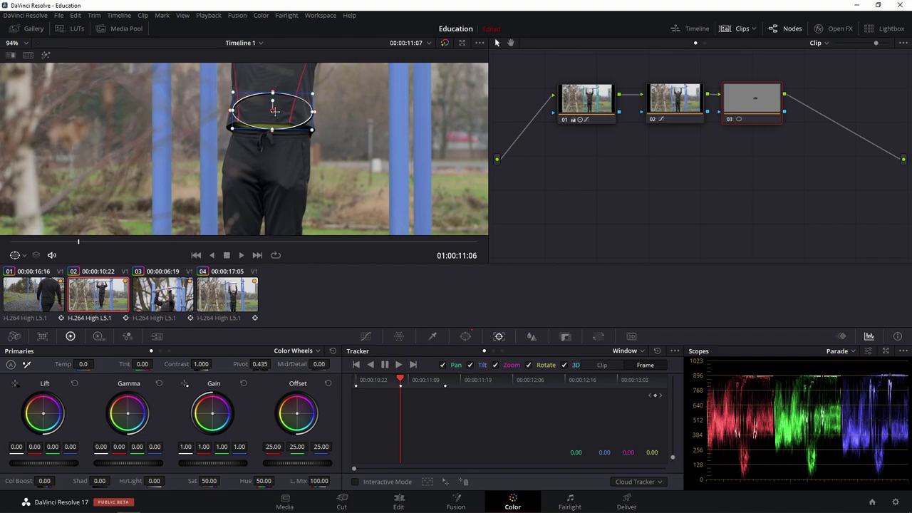
{"action": "left_click_drag", "start_coordinate": [273, 112], "coordinate": [271, 122]}
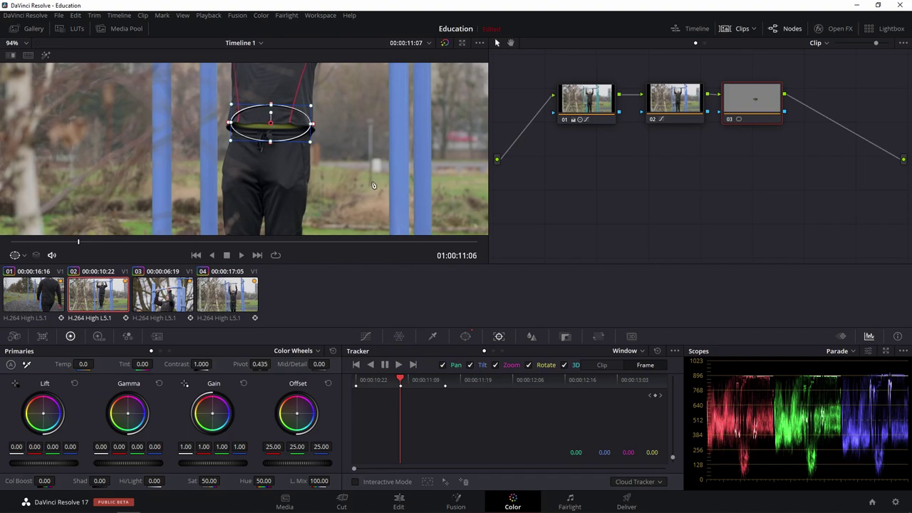
{"action": "left_click_drag", "start_coordinate": [356, 379], "coordinate": [448, 387]}
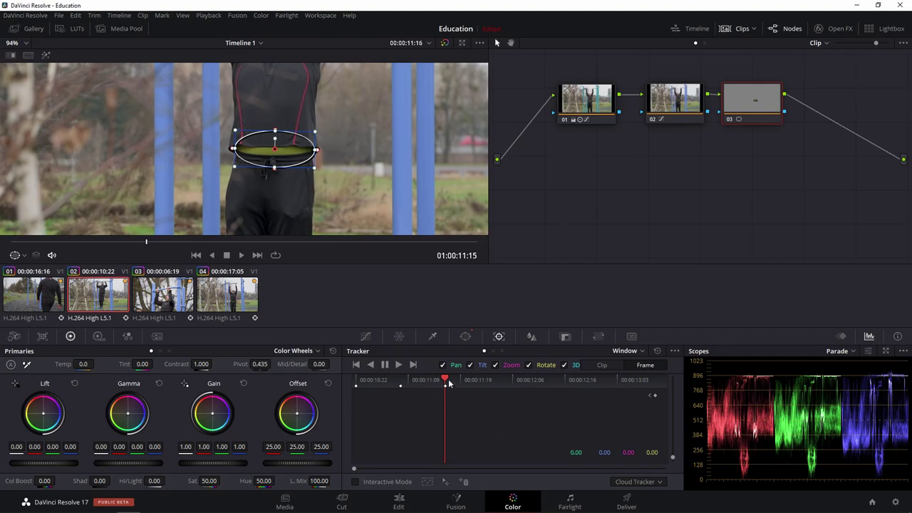
Track the belt window forward through the clip, stepping back once and resuming
{"action": "key", "text": "ctrl+t"}
{"action": "key", "text": "shift+z"}
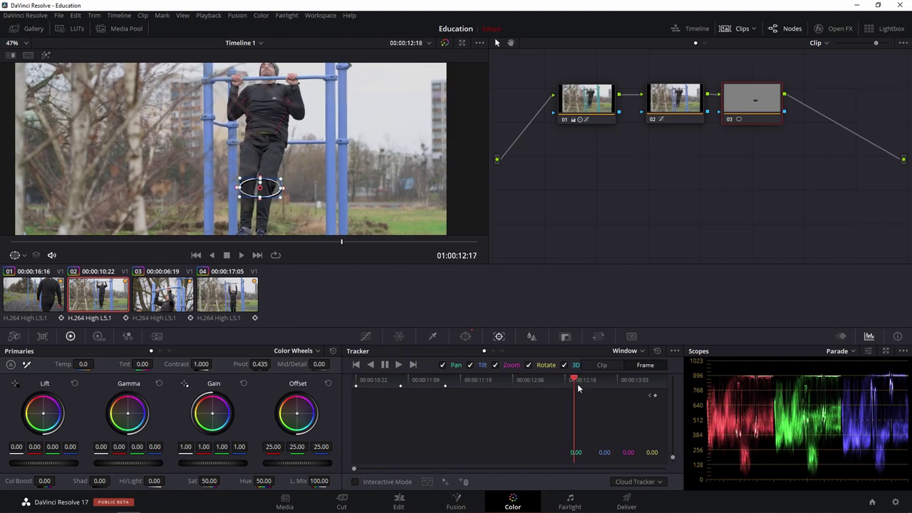
{"action": "key", "text": "shift+z"}
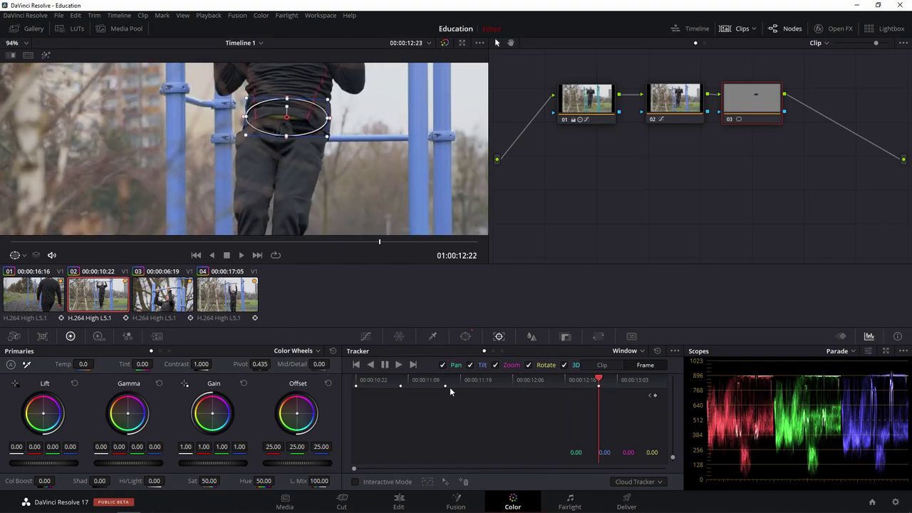
{"action": "left_click", "coordinate": [518, 391]}
{"action": "key", "text": "ctrl+t"}
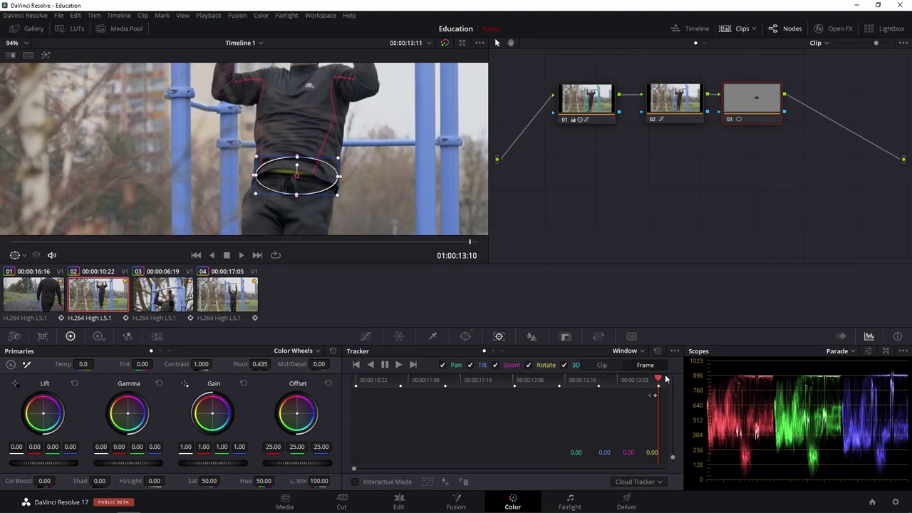
Scrub through the tracked range to check the window, then play and stop the clip to review
{"action": "key", "text": "Home"}
{"action": "key", "text": "shift+z"}
{"action": "left_click", "coordinate": [460, 399]}
{"action": "scroll", "coordinate": [243, 149], "scroll_direction": "up", "scroll_amount": 3}
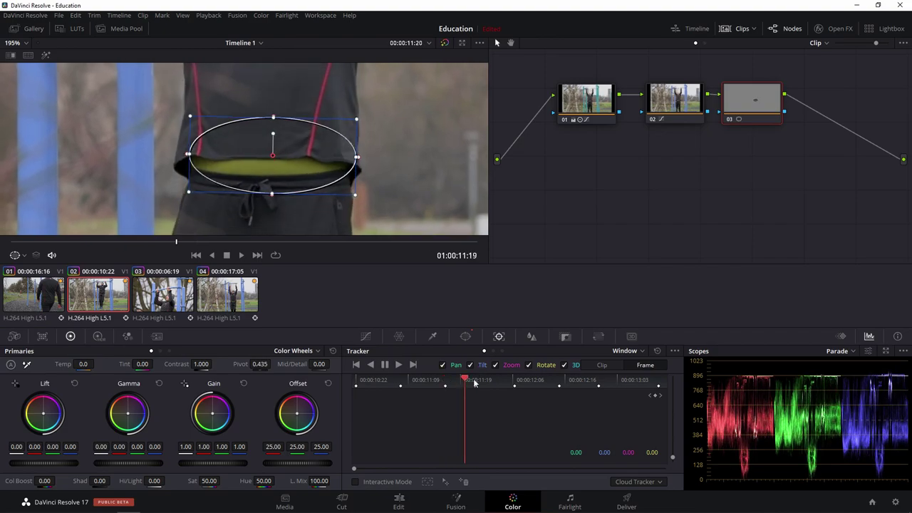
{"action": "left_click", "coordinate": [534, 380]}
{"action": "left_click_drag", "start_coordinate": [533, 379], "coordinate": [646, 384]}
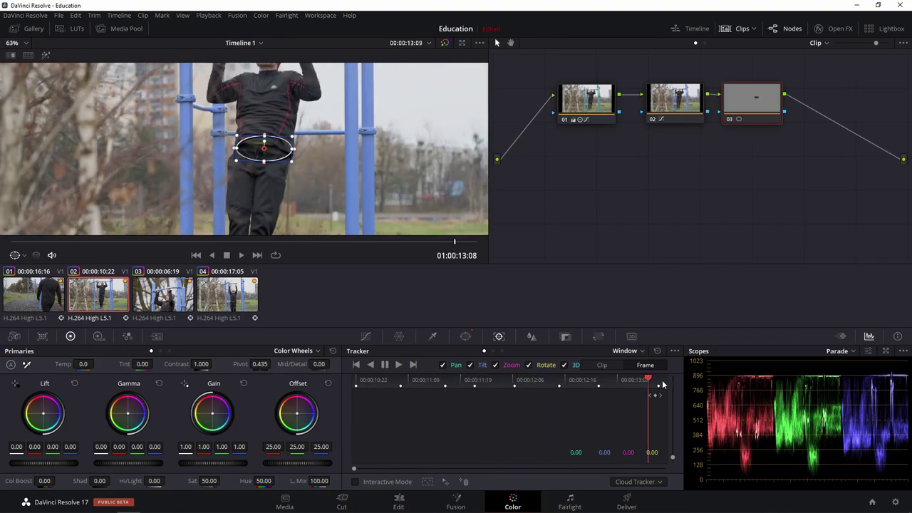
{"action": "left_click", "coordinate": [354, 383]}
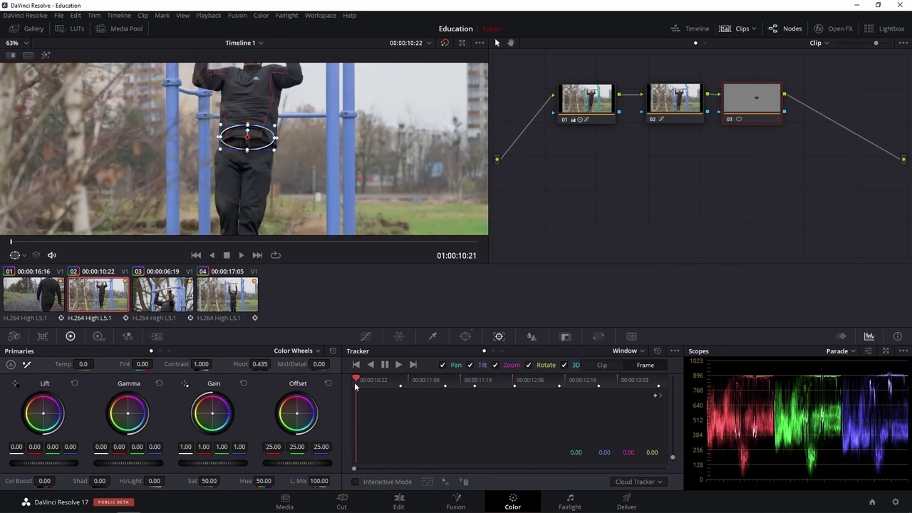
{"action": "left_click", "coordinate": [241, 256]}
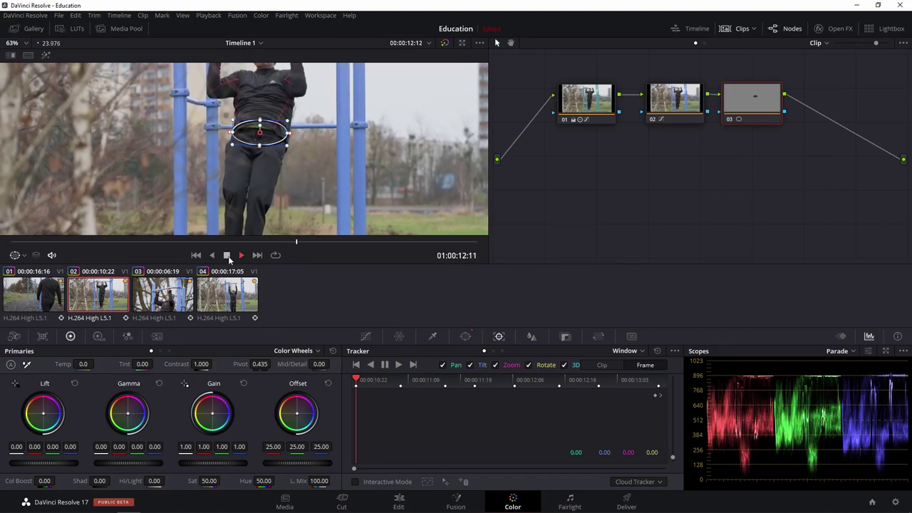
{"action": "left_click", "coordinate": [227, 255]}
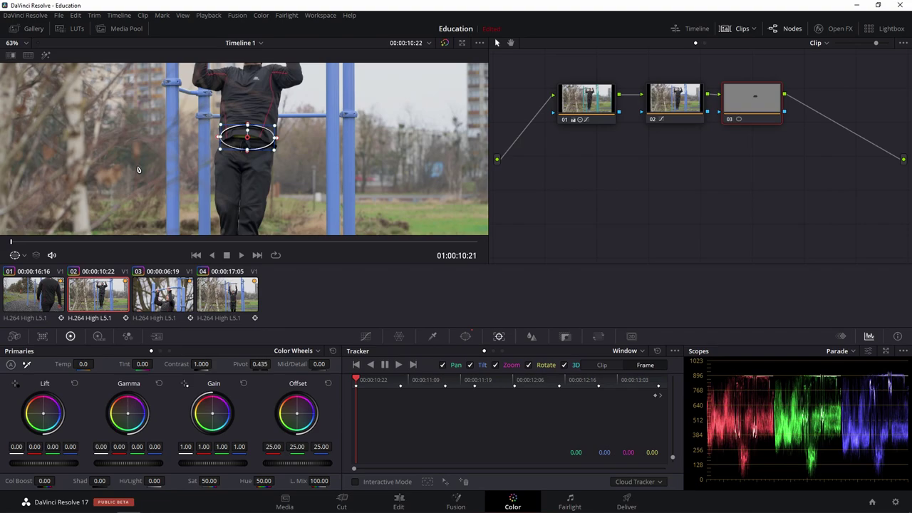
{"action": "key", "text": "alt+q"}
Go to 11:16 where the belt is clear, zoom the viewer onto it, and select the Picker
{"action": "left_click", "coordinate": [99, 242]}
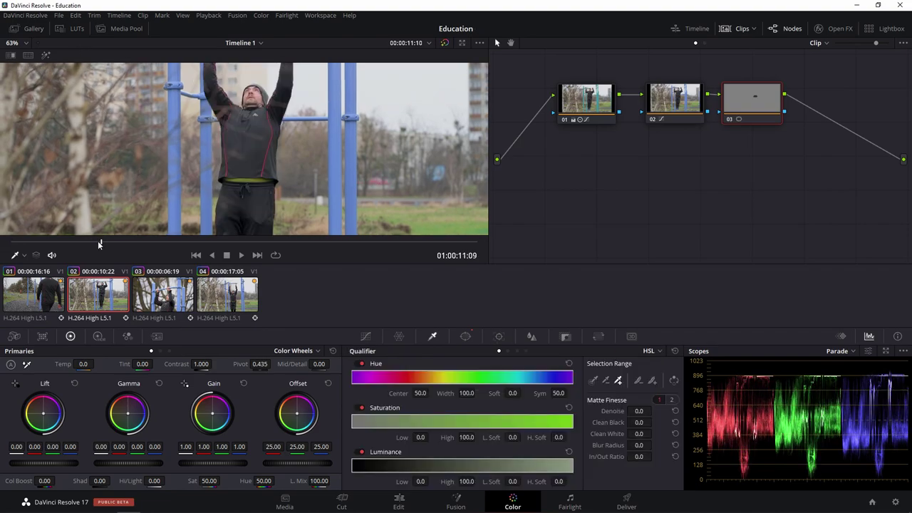
{"action": "left_click_drag", "start_coordinate": [99, 241], "coordinate": [155, 258]}
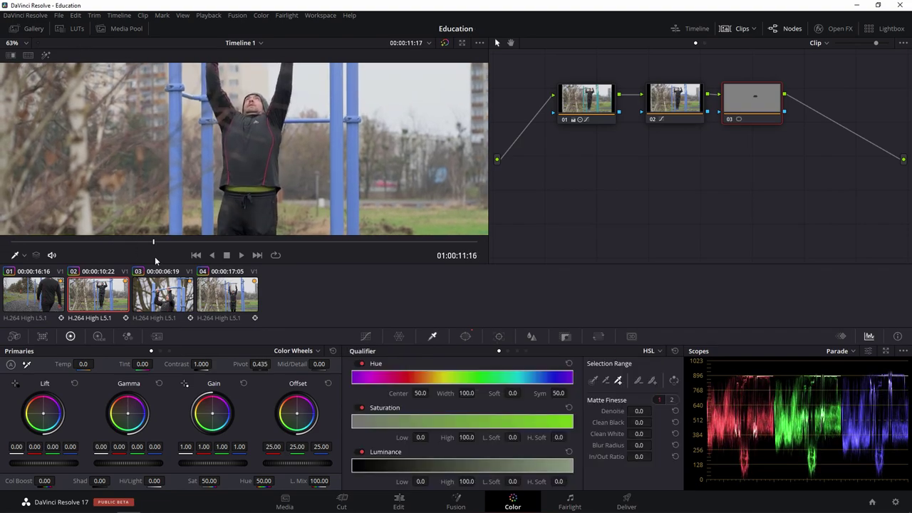
{"action": "scroll", "coordinate": [270, 194], "scroll_direction": "up", "scroll_amount": 1}
{"action": "scroll", "coordinate": [271, 199], "scroll_direction": "up", "scroll_amount": 2}
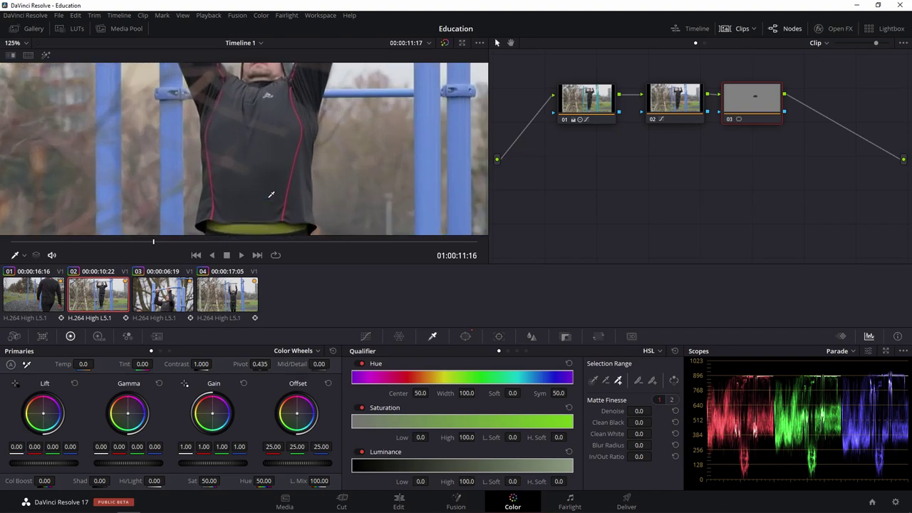
{"action": "scroll", "coordinate": [270, 204], "scroll_direction": "up", "scroll_amount": 2}
{"action": "left_click_drag", "start_coordinate": [271, 204], "coordinate": [274, 141]}
{"action": "scroll", "coordinate": [274, 168], "scroll_direction": "up", "scroll_amount": 3}
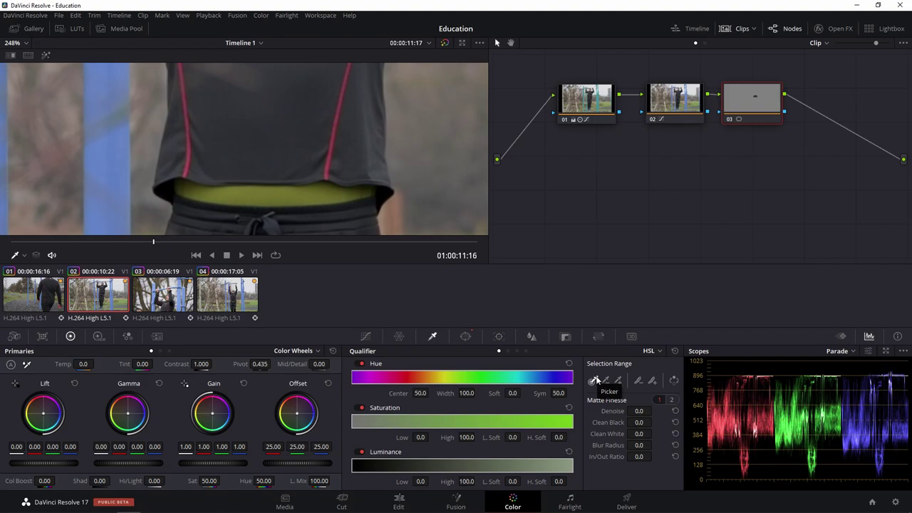
{"action": "left_click", "coordinate": [597, 380]}
Sample the yellow belt colour, highlight the matte, and add more belt shades with Picker Add
{"action": "left_click", "coordinate": [279, 193]}
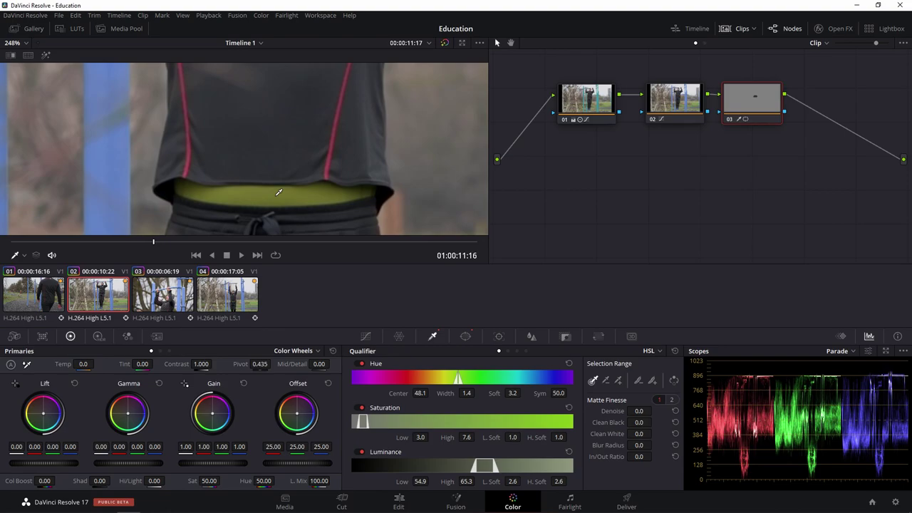
{"action": "left_click", "coordinate": [45, 55]}
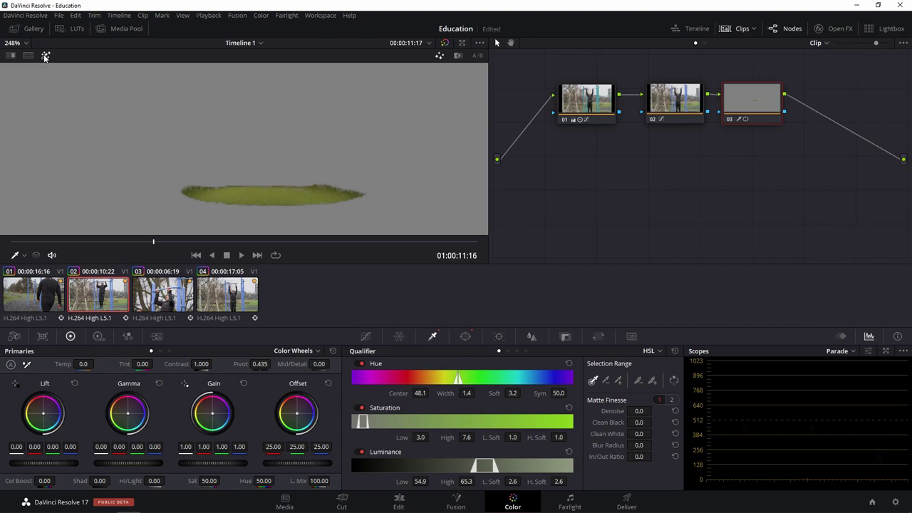
{"action": "scroll", "coordinate": [357, 210], "scroll_direction": "up", "scroll_amount": 3}
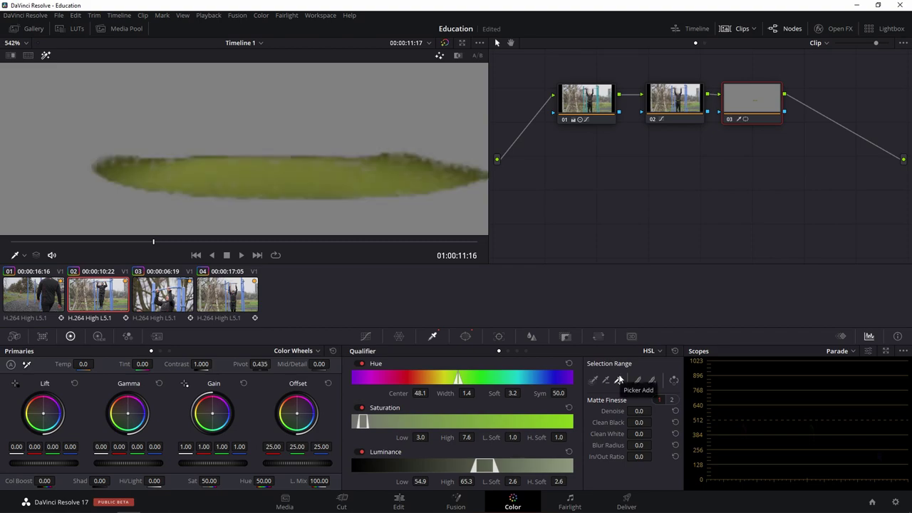
{"action": "left_click", "coordinate": [619, 380]}
{"action": "left_click", "coordinate": [357, 159]}
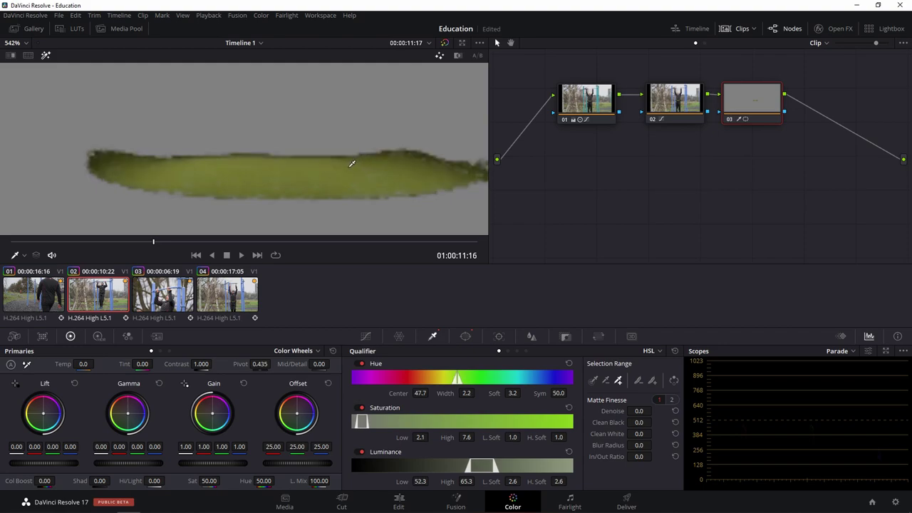
{"action": "left_click", "coordinate": [112, 169]}
{"action": "scroll", "coordinate": [178, 164], "scroll_direction": "down", "scroll_amount": 5}
{"action": "scroll", "coordinate": [227, 161], "scroll_direction": "up", "scroll_amount": 2}
{"action": "scroll", "coordinate": [245, 157], "scroll_direction": "up", "scroll_amount": 3}
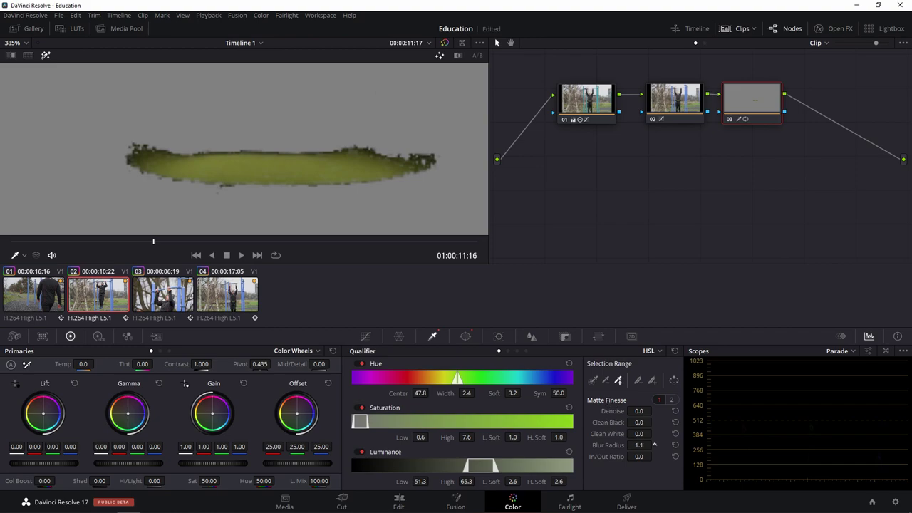
Set Matte Finesse Blur Radius to 6.2 and Denoise to 3.0, then turn off the highlight preview
{"action": "left_click_drag", "start_coordinate": [639, 444], "coordinate": [655, 444]}
{"action": "left_click_drag", "start_coordinate": [639, 411], "coordinate": [655, 411]}
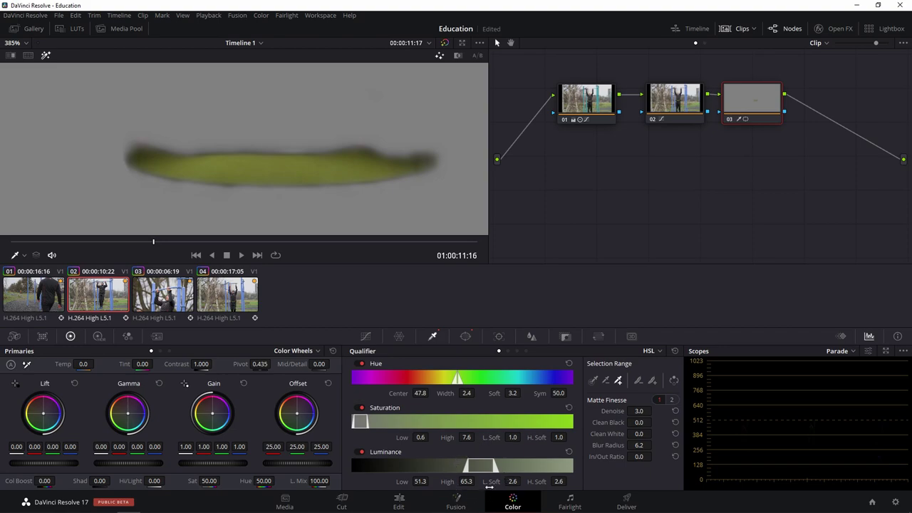
{"action": "key", "text": "shift+h"}
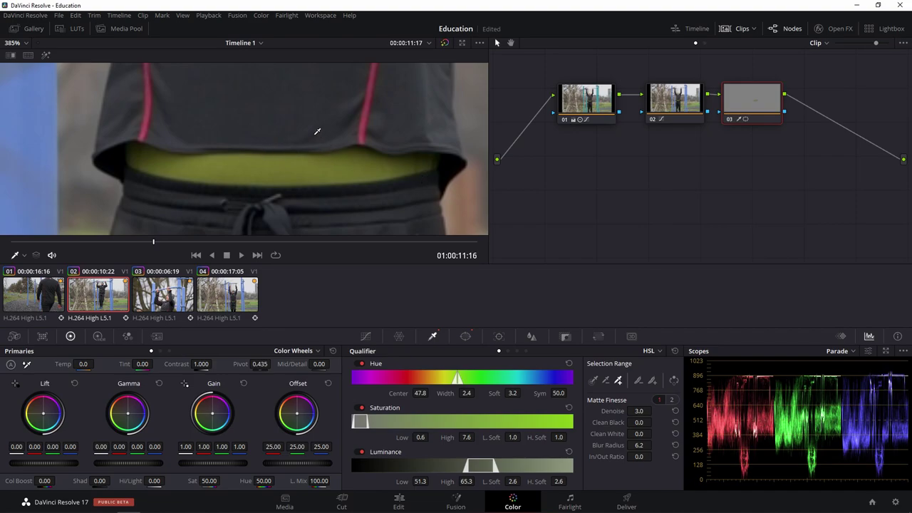
Zoom the viewer out and pan down to the belt
{"action": "scroll", "coordinate": [316, 129], "scroll_direction": "down", "scroll_amount": 2}
{"action": "scroll", "coordinate": [306, 125], "scroll_direction": "down", "scroll_amount": 2}
{"action": "scroll", "coordinate": [303, 124], "scroll_direction": "down", "scroll_amount": 1}
{"action": "left_click_drag", "start_coordinate": [303, 124], "coordinate": [302, 167]}
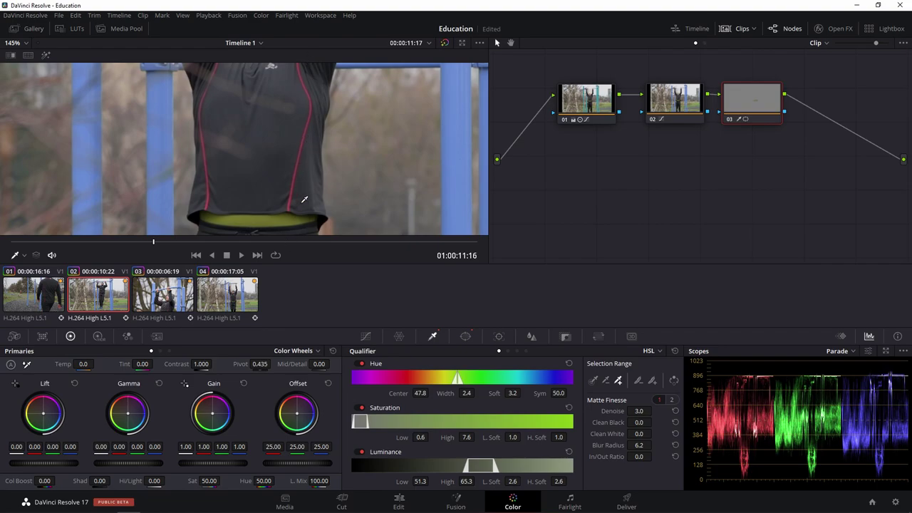
Check the belt's oval window, then set the primary Hue to 69.80 to turn the belt red
{"action": "left_click", "coordinate": [463, 339]}
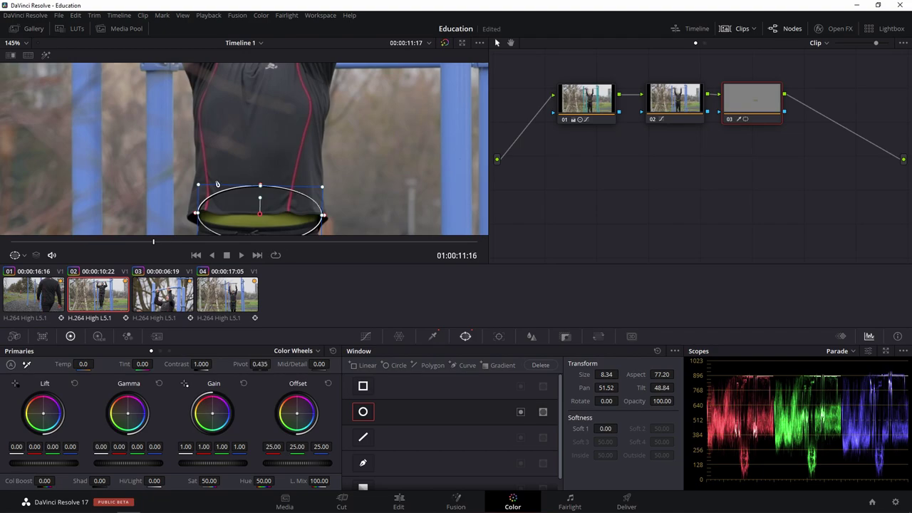
{"action": "left_click", "coordinate": [432, 336]}
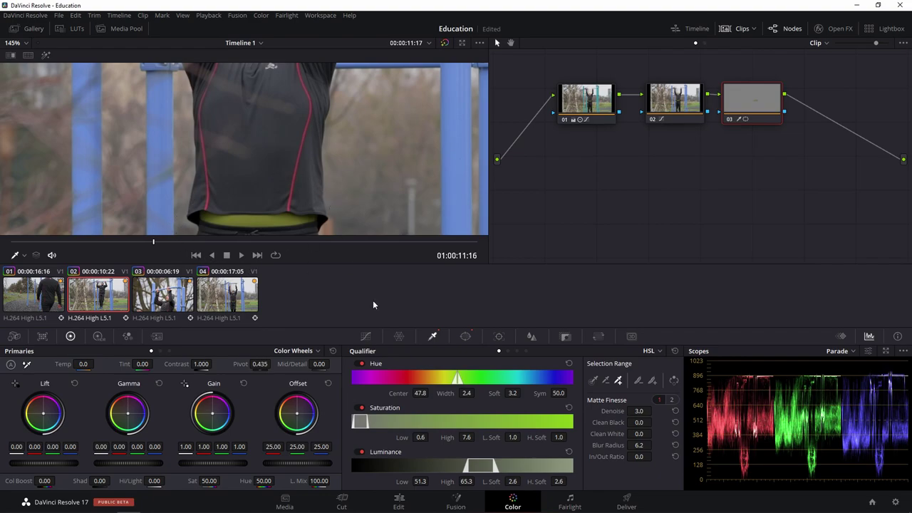
{"action": "left_click", "coordinate": [466, 337]}
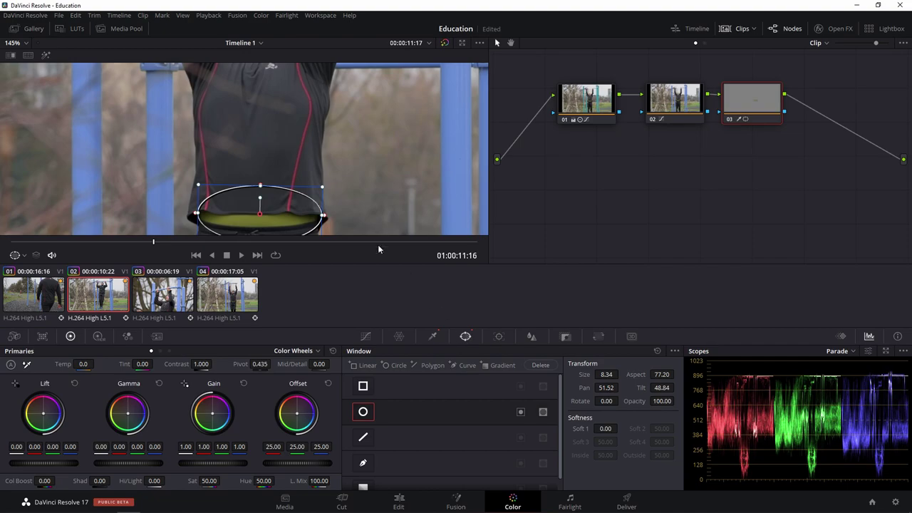
{"action": "left_click", "coordinate": [443, 341]}
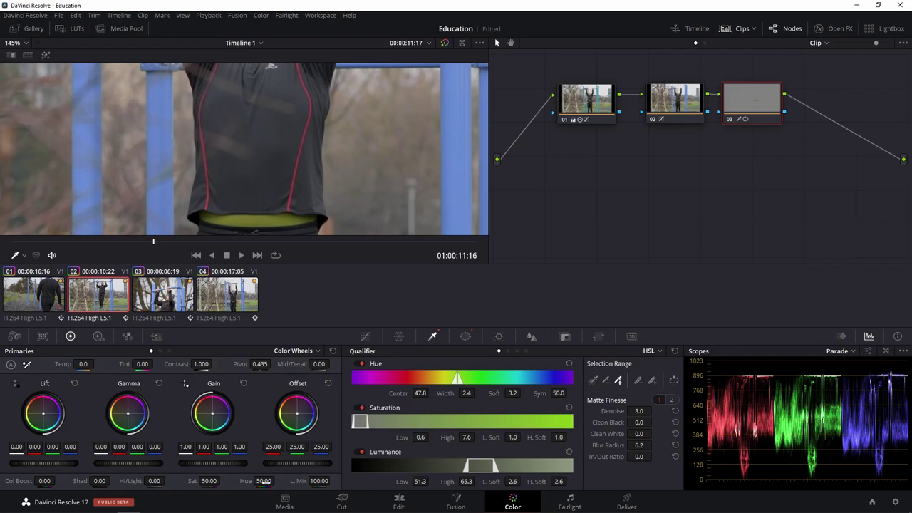
{"action": "type", "text": "100"}
{"action": "left_click_drag", "start_coordinate": [277, 482], "coordinate": [278, 481]}
Reframe on the waistband and adjust node 03's wheels so the belt deepens from pink to red (Offset blue -0.76)
{"action": "scroll", "coordinate": [301, 212], "scroll_direction": "up", "scroll_amount": 2}
{"action": "scroll", "coordinate": [302, 212], "scroll_direction": "up", "scroll_amount": 2}
{"action": "scroll", "coordinate": [301, 220], "scroll_direction": "up", "scroll_amount": 1}
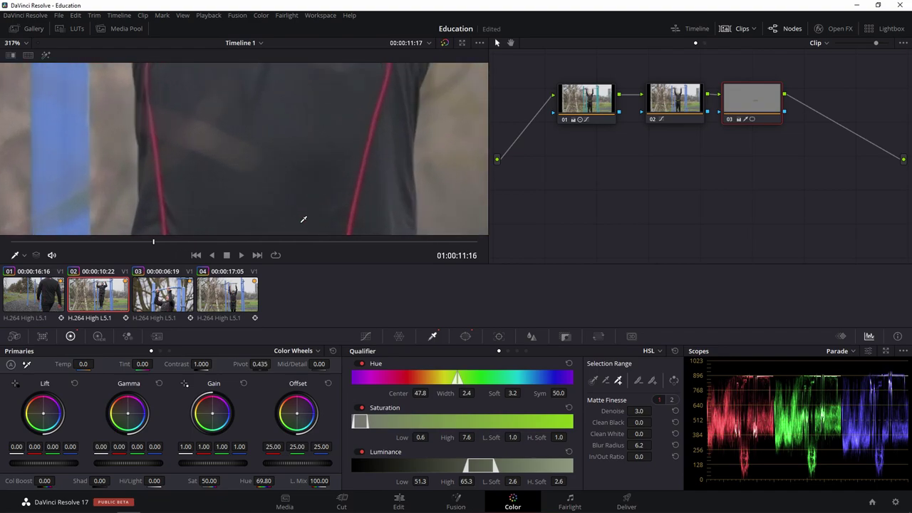
{"action": "scroll", "coordinate": [297, 71], "scroll_direction": "up", "scroll_amount": 2}
{"action": "scroll", "coordinate": [301, 152], "scroll_direction": "up", "scroll_amount": 2}
{"action": "scroll", "coordinate": [302, 154], "scroll_direction": "up", "scroll_amount": 2}
{"action": "scroll", "coordinate": [303, 156], "scroll_direction": "up", "scroll_amount": 2}
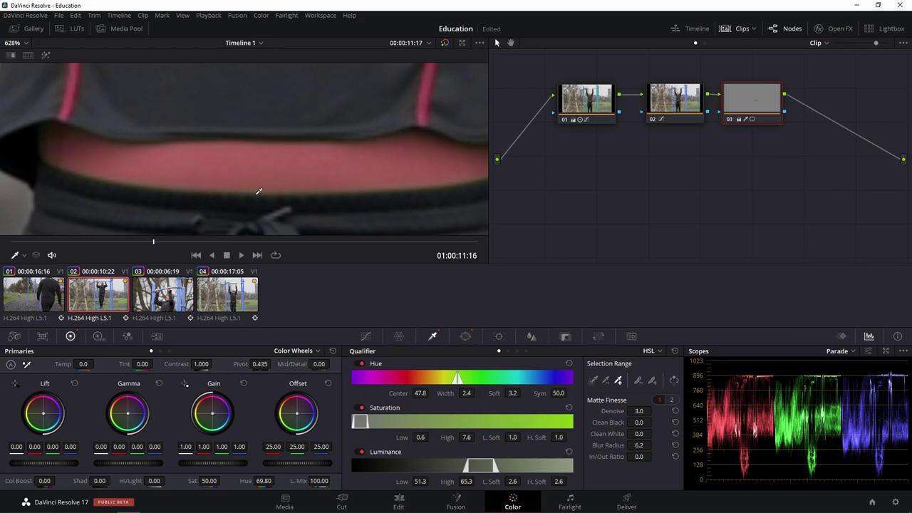
{"action": "scroll", "coordinate": [255, 191], "scroll_direction": "up", "scroll_amount": 1}
{"action": "scroll", "coordinate": [255, 190], "scroll_direction": "down", "scroll_amount": 3}
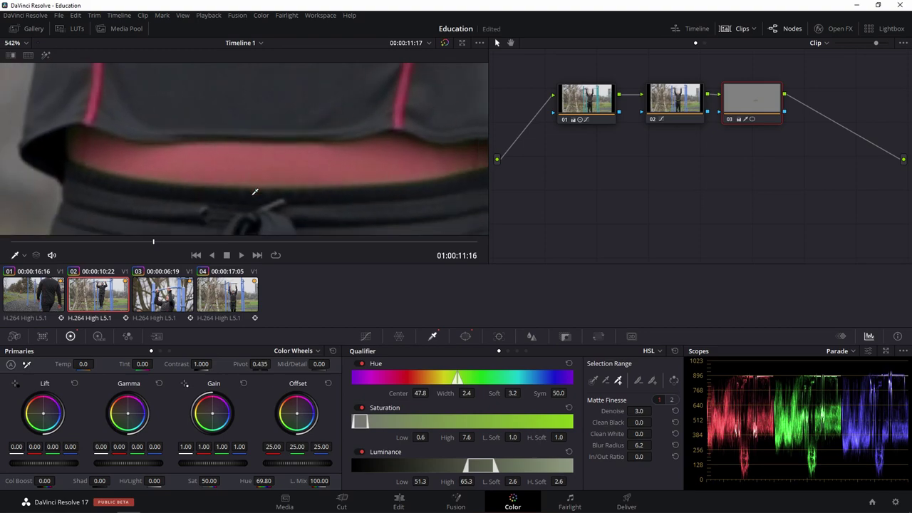
{"action": "scroll", "coordinate": [254, 189], "scroll_direction": "down", "scroll_amount": 3}
{"action": "scroll", "coordinate": [254, 189], "scroll_direction": "down", "scroll_amount": 2}
{"action": "scroll", "coordinate": [261, 151], "scroll_direction": "down", "scroll_amount": 2}
{"action": "left_click_drag", "start_coordinate": [261, 151], "coordinate": [263, 163]}
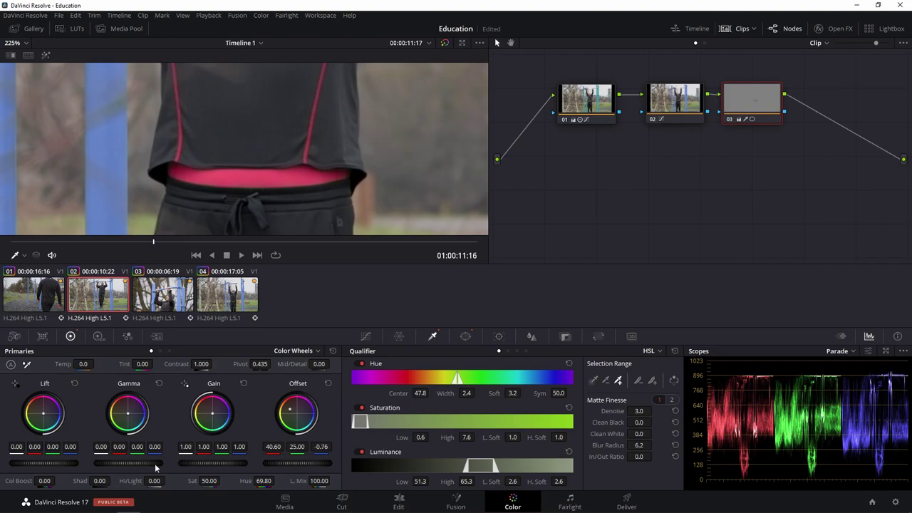
{"action": "left_click_drag", "start_coordinate": [143, 461], "coordinate": [139, 461]}
Pull the Lift master wheel down slightly to darken the red belt's shadows
{"action": "left_click_drag", "start_coordinate": [57, 462], "coordinate": [48, 462]}
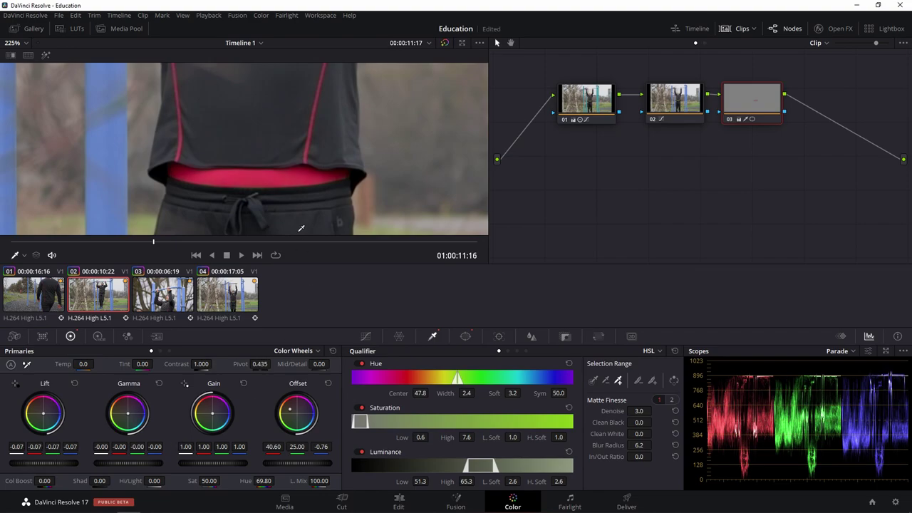
{"action": "scroll", "coordinate": [245, 153], "scroll_direction": "down", "scroll_amount": 2}
{"action": "scroll", "coordinate": [244, 152], "scroll_direction": "down", "scroll_amount": 2}
{"action": "scroll", "coordinate": [264, 143], "scroll_direction": "down", "scroll_amount": 2}
{"action": "scroll", "coordinate": [280, 134], "scroll_direction": "down", "scroll_amount": 1}
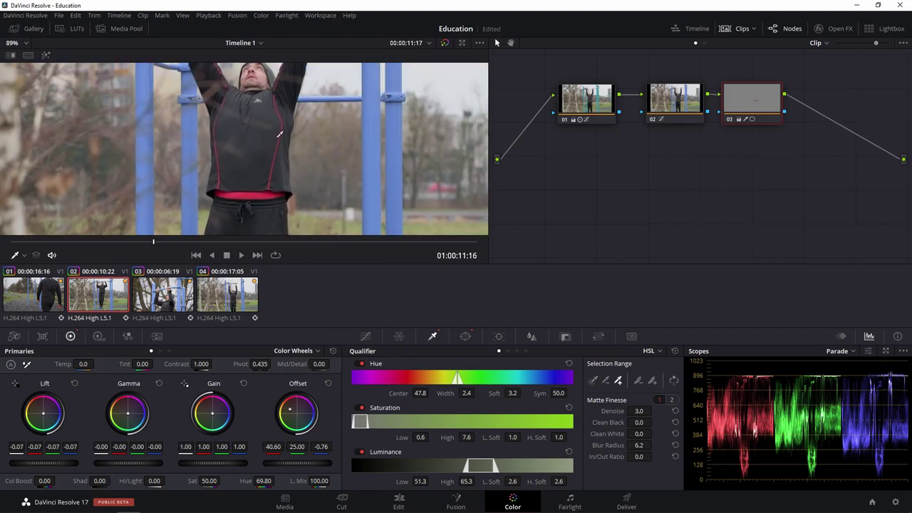
{"action": "scroll", "coordinate": [280, 134], "scroll_direction": "down", "scroll_amount": 2}
{"action": "scroll", "coordinate": [267, 139], "scroll_direction": "down", "scroll_amount": 2}
{"action": "scroll", "coordinate": [249, 124], "scroll_direction": "down", "scroll_amount": 2}
{"action": "scroll", "coordinate": [247, 157], "scroll_direction": "down", "scroll_amount": 2}
{"action": "scroll", "coordinate": [256, 160], "scroll_direction": "down", "scroll_amount": 1}
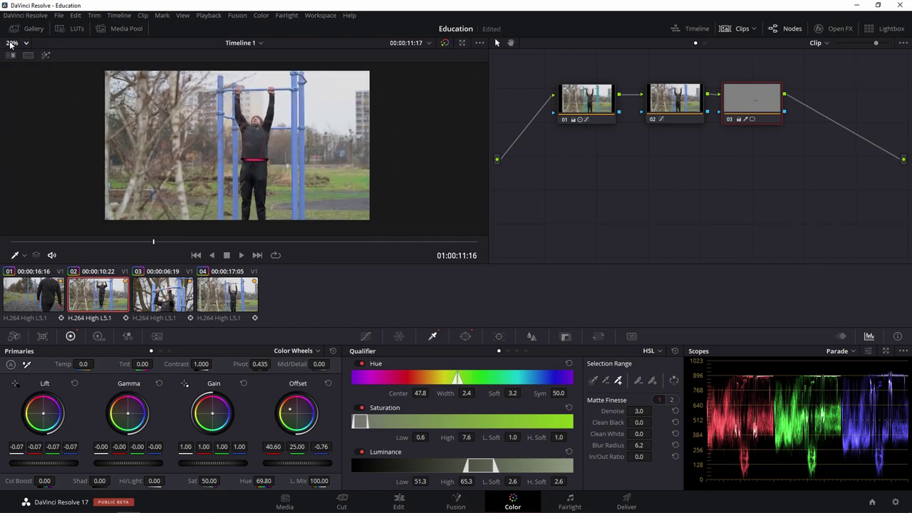
{"action": "scroll", "coordinate": [284, 169], "scroll_direction": "up", "scroll_amount": 15}
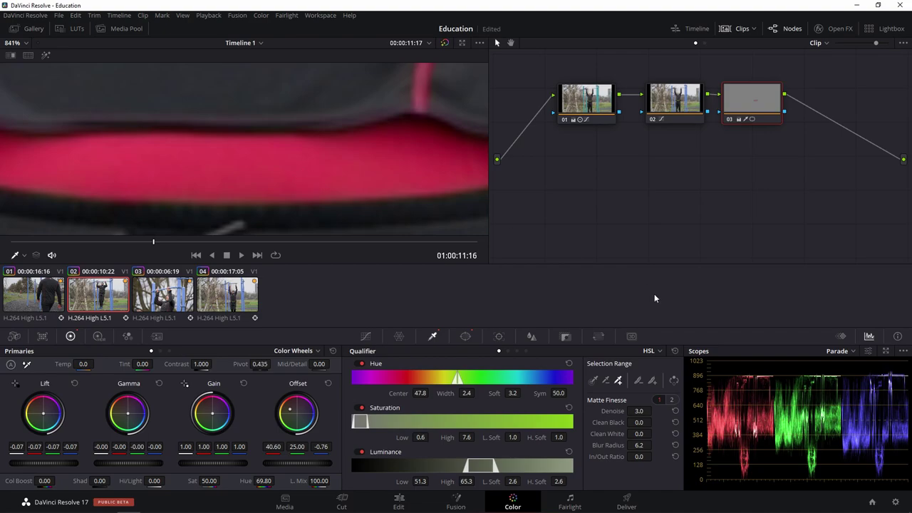
Fit the whole frame in the viewer and play clip 02 to review the red belt
{"action": "key", "text": "shift+z"}
{"action": "left_click", "coordinate": [241, 255]}
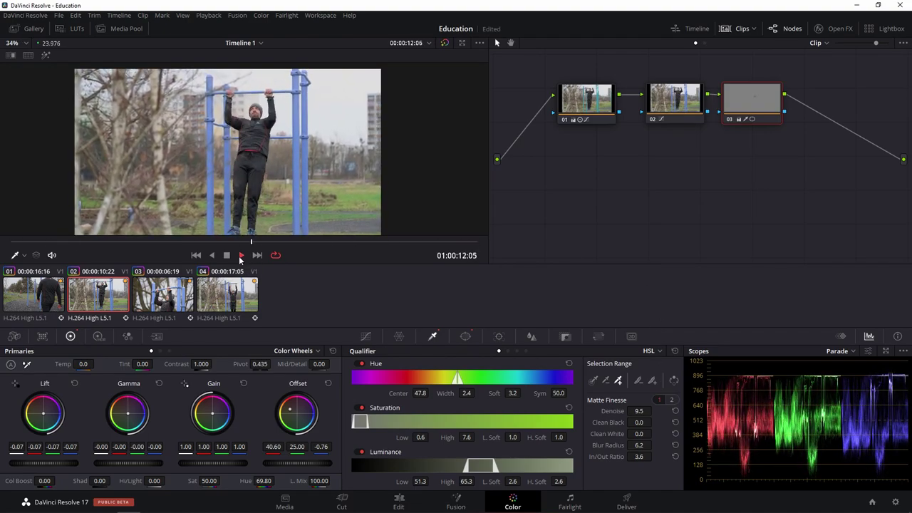
{"action": "left_click", "coordinate": [228, 256]}
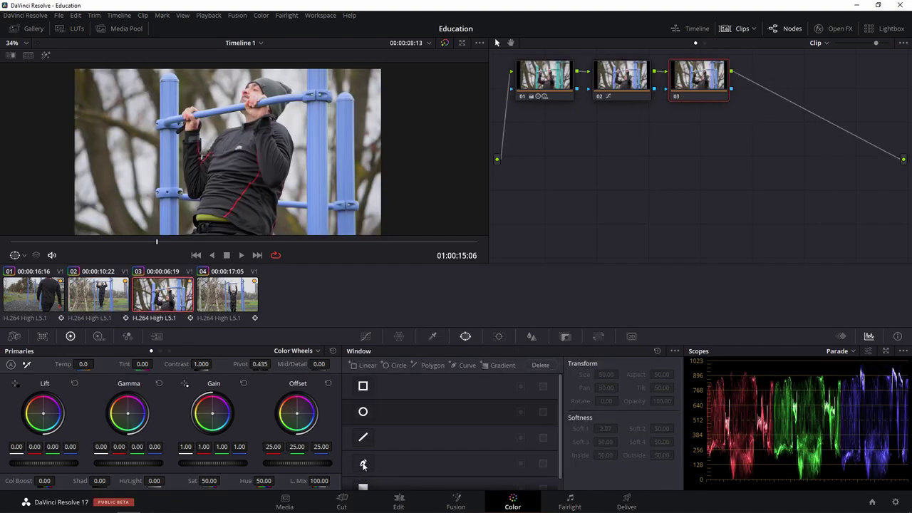
Start a curve window on clip 03 and trace the yellow belt's top and bottom edges
{"action": "left_click", "coordinate": [364, 464]}
{"action": "scroll", "coordinate": [279, 86], "scroll_direction": "up", "scroll_amount": 3}
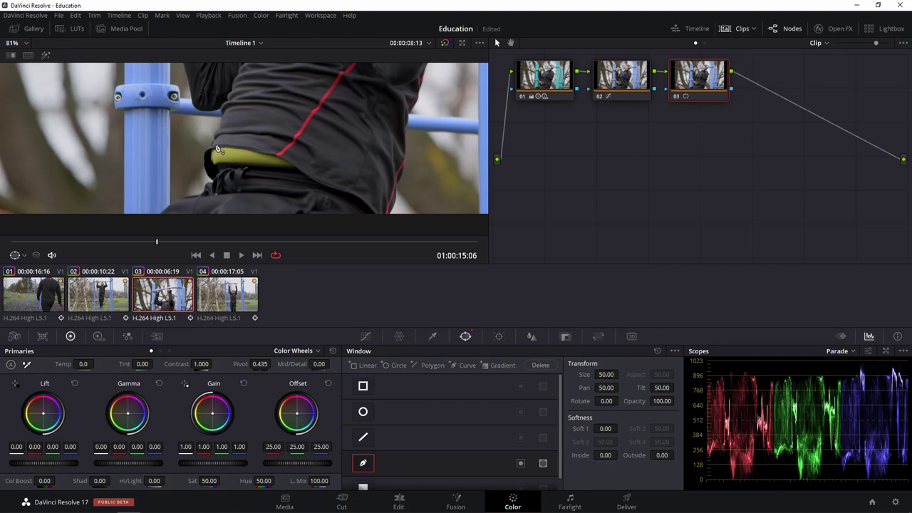
{"action": "key", "text": "Left"}
{"action": "left_click", "coordinate": [235, 147]}
{"action": "left_click", "coordinate": [262, 152]}
{"action": "left_click", "coordinate": [296, 164]}
{"action": "left_click", "coordinate": [304, 181]}
{"action": "left_click", "coordinate": [279, 183]}
{"action": "left_click", "coordinate": [251, 182]}
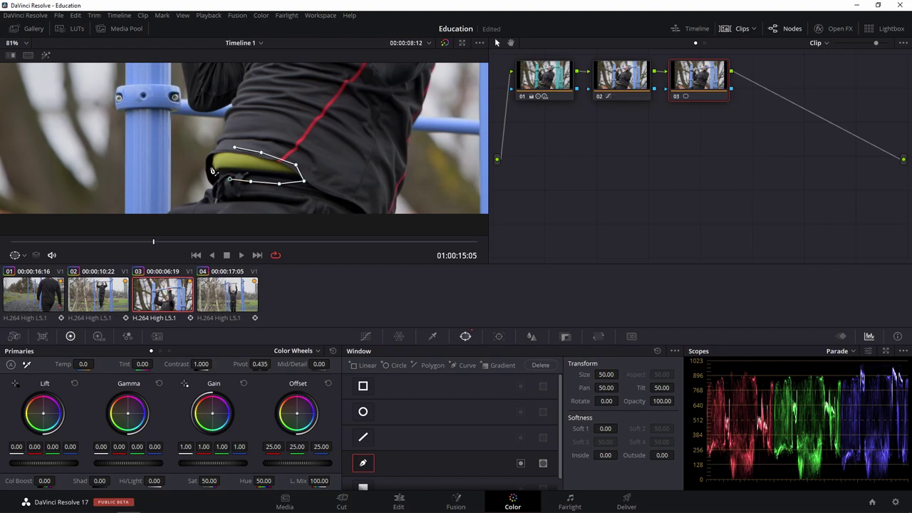
Trace around the belt's left end and close the curve mask shape
{"action": "left_click", "coordinate": [229, 179]}
{"action": "left_click", "coordinate": [217, 182]}
{"action": "left_click", "coordinate": [208, 168]}
{"action": "left_click", "coordinate": [209, 156]}
{"action": "left_click", "coordinate": [218, 150]}
{"action": "left_click", "coordinate": [236, 150]}
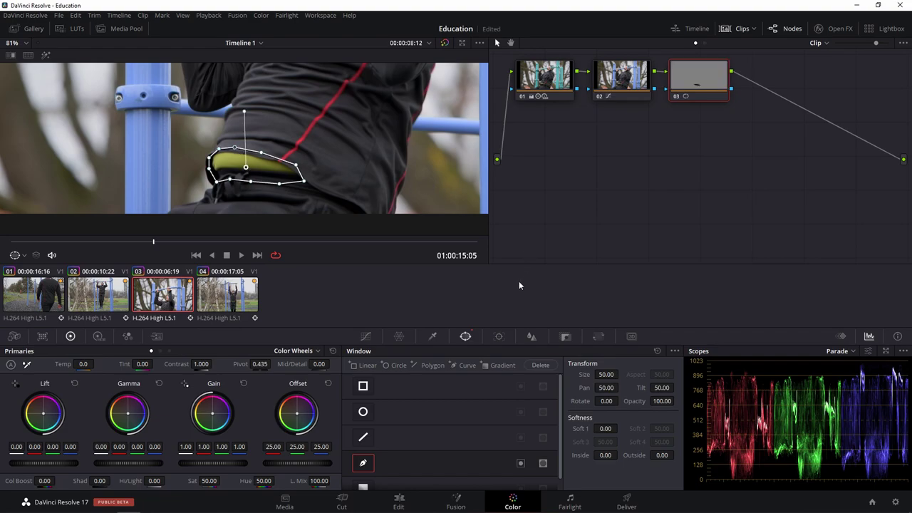
{"action": "left_click", "coordinate": [499, 337]}
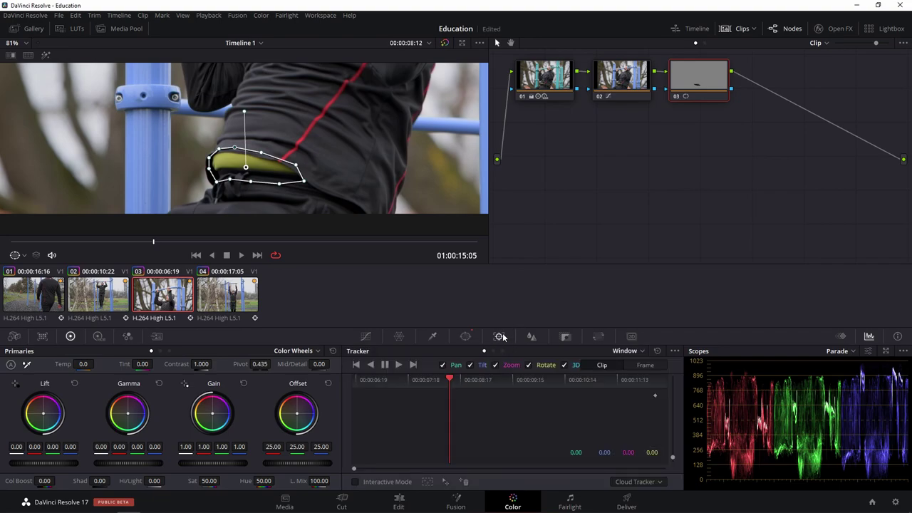
Switch the tracker to Frame mode and reposition the mask onto the waistband on early frames
{"action": "left_click", "coordinate": [648, 367]}
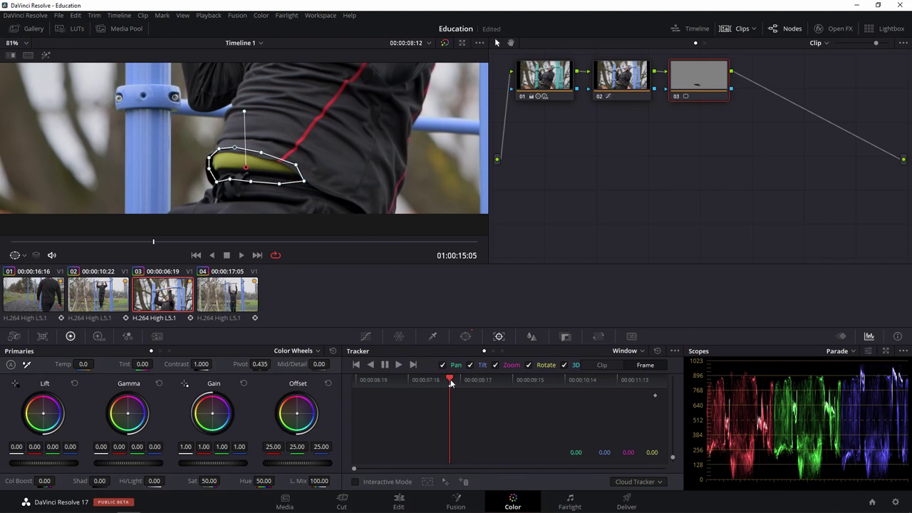
{"action": "mouse_move", "coordinate": [450, 379]}
{"action": "left_mouse_down"}
{"action": "mouse_move", "coordinate": [436, 382]}
{"action": "mouse_move", "coordinate": [564, 381]}
{"action": "left_mouse_up"}
{"action": "scroll", "coordinate": [249, 178], "scroll_direction": "up", "scroll_amount": 5}
{"action": "scroll", "coordinate": [249, 150], "scroll_direction": "down", "scroll_amount": 5}
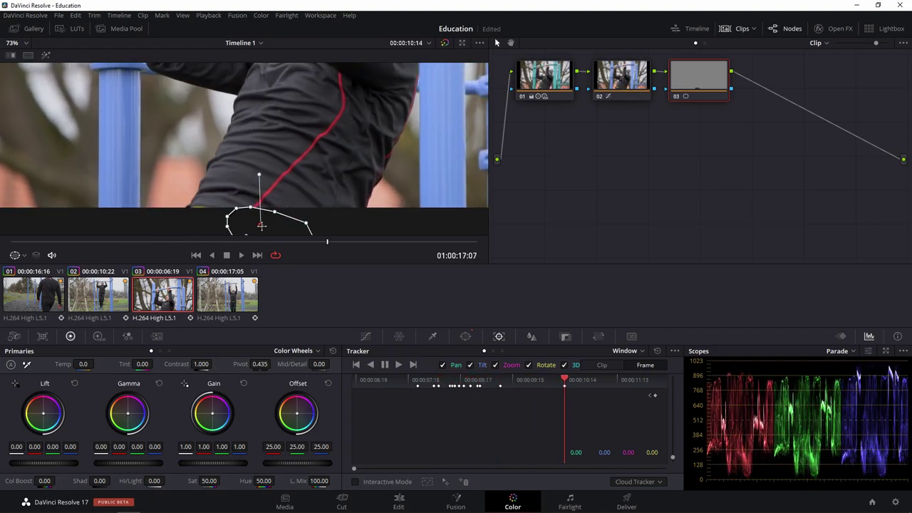
{"action": "left_click_drag", "start_coordinate": [564, 380], "coordinate": [575, 380]}
{"action": "left_click_drag", "start_coordinate": [220, 215], "coordinate": [214, 177]}
{"action": "key", "text": "Right"}
{"action": "key", "text": "Right"}
{"action": "key", "text": "Right"}
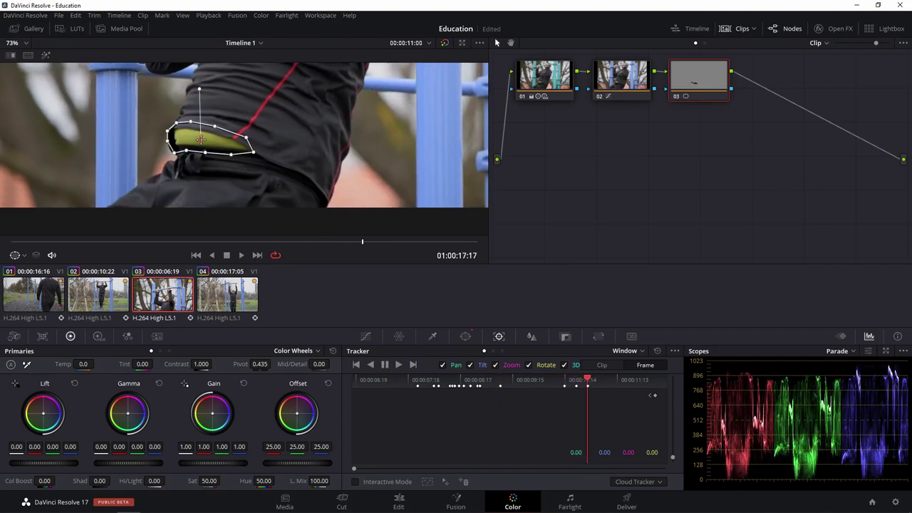
{"action": "mouse_move", "coordinate": [586, 380]}
{"action": "left_mouse_down"}
{"action": "mouse_move", "coordinate": [605, 382]}
{"action": "mouse_move", "coordinate": [596, 382]}
{"action": "left_mouse_up"}
{"action": "left_click_drag", "start_coordinate": [202, 138], "coordinate": [202, 131]}
Keep realigning the mask frame by frame, then play back and track it in reverse
{"action": "key", "text": "Right"}
{"action": "key", "text": "Right"}
{"action": "key", "text": "Right"}
{"action": "key", "text": "Right"}
{"action": "key", "text": "Right"}
{"action": "key", "text": "Right"}
{"action": "key", "text": "Right"}
{"action": "key", "text": "Right"}
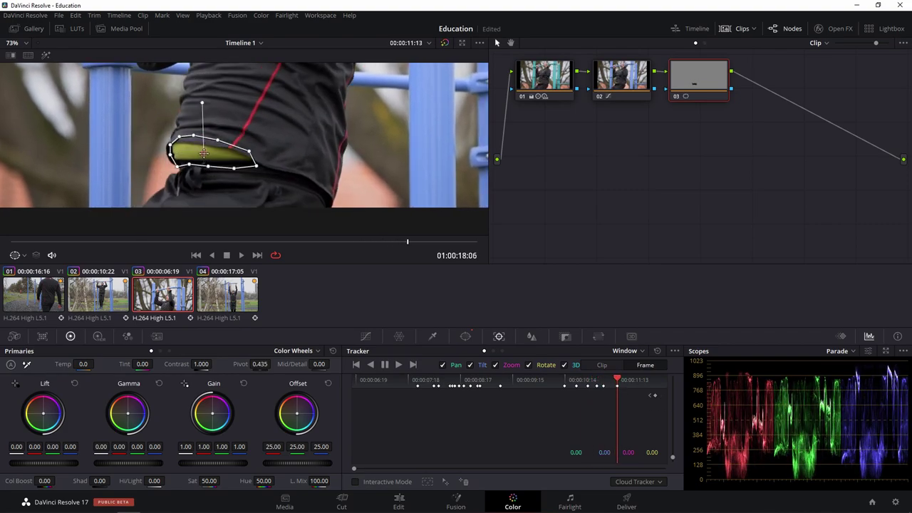
{"action": "key", "text": "Right"}
{"action": "key", "text": "Right"}
{"action": "key", "text": "Right"}
{"action": "left_click_drag", "start_coordinate": [203, 152], "coordinate": [199, 191]}
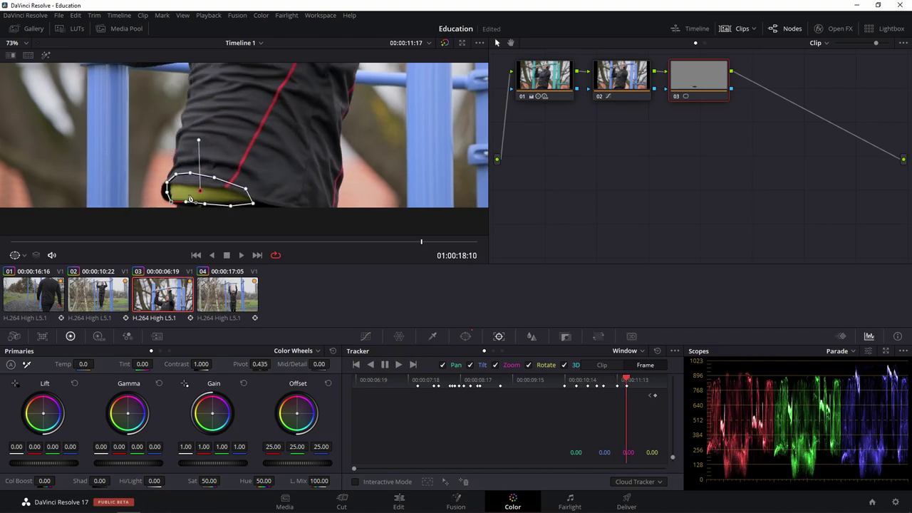
{"action": "key", "text": "Right"}
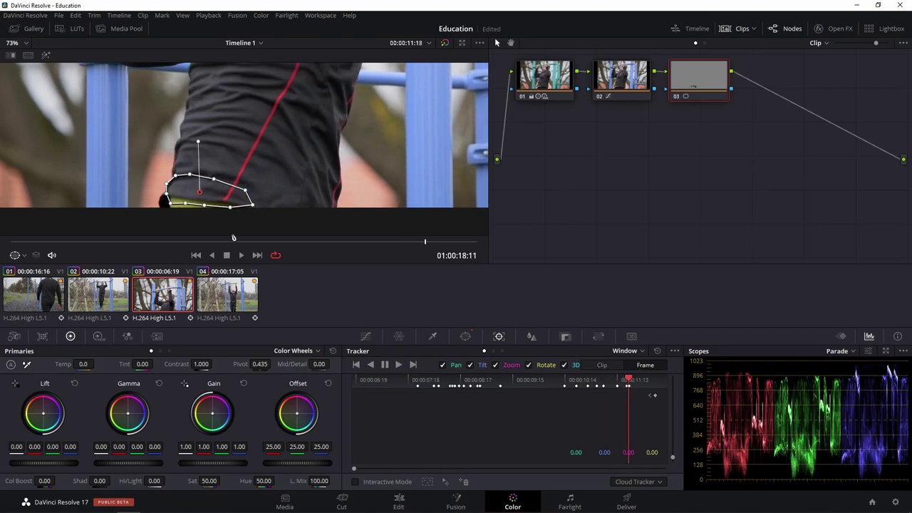
{"action": "left_click_drag", "start_coordinate": [628, 379], "coordinate": [487, 384]}
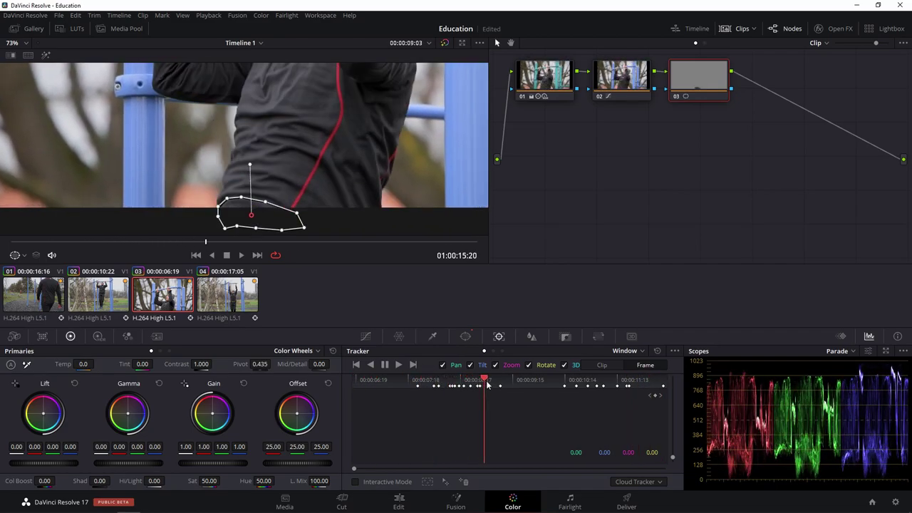
{"action": "key", "text": "space"}
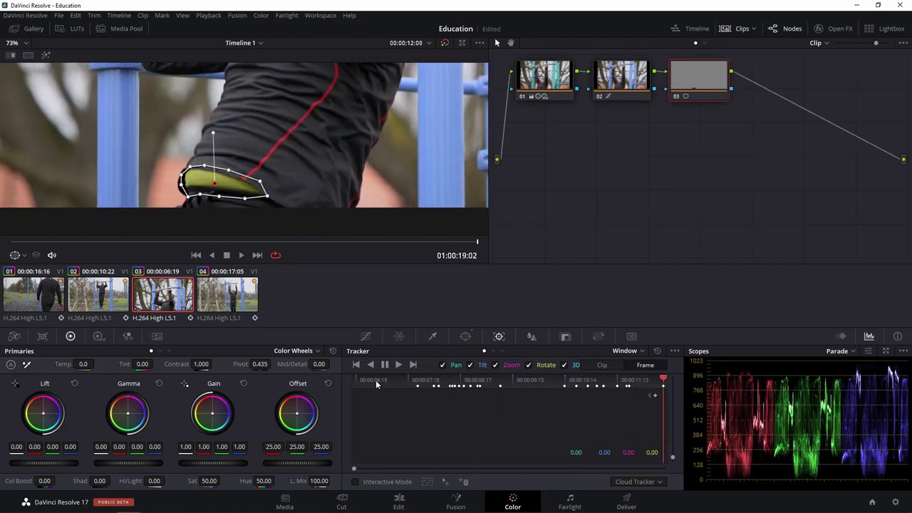
{"action": "left_click", "coordinate": [371, 364]}
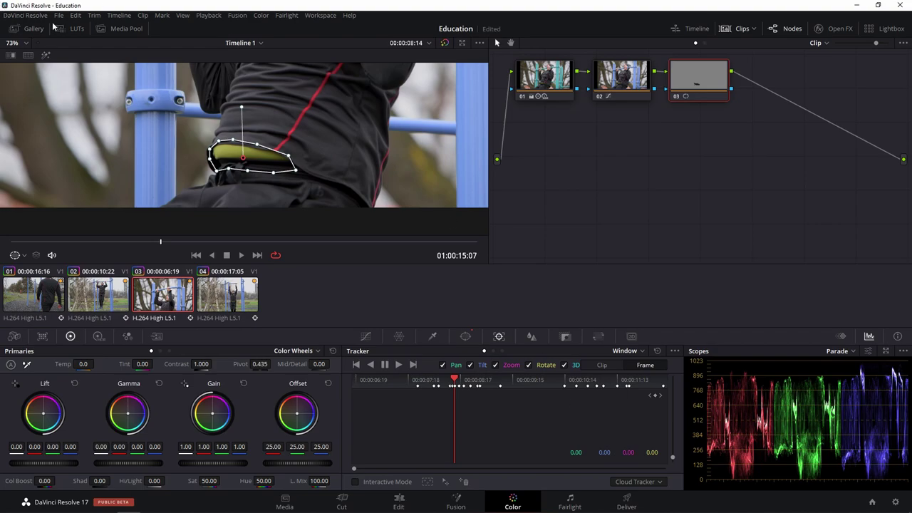
{"action": "left_click", "coordinate": [438, 338]}
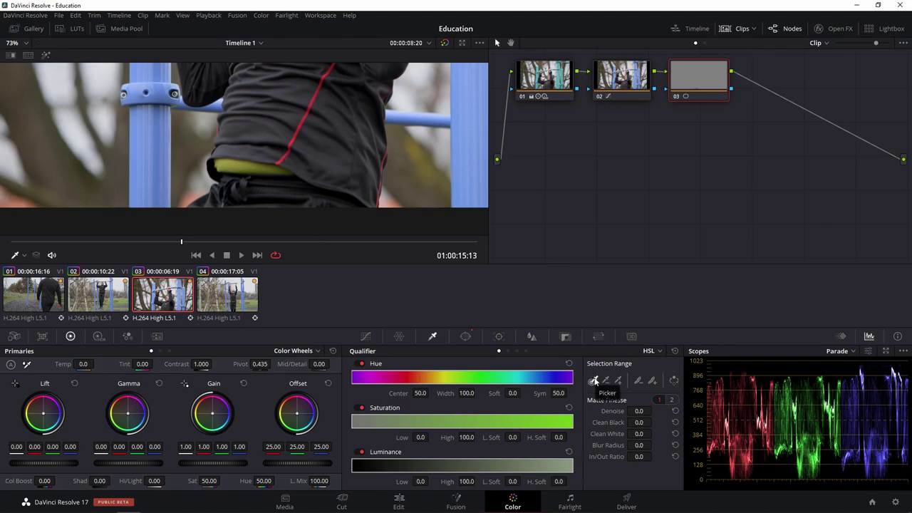
Sample clip 03's yellow belt with the qualifier picker, add to the selection and clean up the matte
{"action": "left_click", "coordinate": [253, 169]}
{"action": "scroll", "coordinate": [257, 167], "scroll_direction": "up", "scroll_amount": 5}
{"action": "left_click", "coordinate": [275, 165]}
{"action": "scroll", "coordinate": [235, 170], "scroll_direction": "down", "scroll_amount": 5}
{"action": "scroll", "coordinate": [236, 214], "scroll_direction": "up", "scroll_amount": 4}
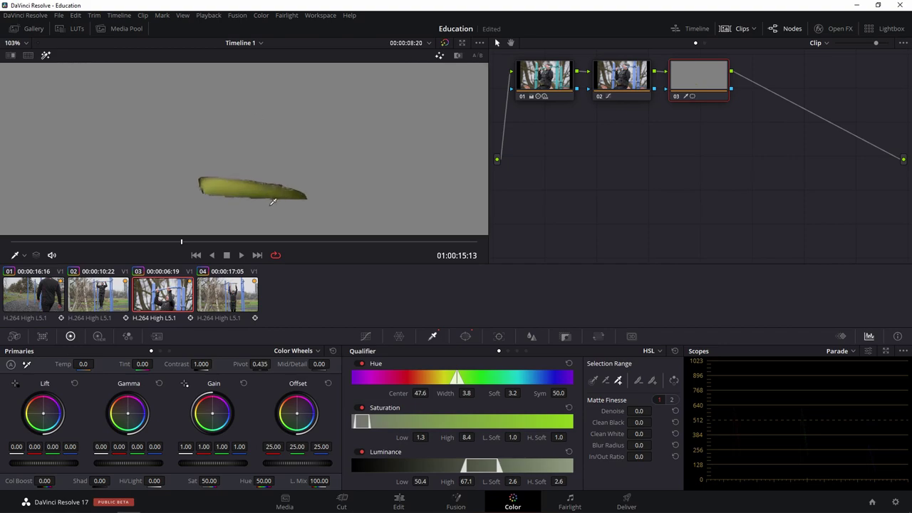
{"action": "scroll", "coordinate": [273, 202], "scroll_direction": "up", "scroll_amount": 2}
{"action": "left_click", "coordinate": [291, 187]}
{"action": "scroll", "coordinate": [291, 187], "scroll_direction": "down", "scroll_amount": 2}
{"action": "scroll", "coordinate": [255, 146], "scroll_direction": "up", "scroll_amount": 3}
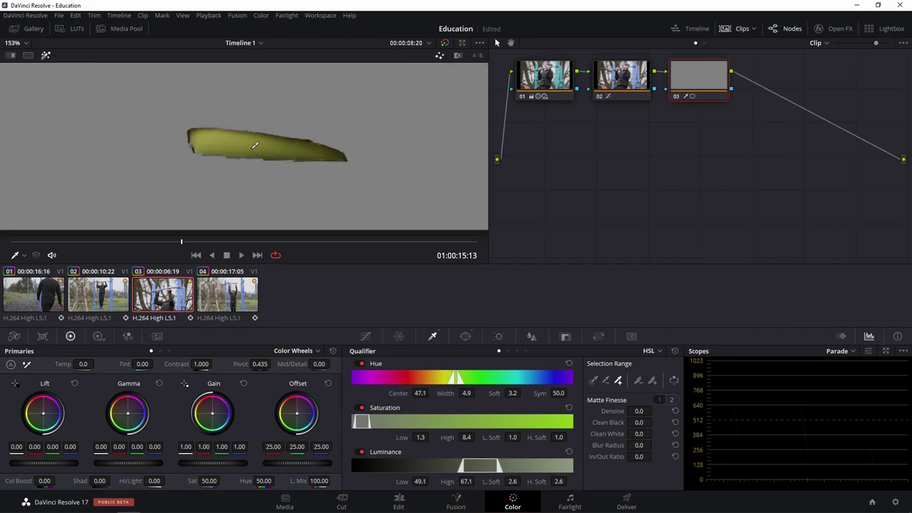
{"action": "scroll", "coordinate": [254, 145], "scroll_direction": "up", "scroll_amount": 4}
{"action": "left_click_drag", "start_coordinate": [638, 411], "coordinate": [641, 411]}
{"action": "left_click_drag", "start_coordinate": [654, 445], "coordinate": [644, 445]}
{"action": "scroll", "coordinate": [199, 104], "scroll_direction": "down", "scroll_amount": 5}
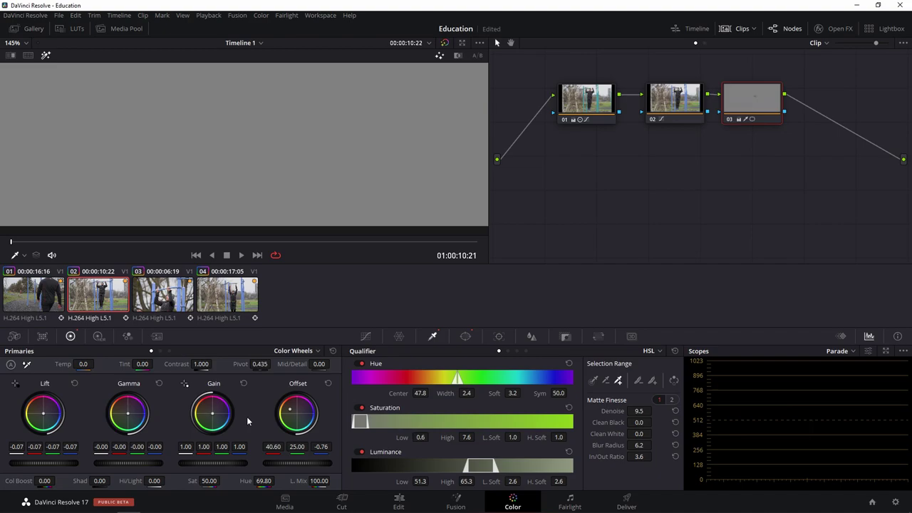
{"action": "scroll", "coordinate": [199, 104], "scroll_direction": "down", "scroll_amount": 3}
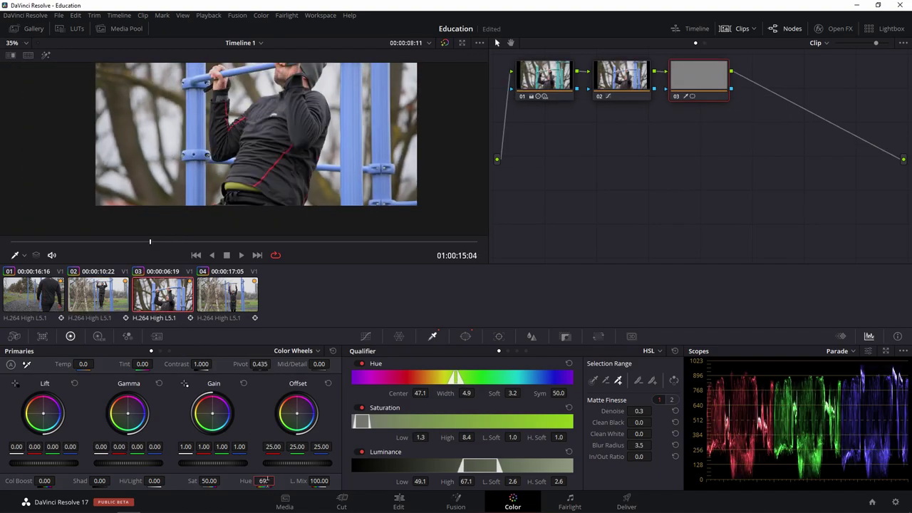
Compare with clip 02, replay clip 03 and resample the belt to widen the selection (hue width 23.9)
{"action": "left_click", "coordinate": [101, 302]}
{"action": "left_click", "coordinate": [162, 293]}
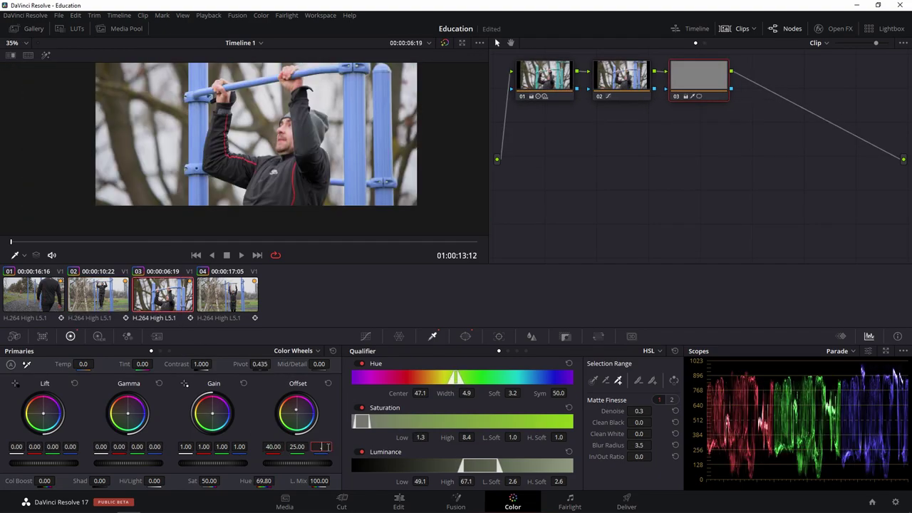
{"action": "key", "text": "space"}
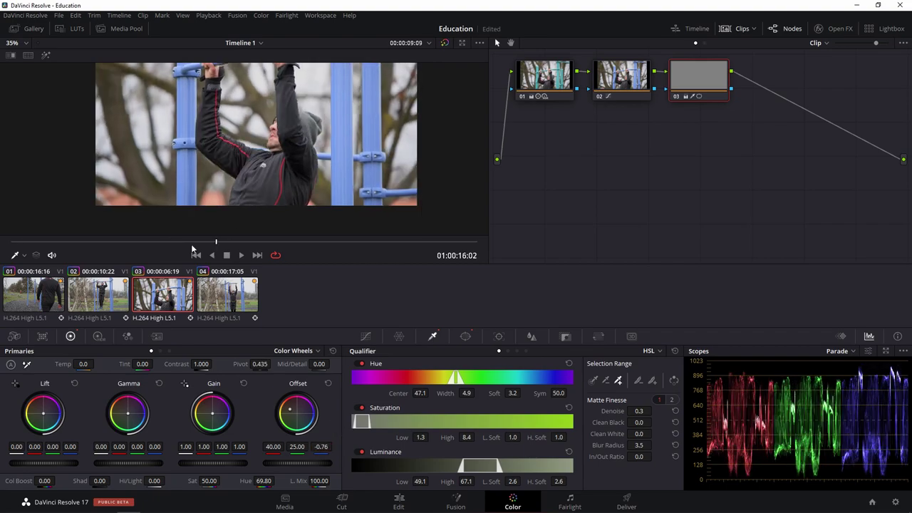
{"action": "scroll", "coordinate": [203, 102], "scroll_direction": "up", "scroll_amount": 5}
{"action": "scroll", "coordinate": [214, 143], "scroll_direction": "down", "scroll_amount": 3}
{"action": "scroll", "coordinate": [254, 179], "scroll_direction": "up", "scroll_amount": 4}
{"action": "left_click", "coordinate": [166, 300]}
{"action": "scroll", "coordinate": [225, 145], "scroll_direction": "down", "scroll_amount": 2}
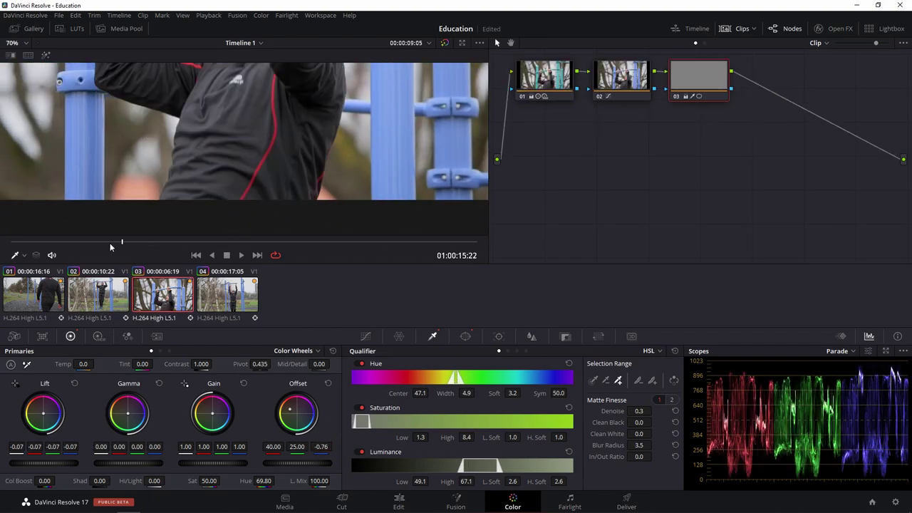
{"action": "scroll", "coordinate": [226, 145], "scroll_direction": "down", "scroll_amount": 2}
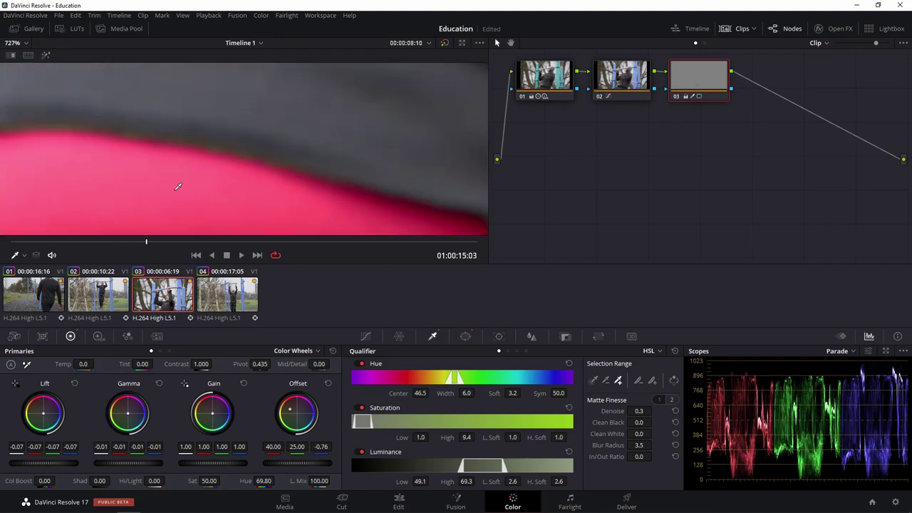
{"action": "left_click_drag", "start_coordinate": [178, 171], "coordinate": [284, 178]}
Compare against clip 02 again, then track clip 03's belt window backwards
{"action": "left_click", "coordinate": [98, 293]}
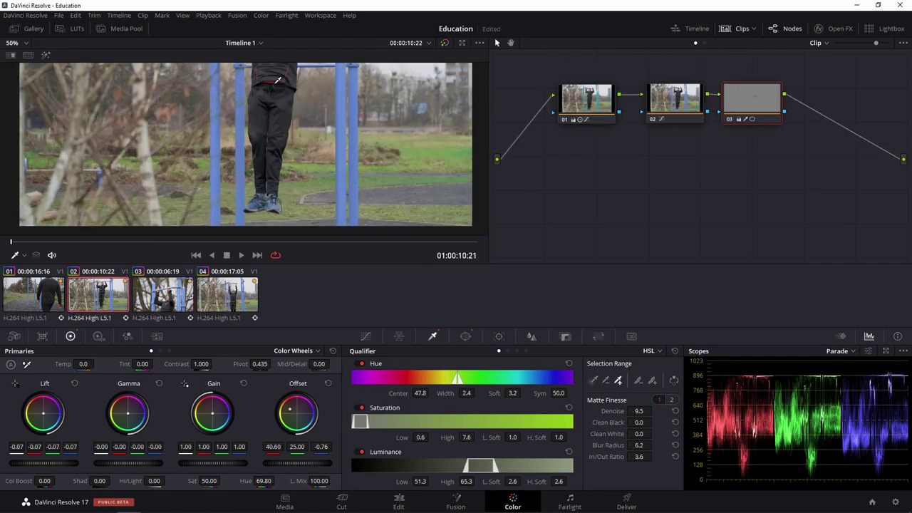
{"action": "scroll", "coordinate": [290, 214], "scroll_direction": "up", "scroll_amount": 1}
{"action": "left_click", "coordinate": [289, 246]}
{"action": "left_click", "coordinate": [162, 293]}
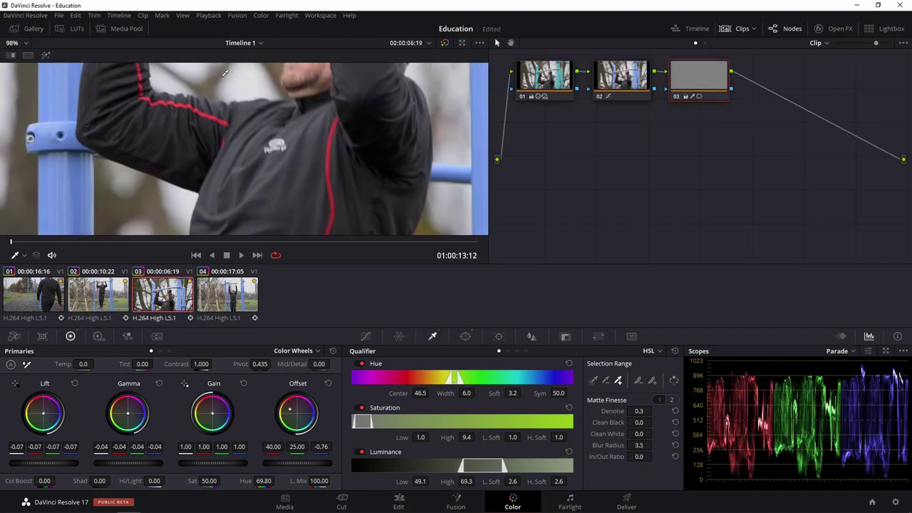
{"action": "left_click", "coordinate": [179, 244]}
{"action": "scroll", "coordinate": [317, 189], "scroll_direction": "down", "scroll_amount": 1}
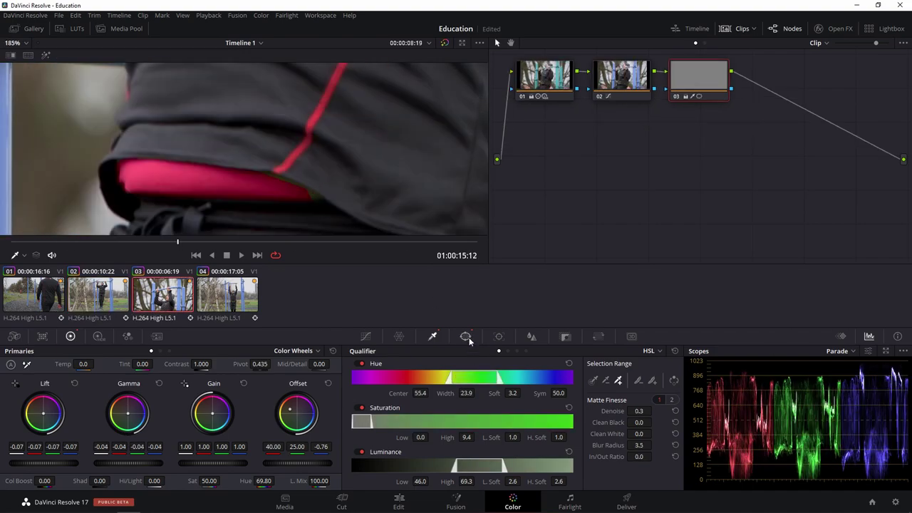
{"action": "left_click", "coordinate": [498, 337]}
{"action": "key", "text": "alt+t"}
Scrub through clip 03 and pan the viewer to confirm the belt stays red
{"action": "left_click", "coordinate": [433, 336]}
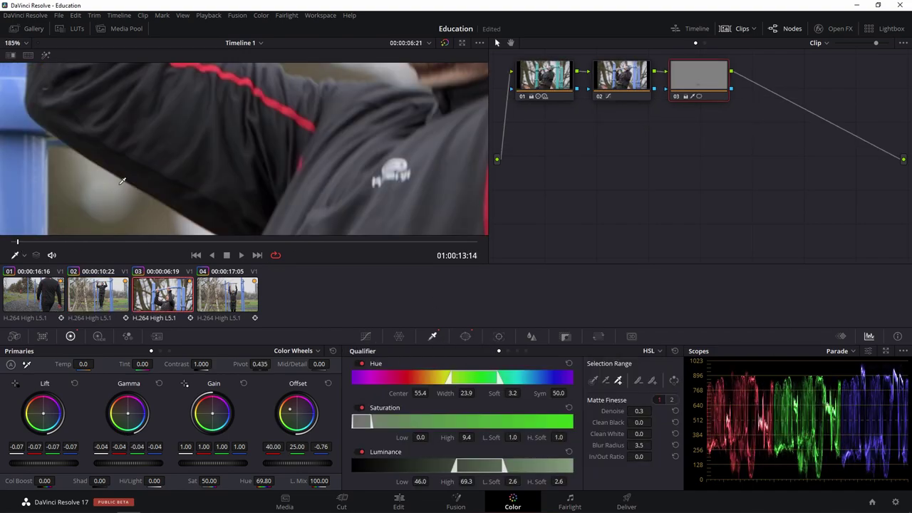
{"action": "scroll", "coordinate": [142, 213], "scroll_direction": "down", "scroll_amount": 3}
{"action": "mouse_move", "coordinate": [138, 242]}
{"action": "left_mouse_down"}
{"action": "mouse_move", "coordinate": [323, 239]}
{"action": "mouse_move", "coordinate": [189, 240]}
{"action": "left_mouse_up"}
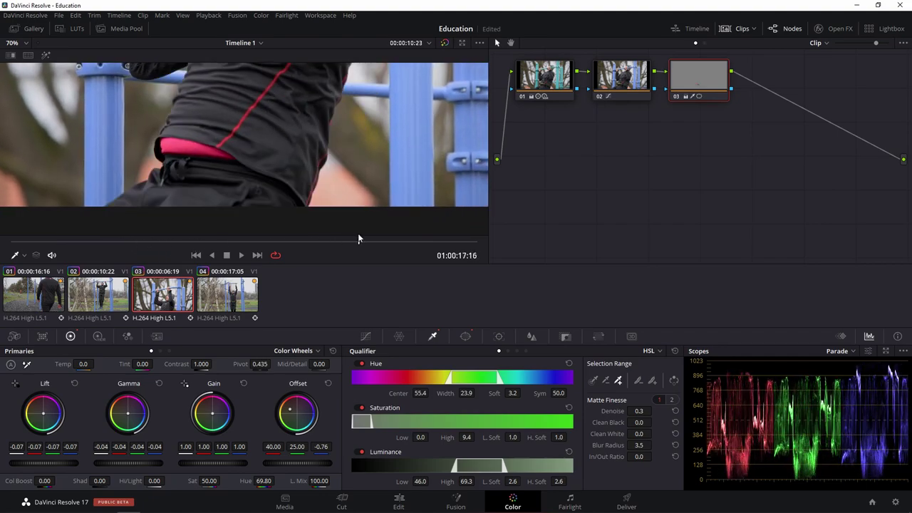
{"action": "scroll", "coordinate": [198, 134], "scroll_direction": "down", "scroll_amount": 2}
{"action": "scroll", "coordinate": [198, 134], "scroll_direction": "down", "scroll_amount": 2}
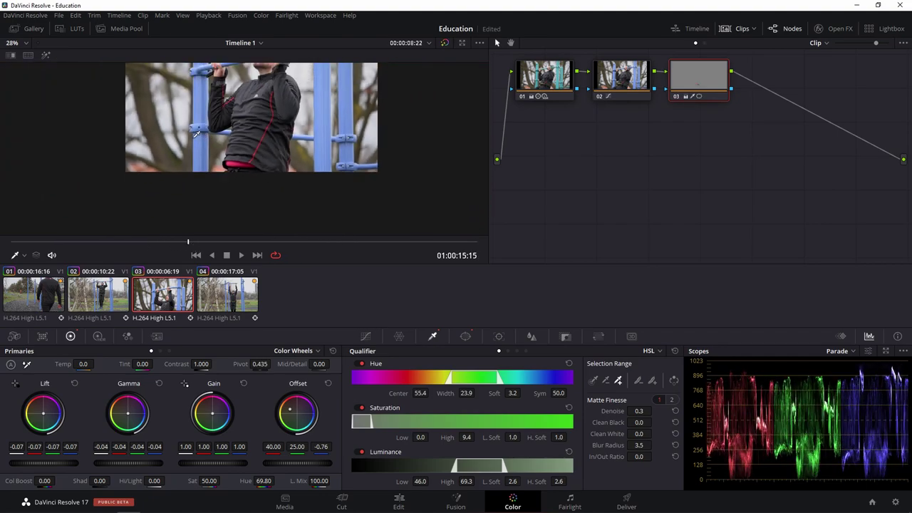
{"action": "left_click_drag", "start_coordinate": [198, 94], "coordinate": [197, 160]}
{"action": "scroll", "coordinate": [197, 158], "scroll_direction": "down", "scroll_amount": 1}
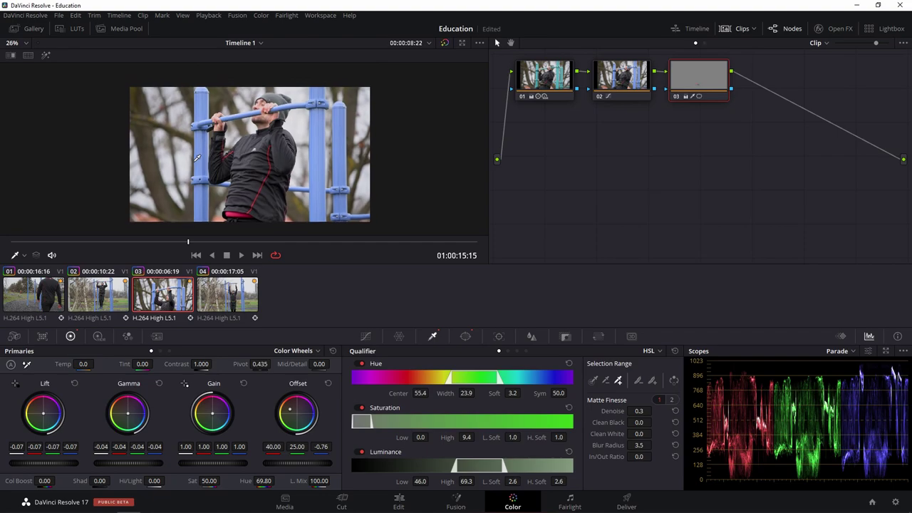
{"action": "left_click", "coordinate": [245, 269]}
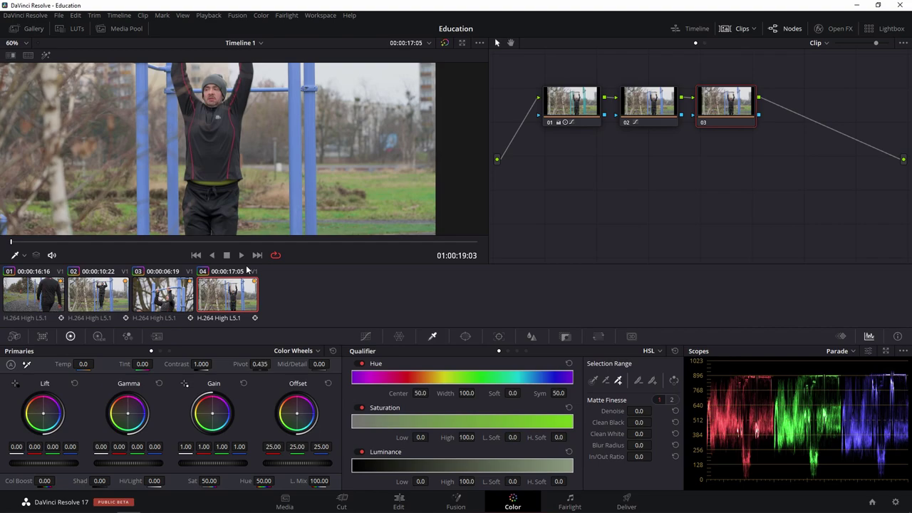
Shape a circle window into a tall ellipse covering clip 04's yellow belt
{"action": "left_click_drag", "start_coordinate": [225, 195], "coordinate": [225, 205]}
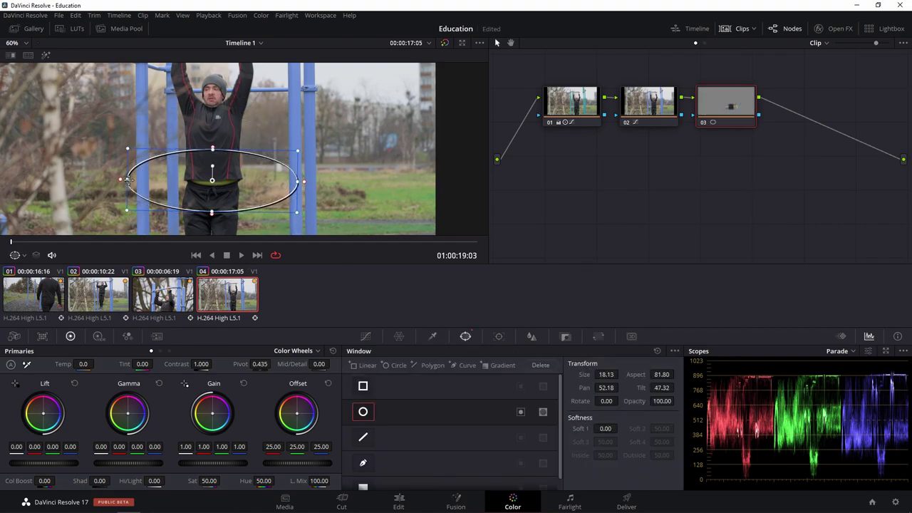
{"action": "scroll", "coordinate": [225, 205], "scroll_direction": "up", "scroll_amount": 5}
{"action": "left_click_drag", "start_coordinate": [157, 142], "coordinate": [218, 121]}
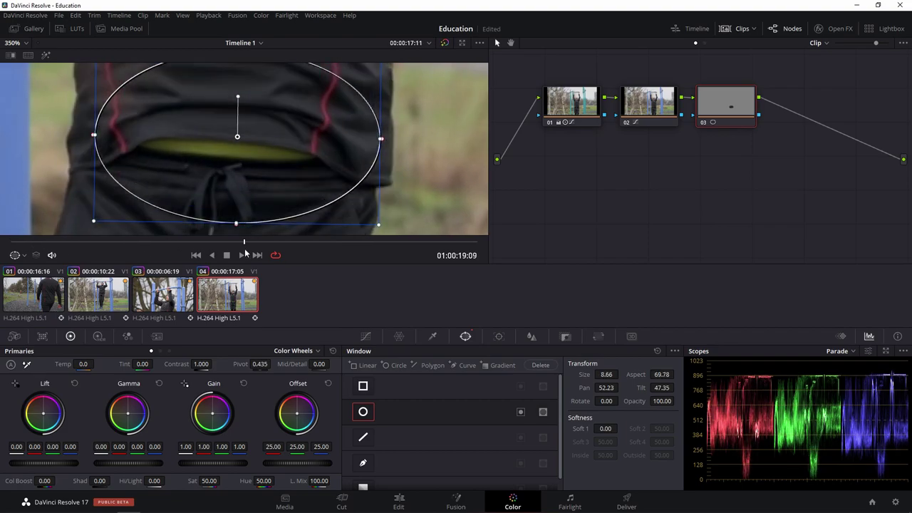
Qualify the belt's yellow (hue centre 50.0, width 19.1), then return to clip 03 with looping off
{"action": "left_click", "coordinate": [432, 336]}
{"action": "left_click_drag", "start_coordinate": [143, 149], "coordinate": [183, 141]}
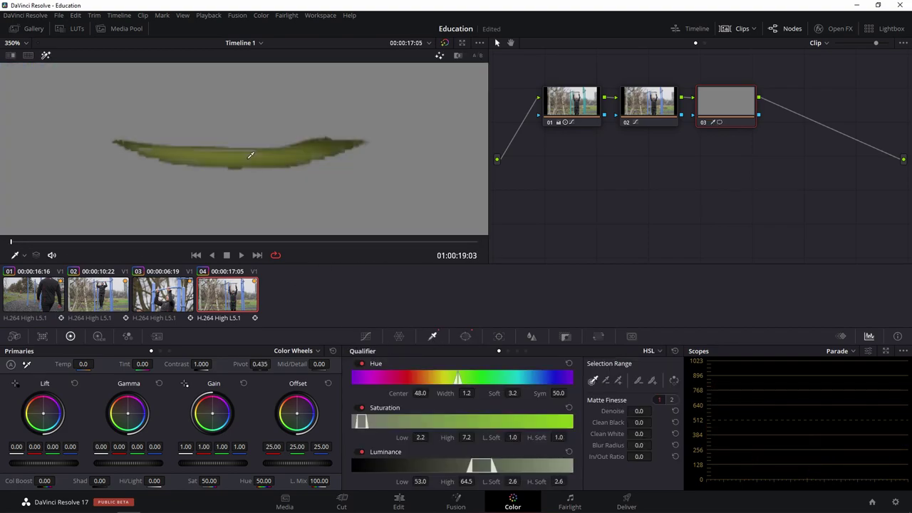
{"action": "scroll", "coordinate": [183, 141], "scroll_direction": "up", "scroll_amount": 1}
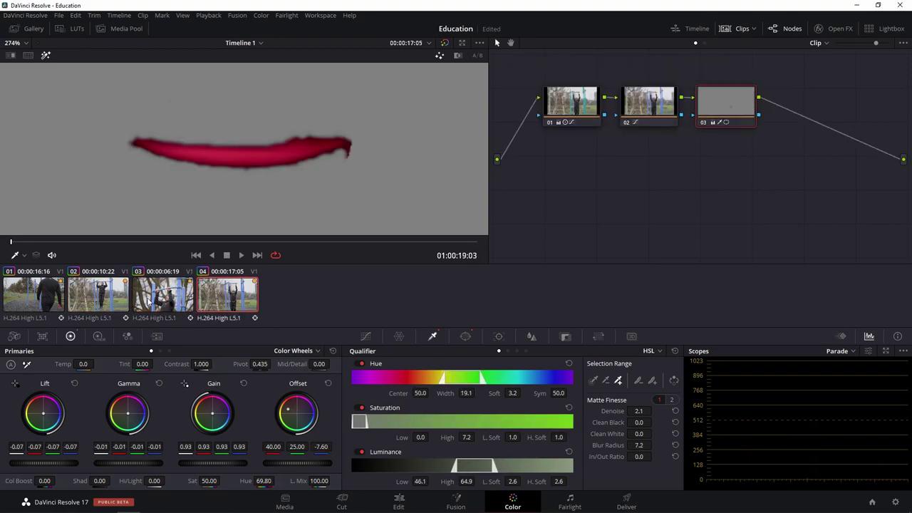
{"action": "left_click", "coordinate": [149, 302]}
{"action": "key", "text": "Down"}
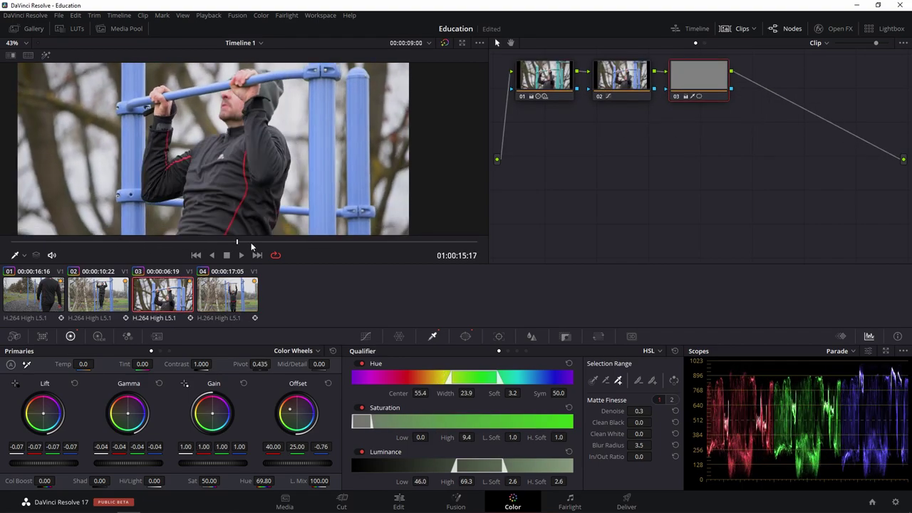
On clip 04, bring up the Color Warper and select the red point (hue 0.01, saturation 0.83)
{"action": "left_click", "coordinate": [276, 255]}
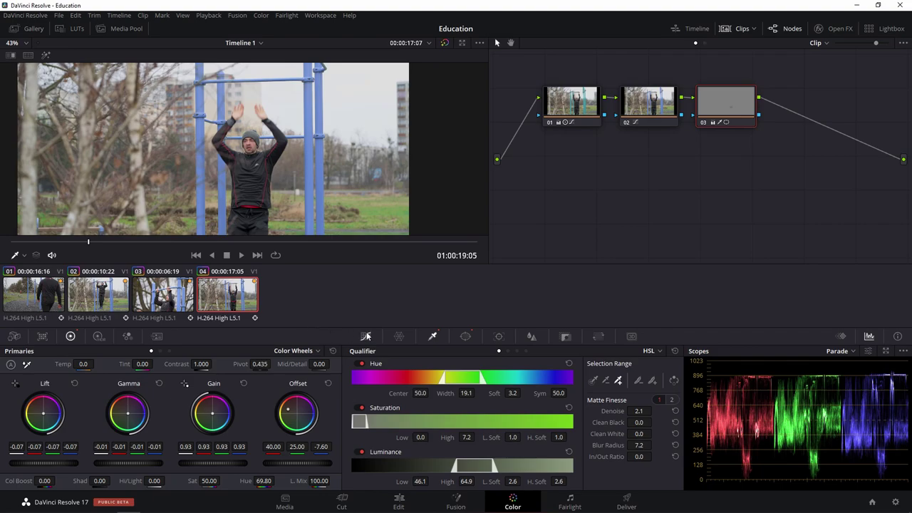
{"action": "left_click", "coordinate": [399, 337]}
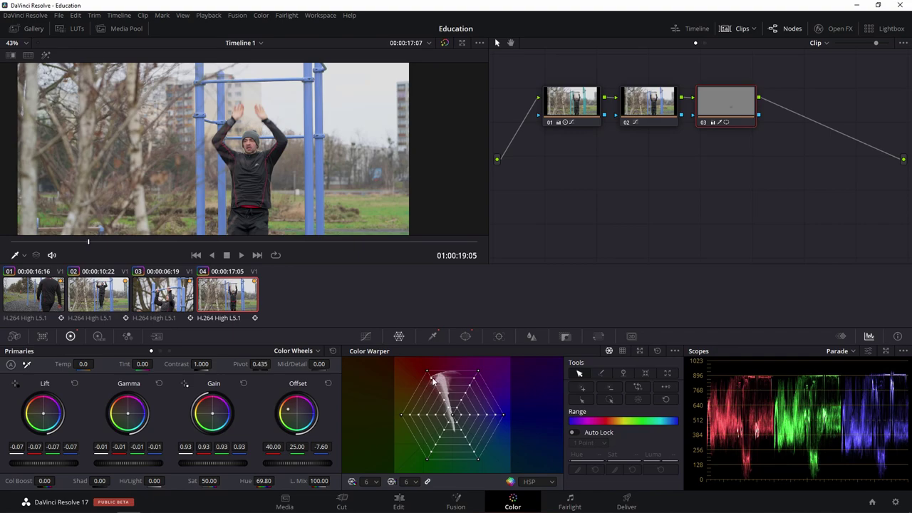
{"action": "left_click", "coordinate": [435, 381]}
Drag clip 04's red warper point to adjust hue and saturation, settling at saturation 0.94
{"action": "left_click_drag", "start_coordinate": [438, 383], "coordinate": [436, 383]}
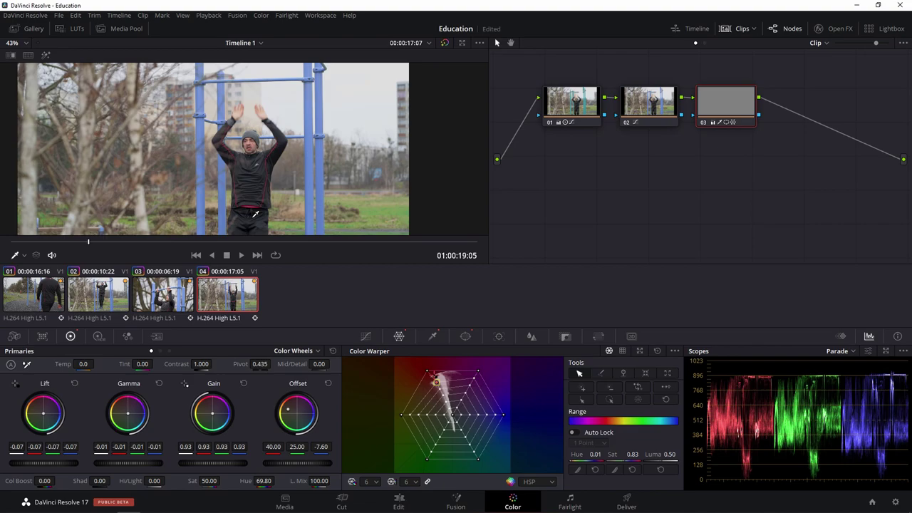
{"action": "scroll", "coordinate": [246, 206], "scroll_direction": "up", "scroll_amount": 5}
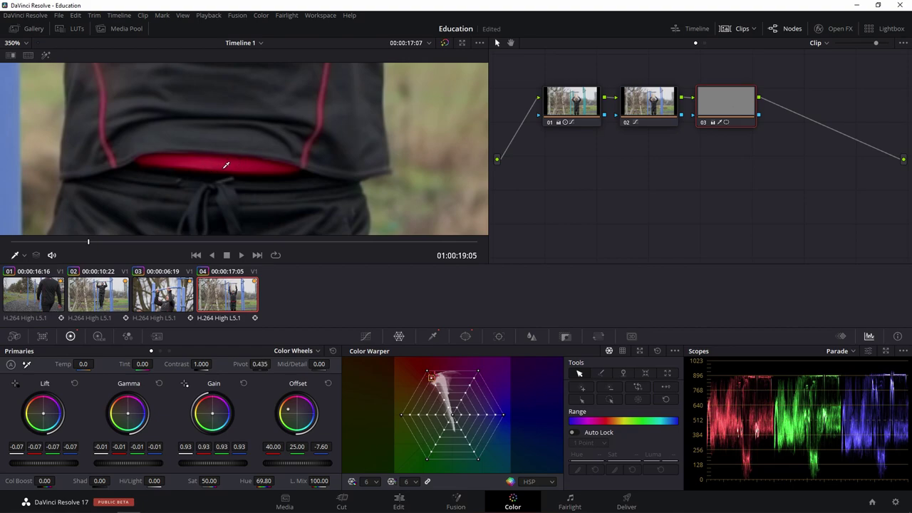
{"action": "left_click", "coordinate": [432, 379]}
{"action": "left_click_drag", "start_coordinate": [432, 379], "coordinate": [427, 377]}
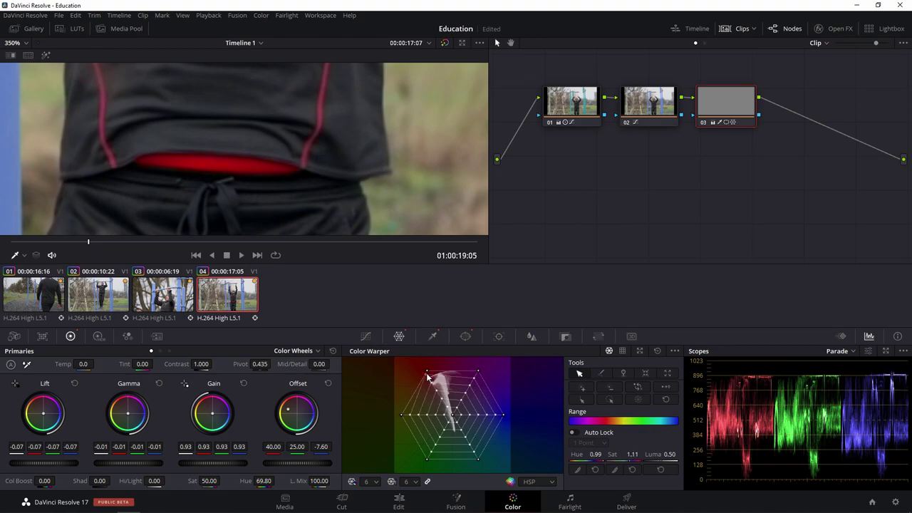
{"action": "left_click_drag", "start_coordinate": [428, 377], "coordinate": [440, 387]}
{"action": "mouse_move", "coordinate": [440, 386]}
{"action": "left_mouse_down"}
{"action": "mouse_move", "coordinate": [421, 393]}
{"action": "mouse_move", "coordinate": [435, 377]}
{"action": "left_mouse_up"}
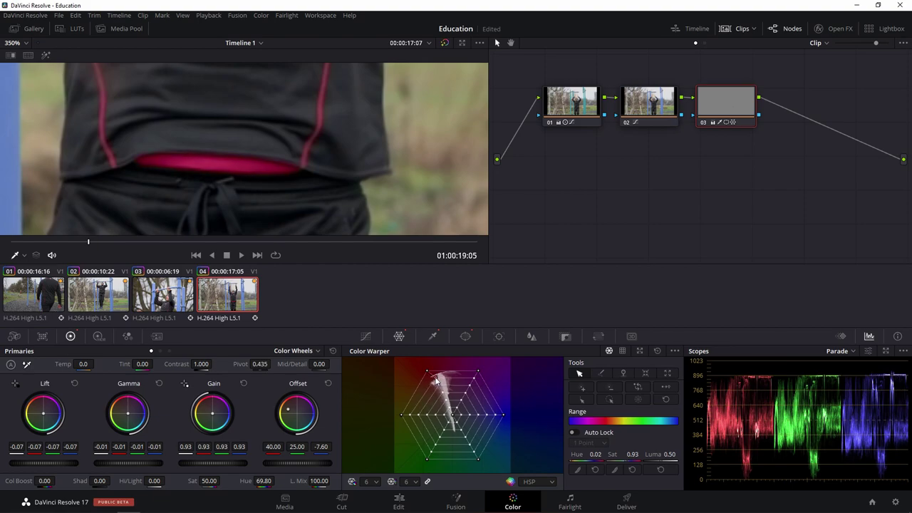
{"action": "left_click", "coordinate": [172, 303]}
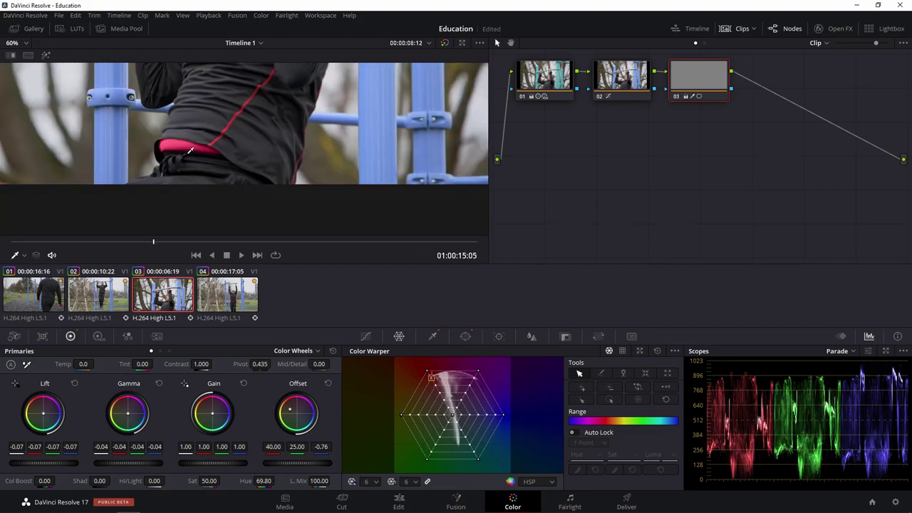
Nudge clip 03's red warper point slightly so its belt matches clip 04
{"action": "left_click", "coordinate": [433, 382]}
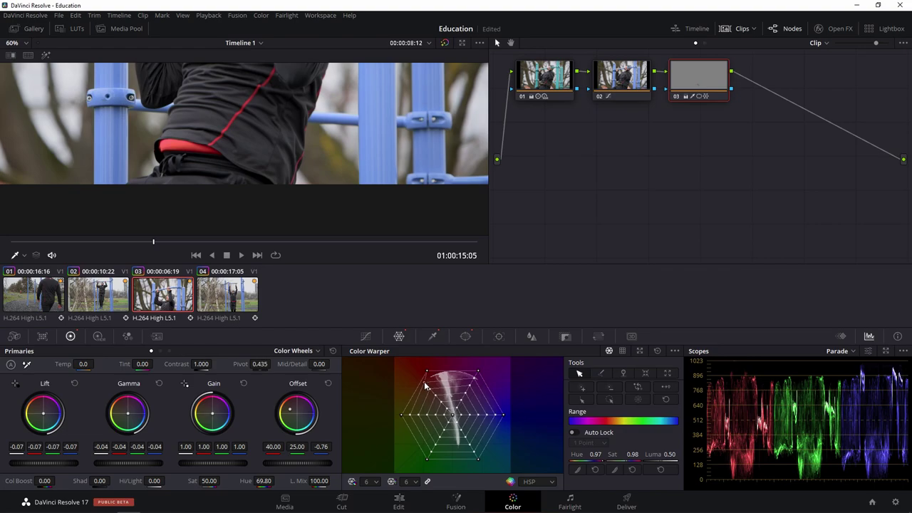
{"action": "left_click_drag", "start_coordinate": [432, 383], "coordinate": [430, 385]}
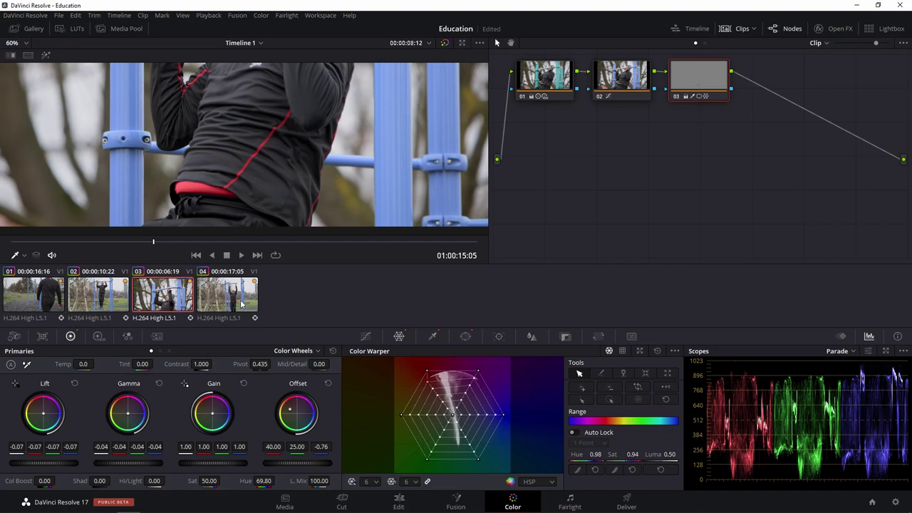
{"action": "left_click", "coordinate": [241, 304]}
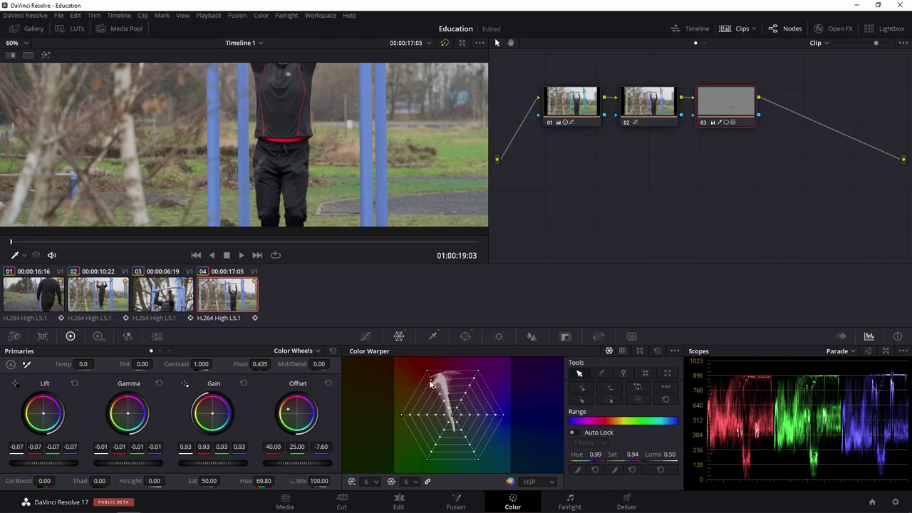
Step back to clip 02, play it, and select its warper point (hue 0.00, saturation 0.99)
{"action": "key", "text": "Up"}
{"action": "key", "text": "Up"}
{"action": "scroll", "coordinate": [223, 202], "scroll_direction": "up", "scroll_amount": 5}
{"action": "key", "text": "space"}
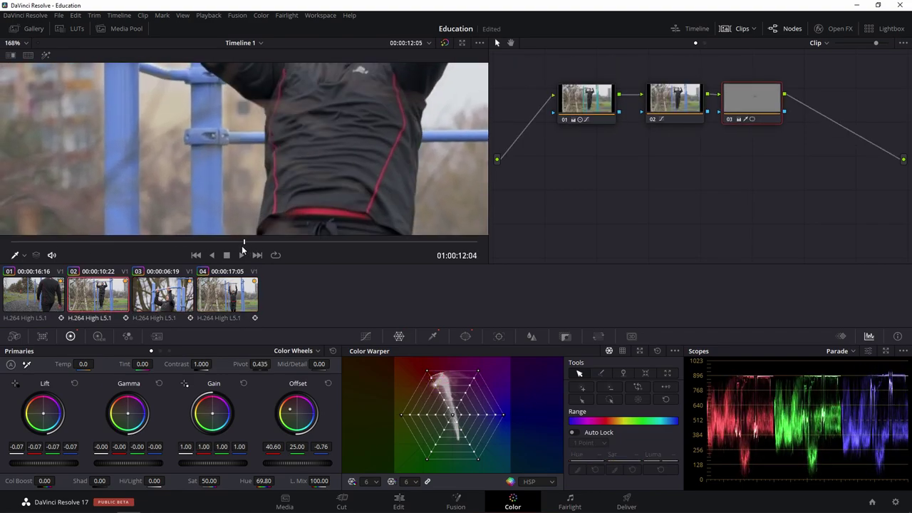
{"action": "key", "text": "space"}
{"action": "left_click", "coordinate": [426, 371]}
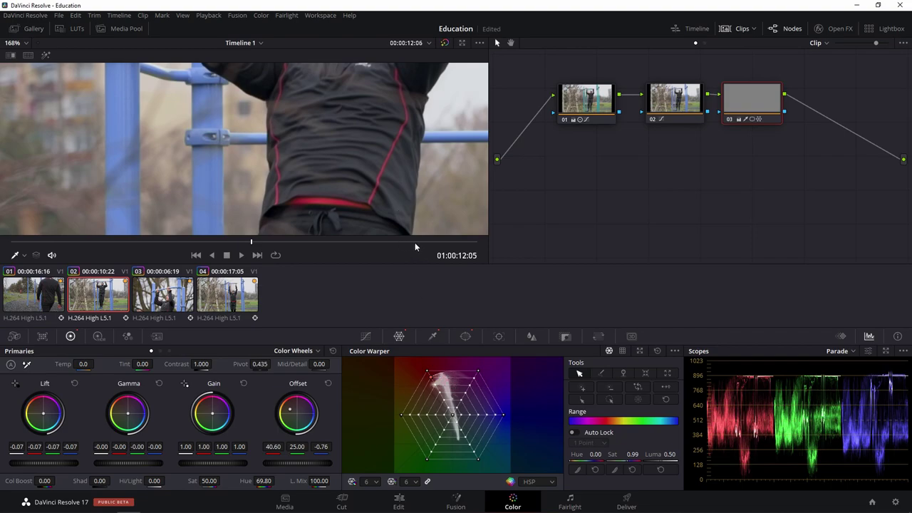
{"action": "scroll", "coordinate": [364, 199], "scroll_direction": "up", "scroll_amount": 2}
Widen clip 02's belt hue qualifier to width 3.4 around 47.3, checking the Highlight matte
{"action": "scroll", "coordinate": [364, 199], "scroll_direction": "up", "scroll_amount": 3}
{"action": "scroll", "coordinate": [295, 166], "scroll_direction": "up", "scroll_amount": 3}
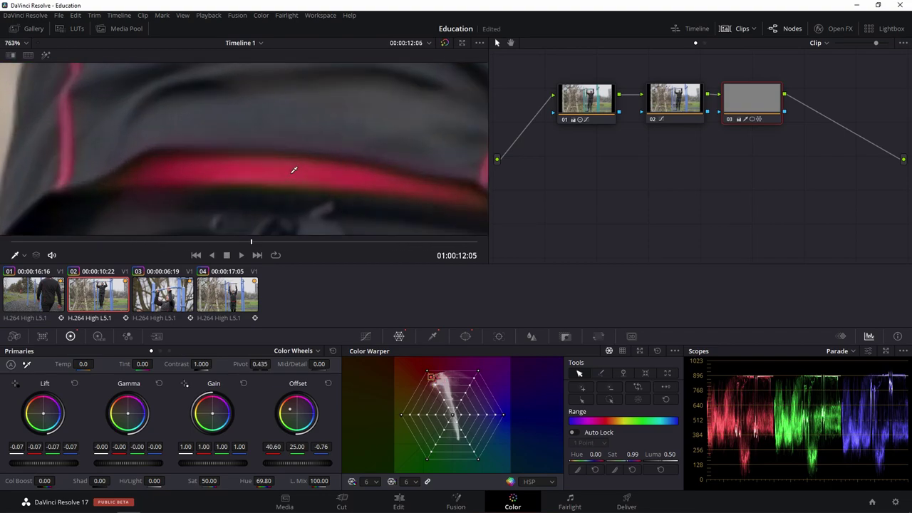
{"action": "left_click", "coordinate": [432, 336]}
{"action": "left_click", "coordinate": [46, 55]}
{"action": "scroll", "coordinate": [160, 153], "scroll_direction": "down", "scroll_amount": 4}
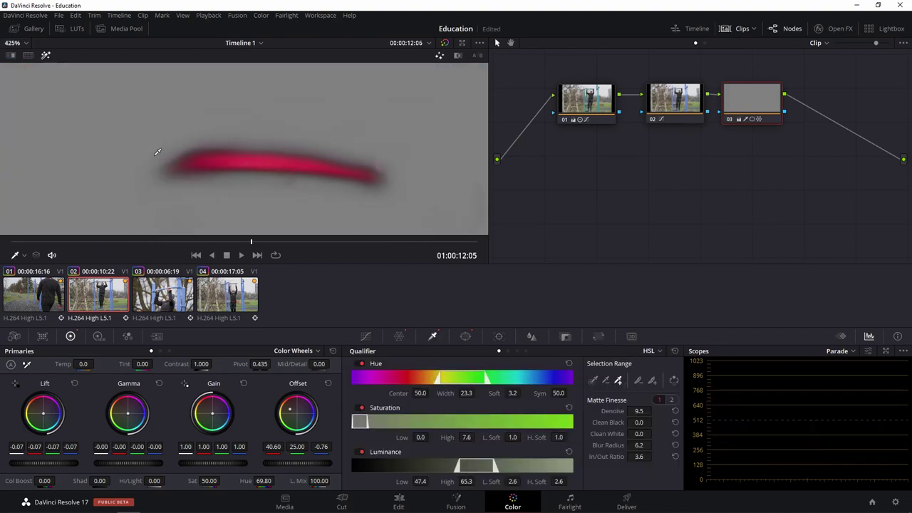
{"action": "left_click", "coordinate": [45, 55]}
{"action": "scroll", "coordinate": [238, 155], "scroll_direction": "down", "scroll_amount": 2}
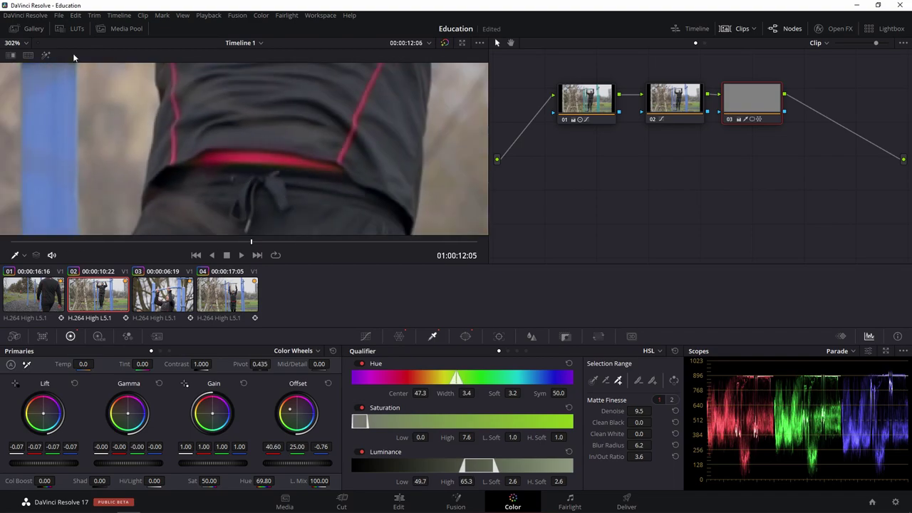
{"action": "key", "text": "shift+h"}
{"action": "key", "text": "shift+h"}
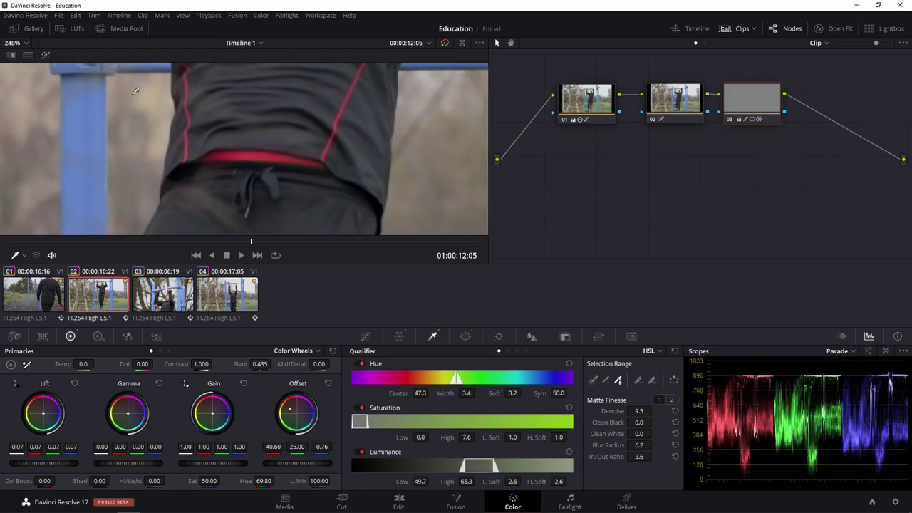
{"action": "scroll", "coordinate": [171, 206], "scroll_direction": "down", "scroll_amount": 5}
Switch back and forth between clips 03 and 04 to confirm the belt reads red
{"action": "left_click", "coordinate": [161, 297]}
{"action": "key", "text": "space"}
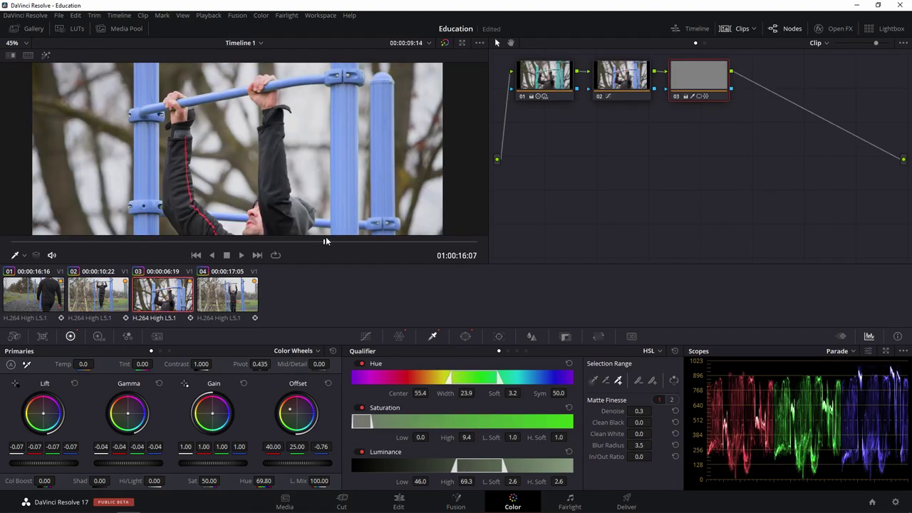
{"action": "scroll", "coordinate": [191, 181], "scroll_direction": "down", "scroll_amount": 1}
{"action": "left_click", "coordinate": [162, 306]}
{"action": "left_click", "coordinate": [228, 306]}
{"action": "left_click", "coordinate": [162, 306]}
{"action": "left_click", "coordinate": [221, 305]}
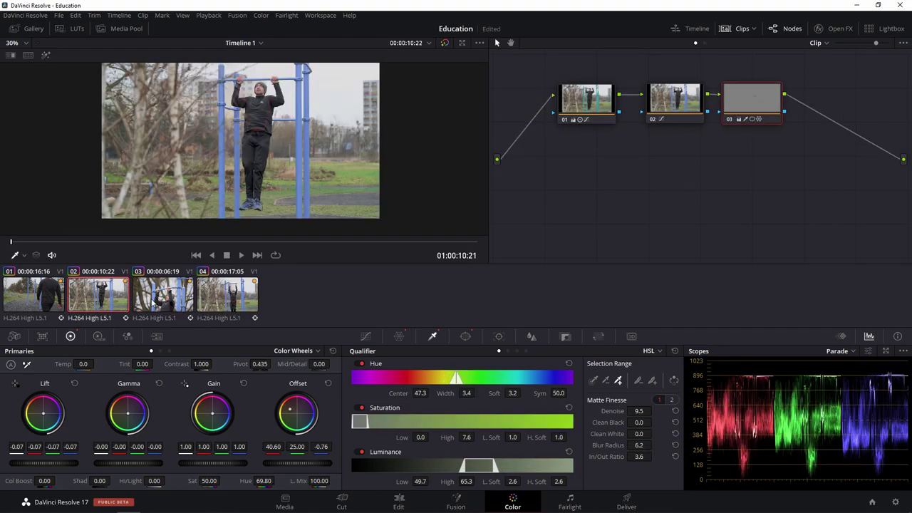